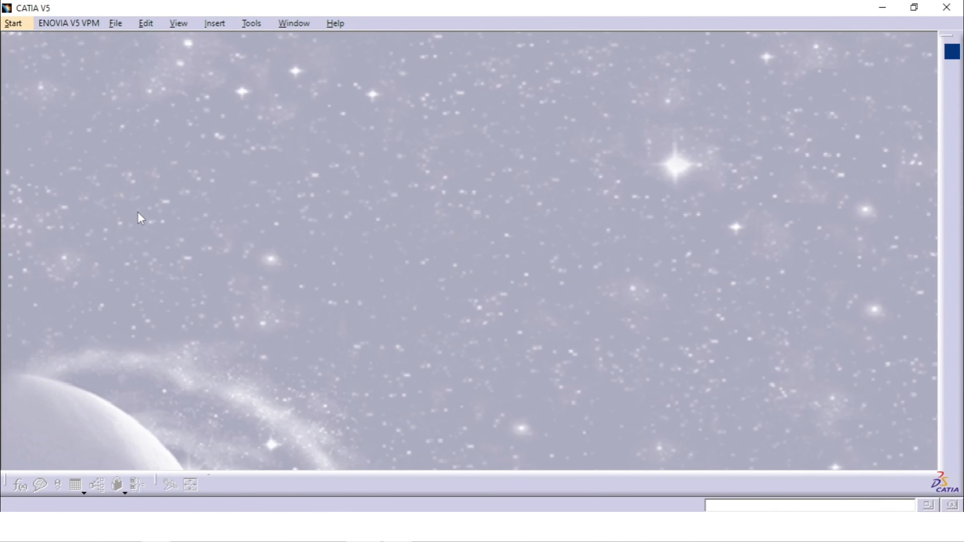
- Start a new product in the Assembly Design workbench
left_click(13, 23)
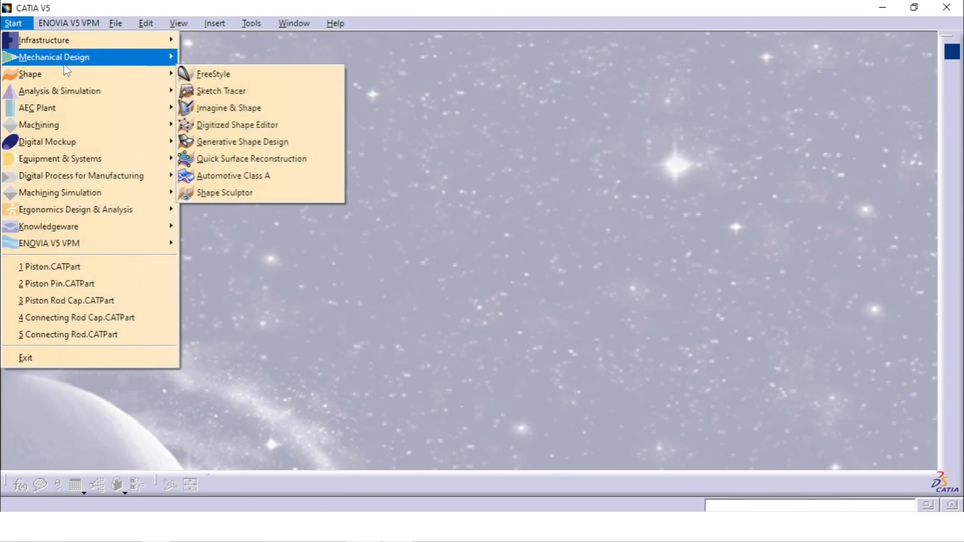
mouse_move(70, 66)
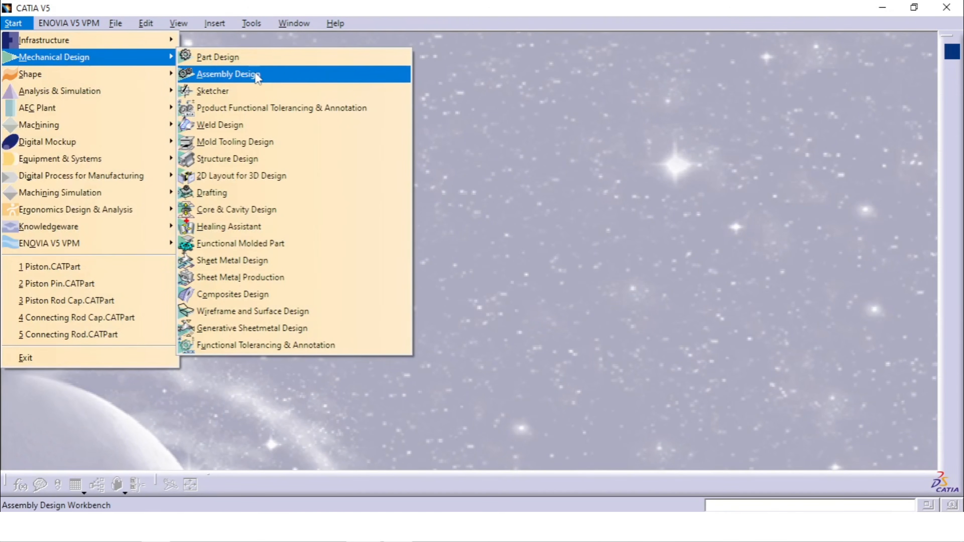
left_click(258, 78)
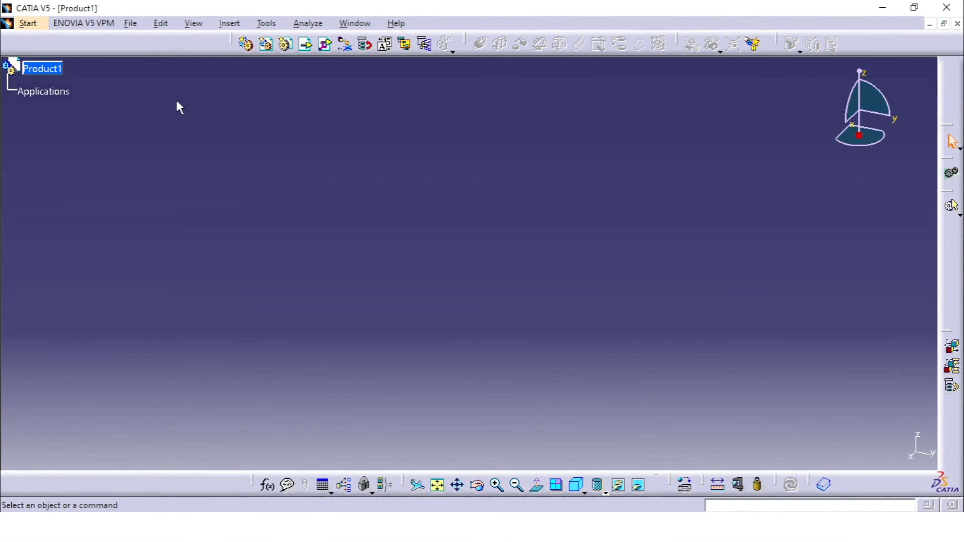
- Change the new product's part number to Piston Assembly in its properties
right_click(41, 70)
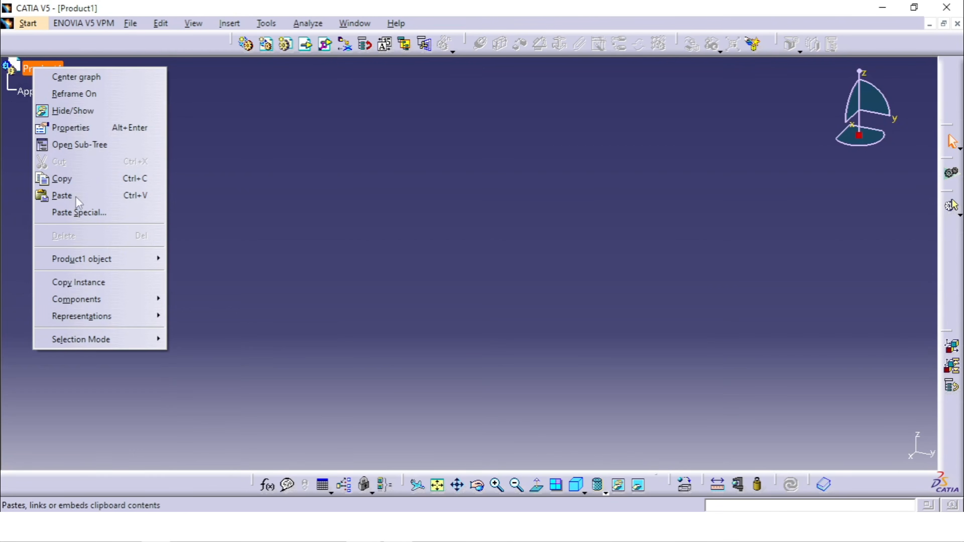
left_click(95, 130)
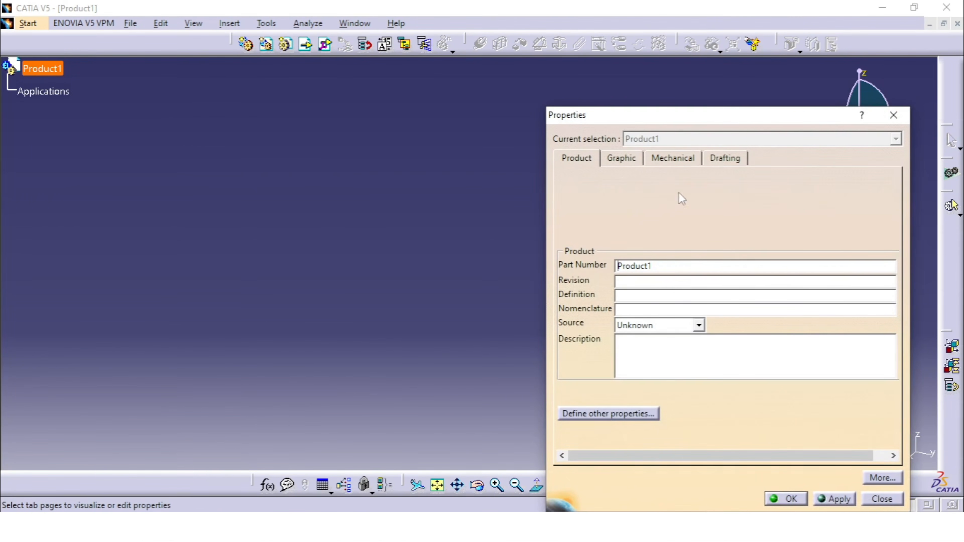
double_click(671, 267)
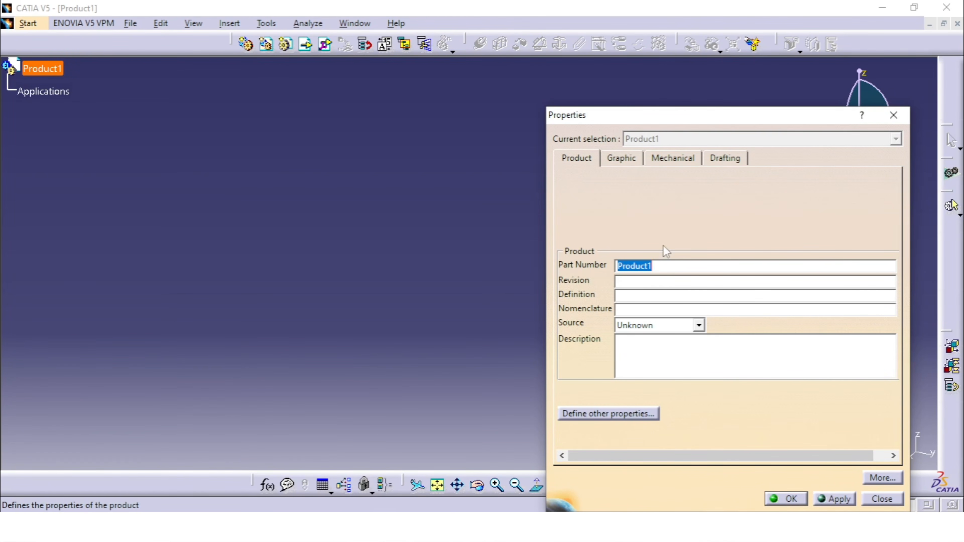
left_click(625, 167)
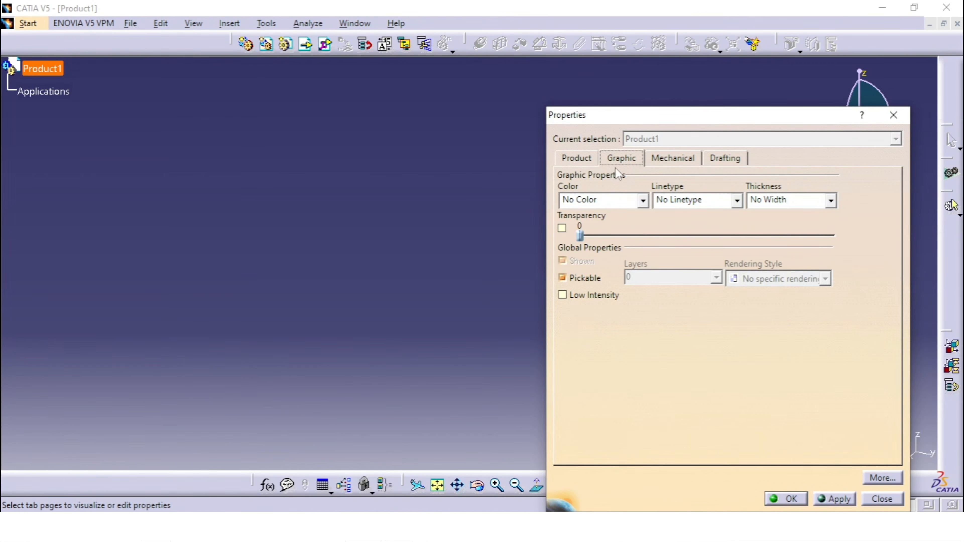
left_click(578, 158)
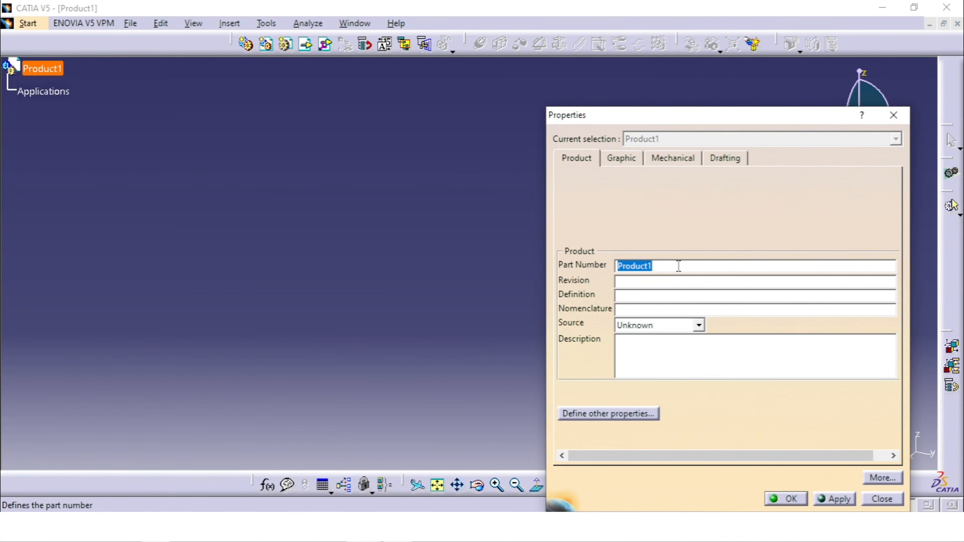
type("Piston Assembly")
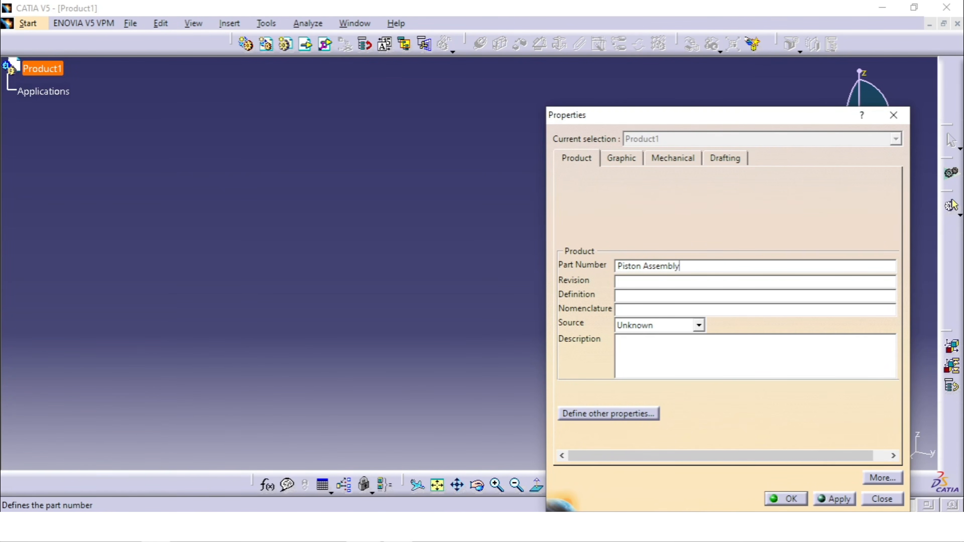
left_click(787, 498)
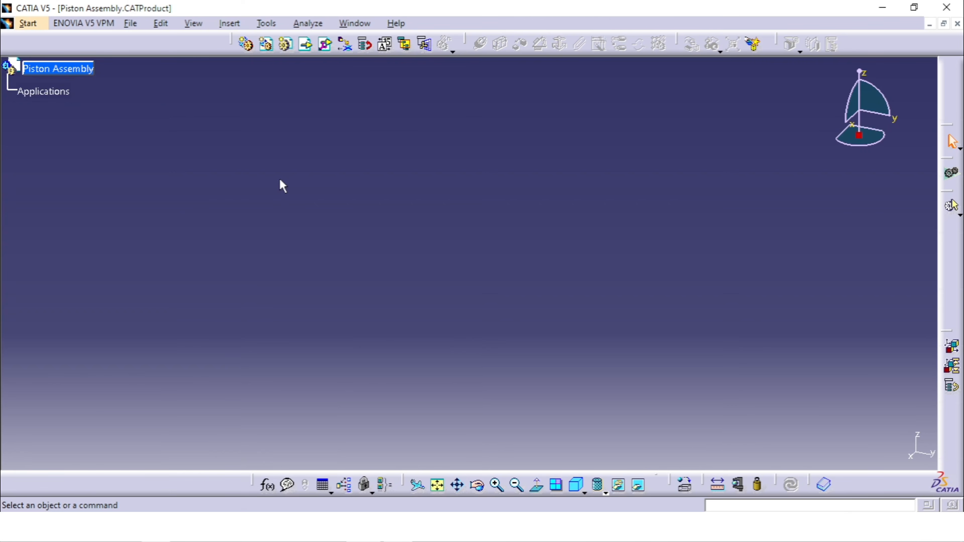
- Insert the existing Piston part file from the Piston Assembly folder into the root product and update the assembly
left_click(78, 69)
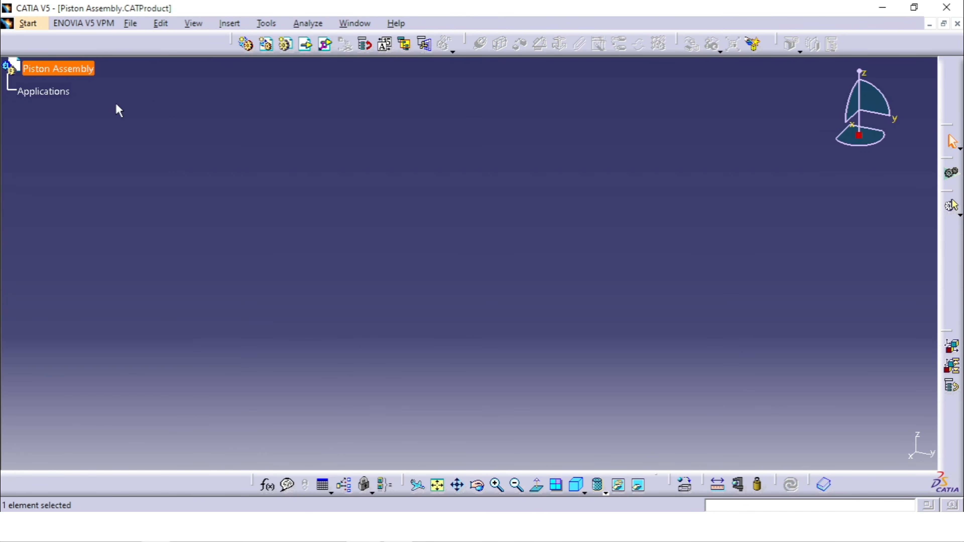
left_click(306, 45)
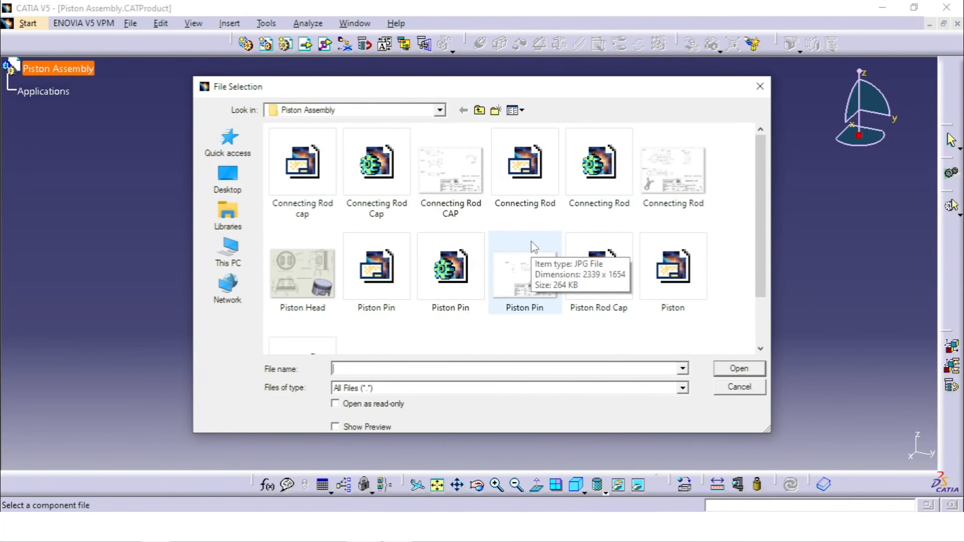
scroll(527, 230, "down", 2)
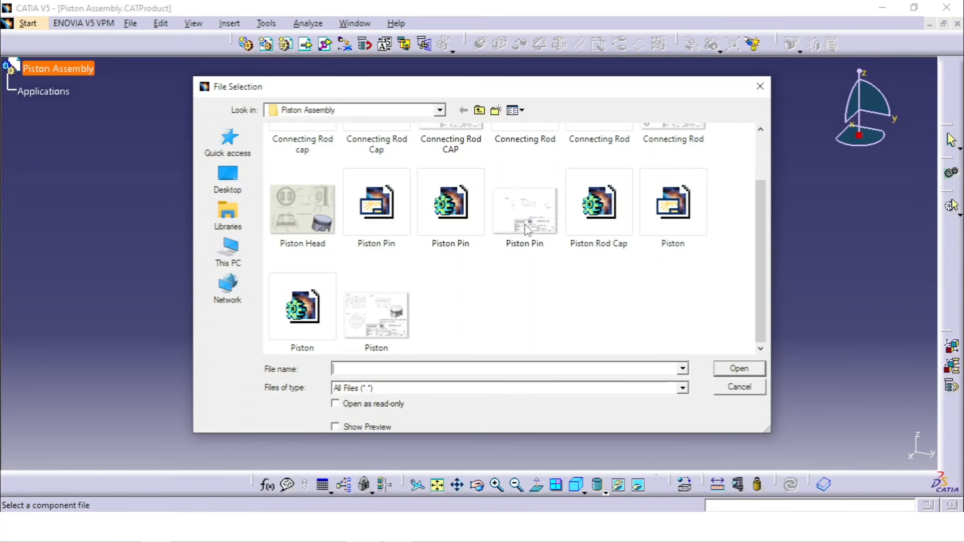
left_click(302, 315)
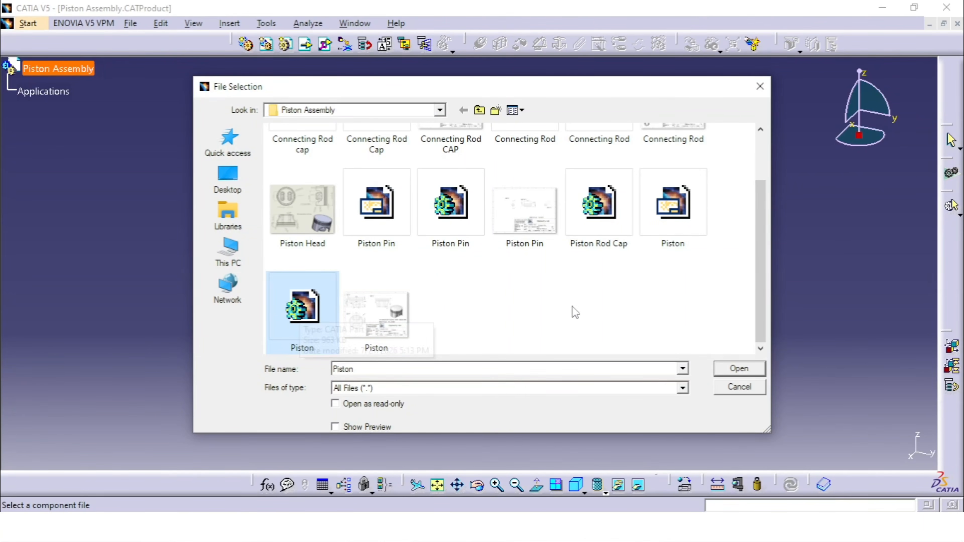
left_click(738, 369)
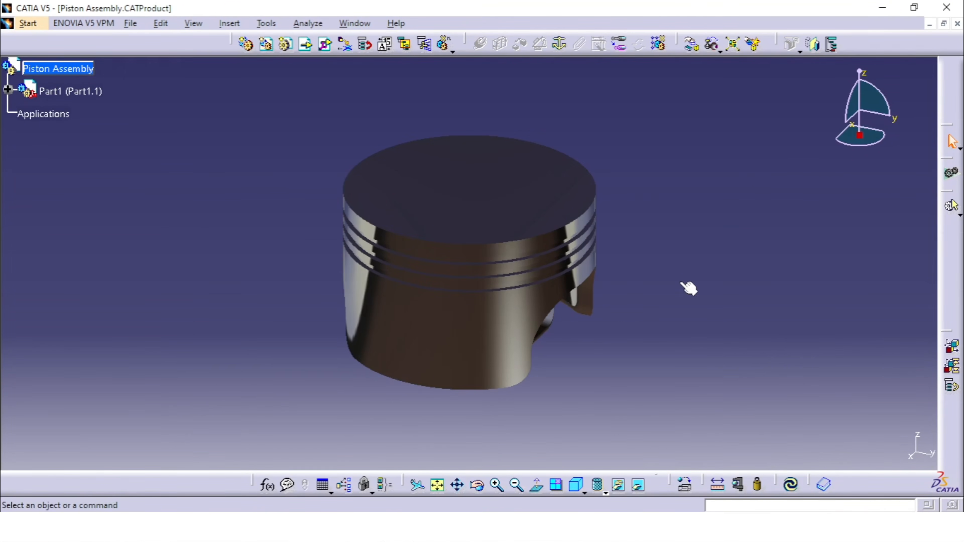
middle_click_drag(690, 288, 706, 302)
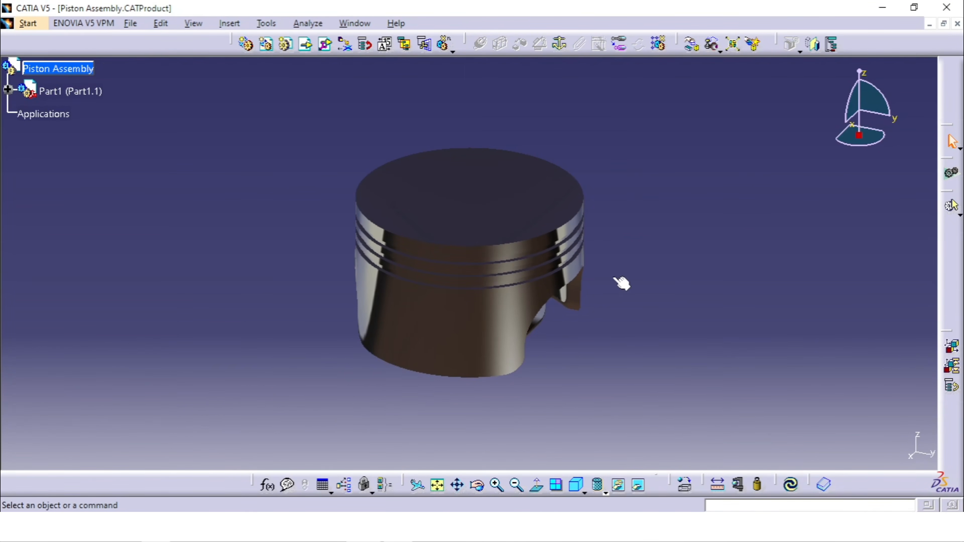
left_click(793, 491)
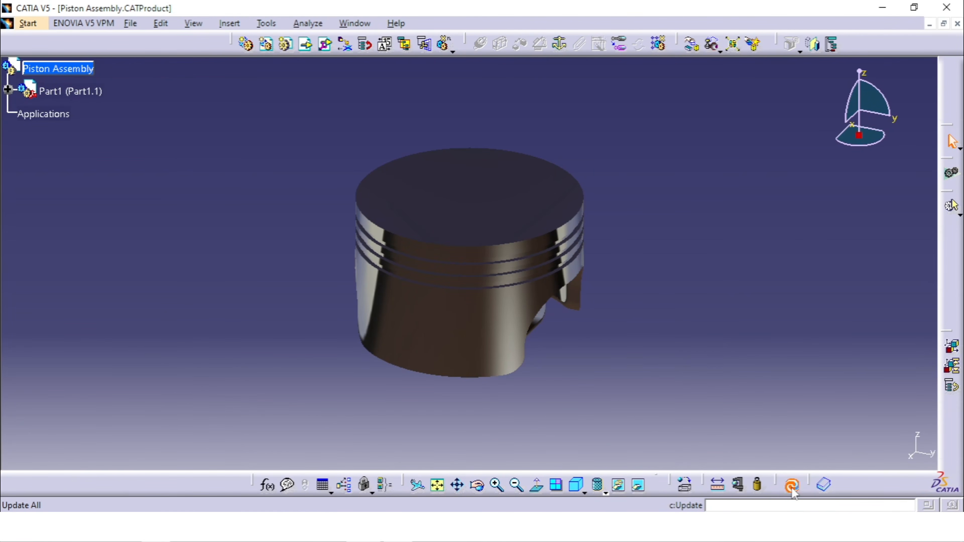
- Display the piston in shading with edges and set the isometric view
left_click(605, 492)
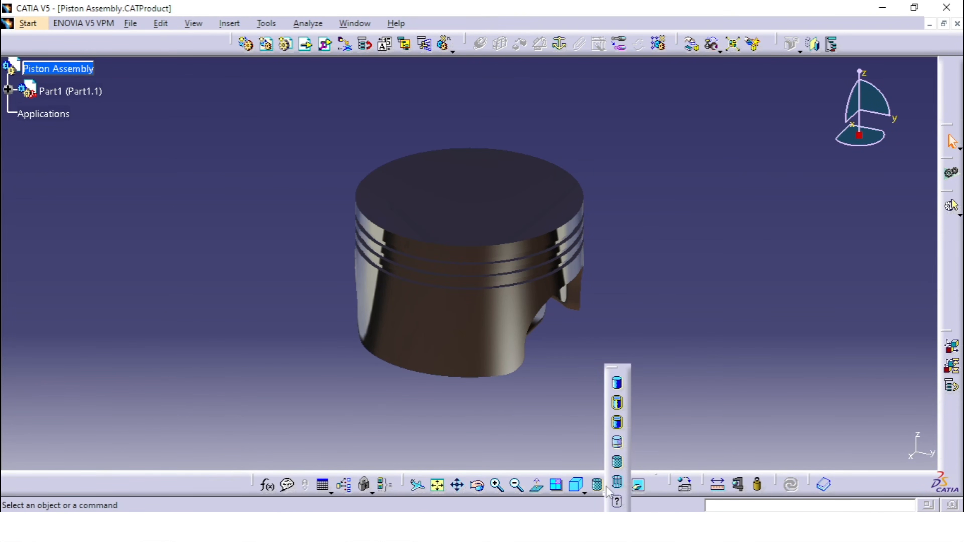
left_click(620, 404)
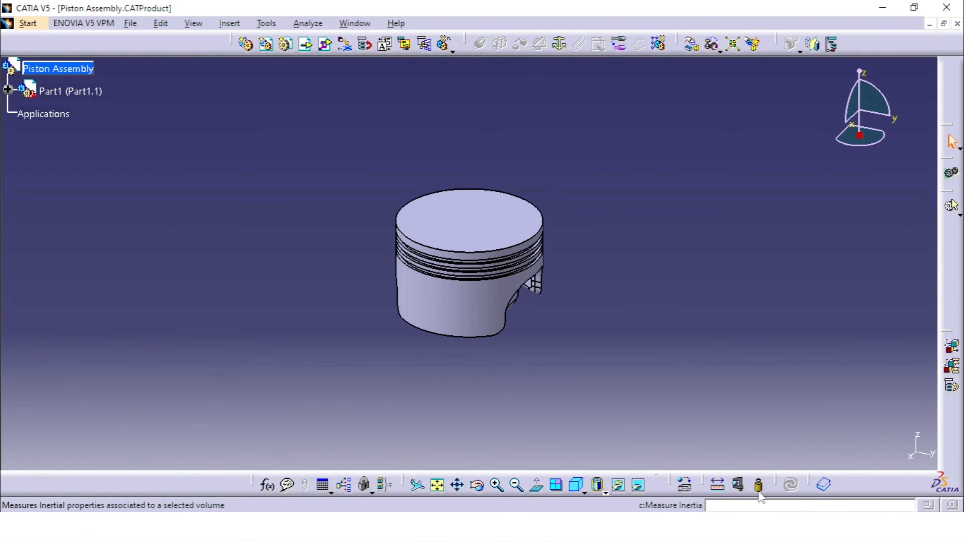
left_click(578, 487)
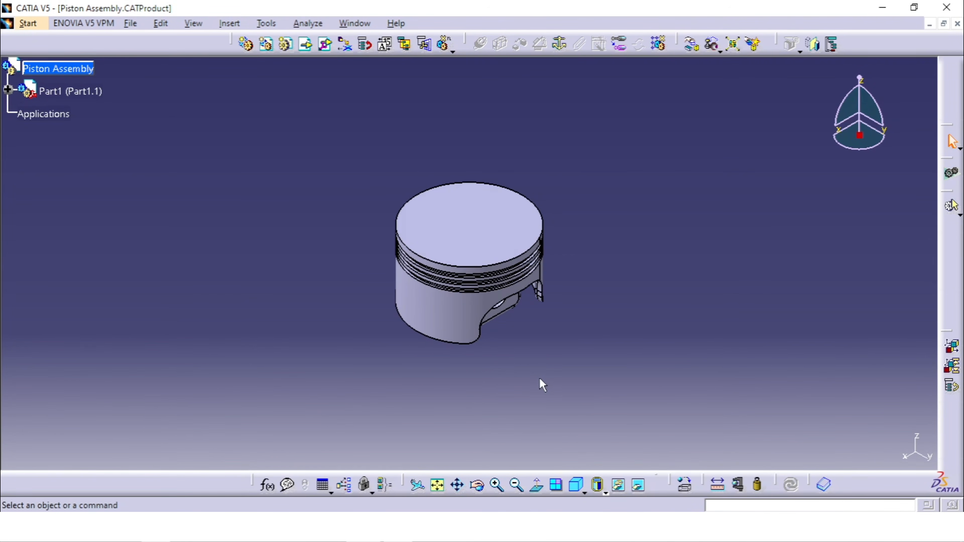
middle_click_drag(540, 385, 558, 372)
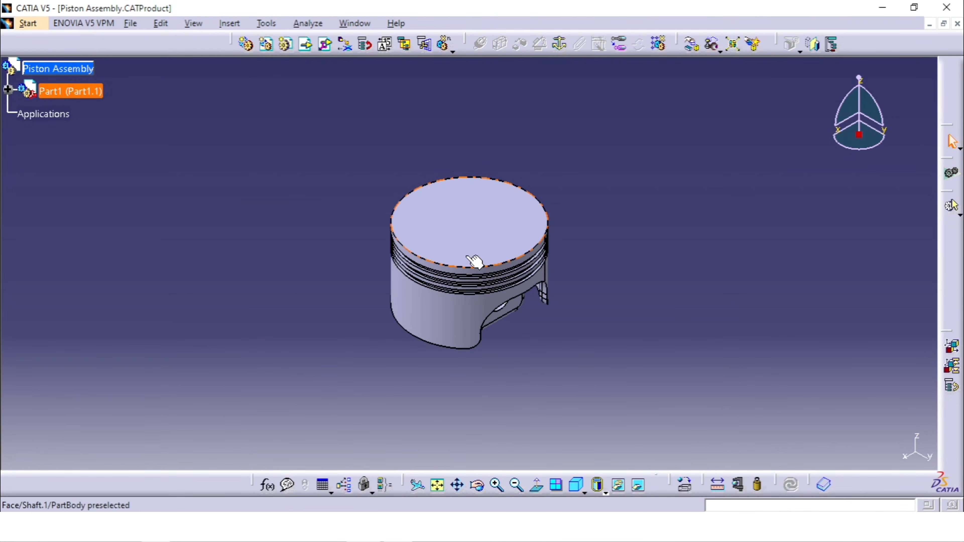
- Set the inserted component's part number to Piston and its instance name to Piston.1
right_click(87, 92)
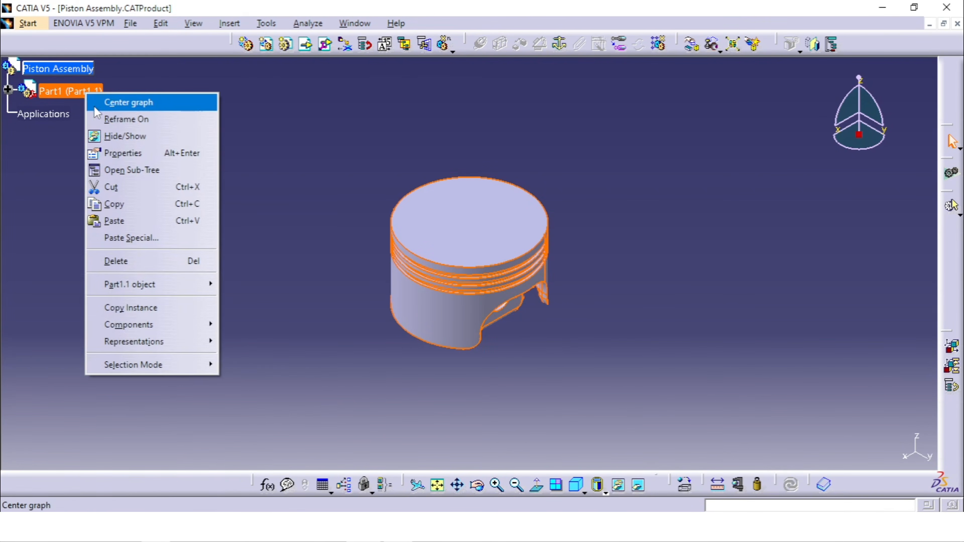
left_click(132, 154)
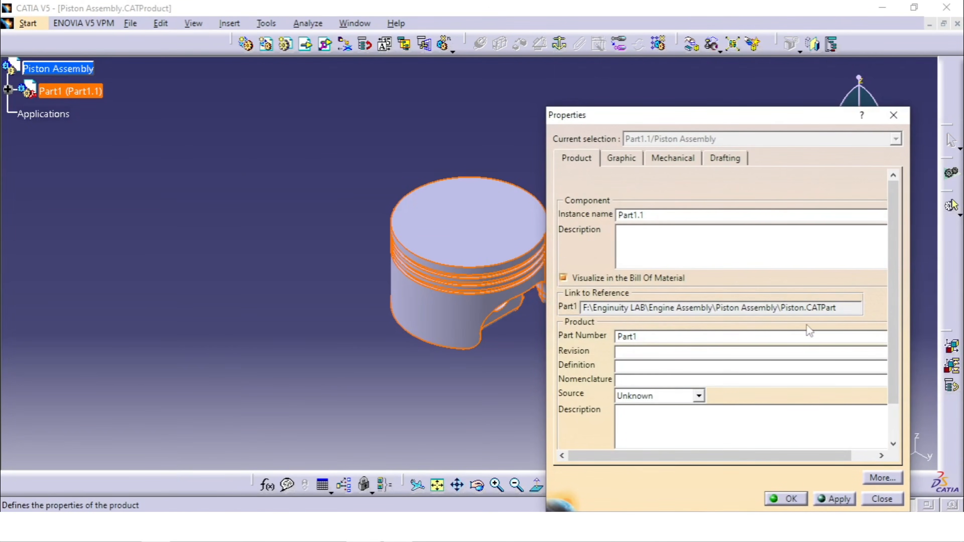
double_click(666, 336)
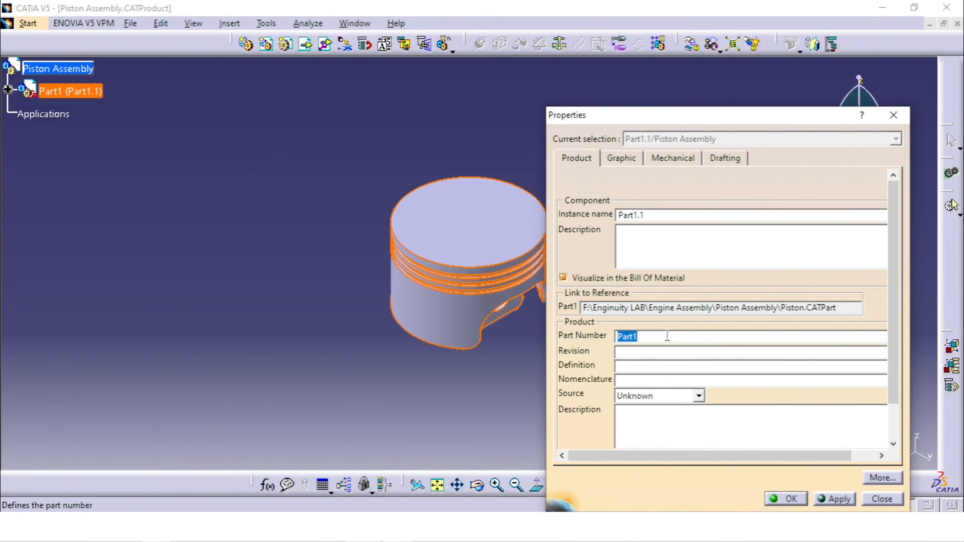
type("Piston")
left_click(661, 215)
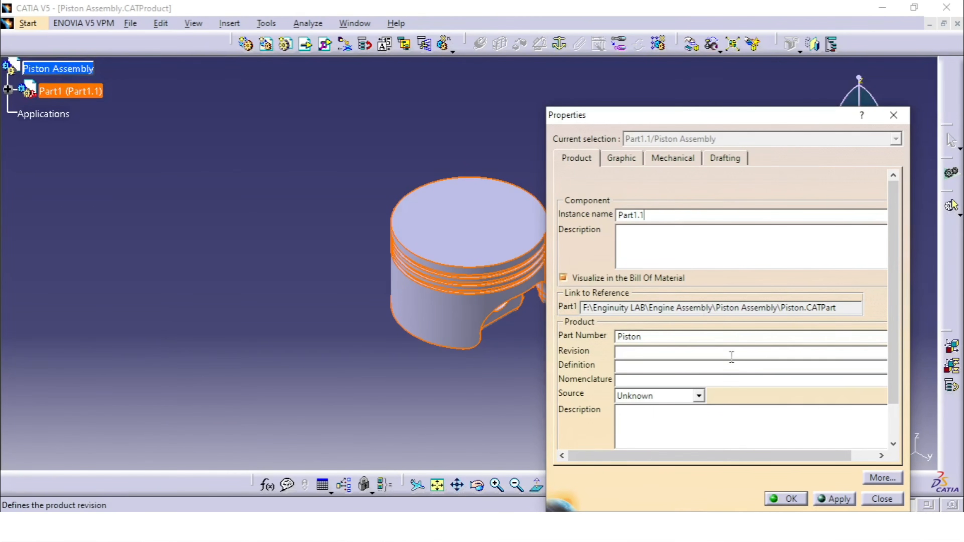
double_click(651, 218)
type("Piston")
left_click(839, 499)
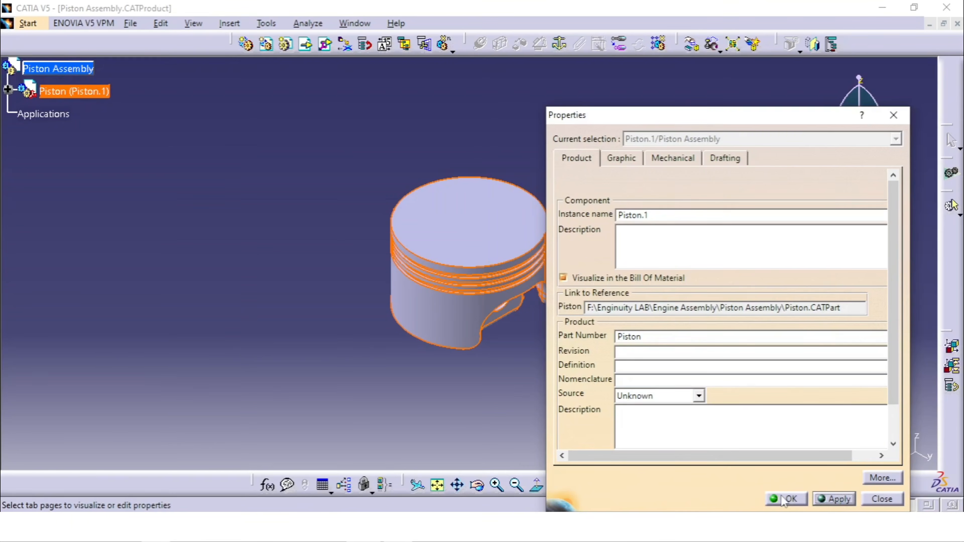
left_click(775, 501)
left_click(694, 304)
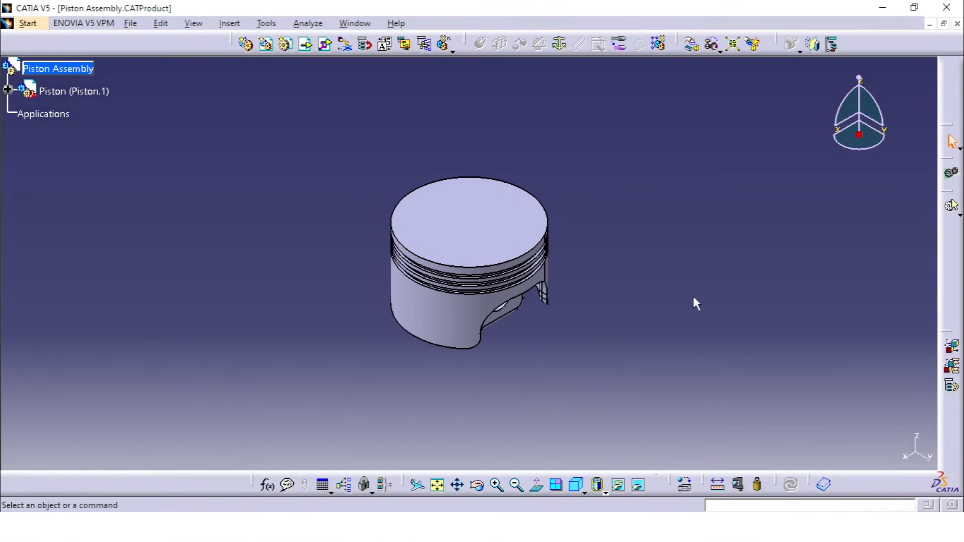
- Anchor the piston in the assembly with a Fix constraint and expand the Constraints node to check it
middle_click_drag(693, 302, 674, 217)
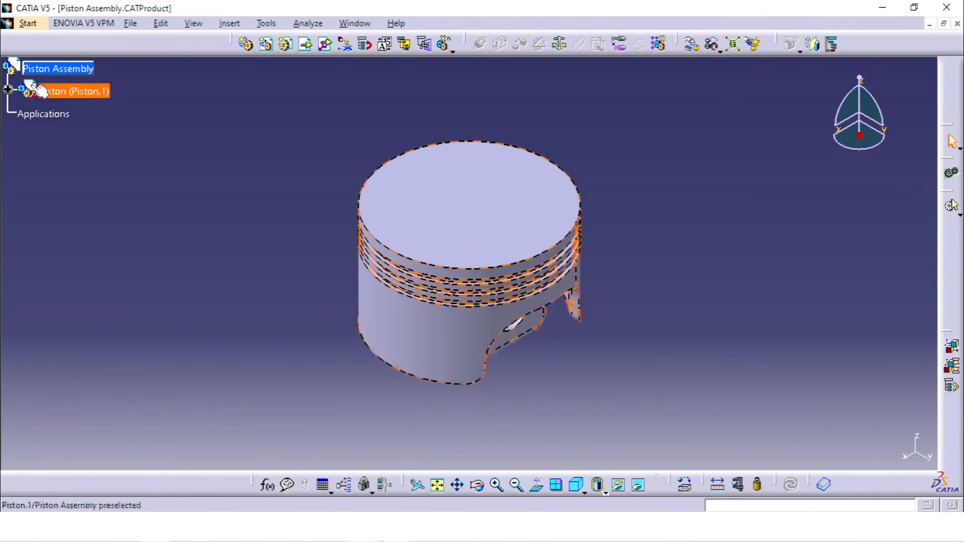
middle_click_drag(234, 235, 300, 243)
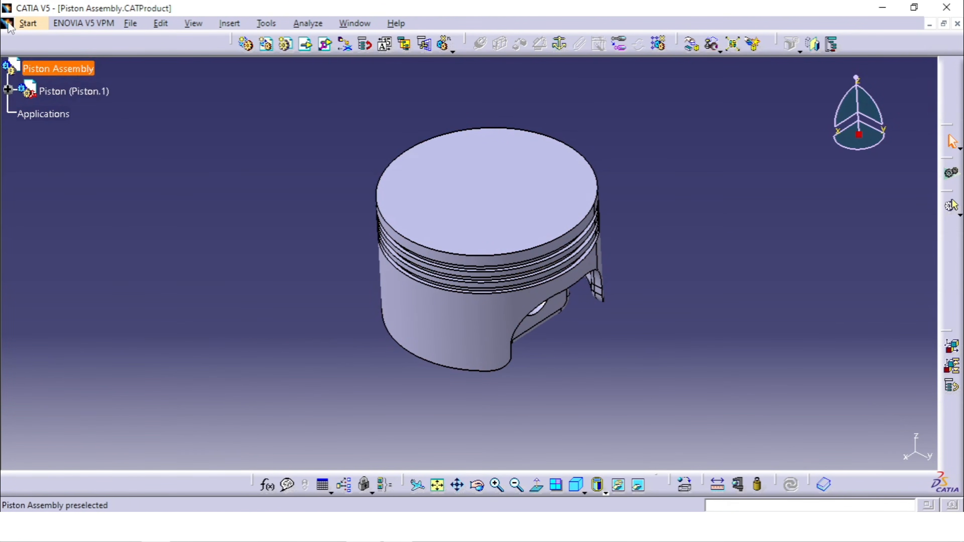
left_click(74, 91)
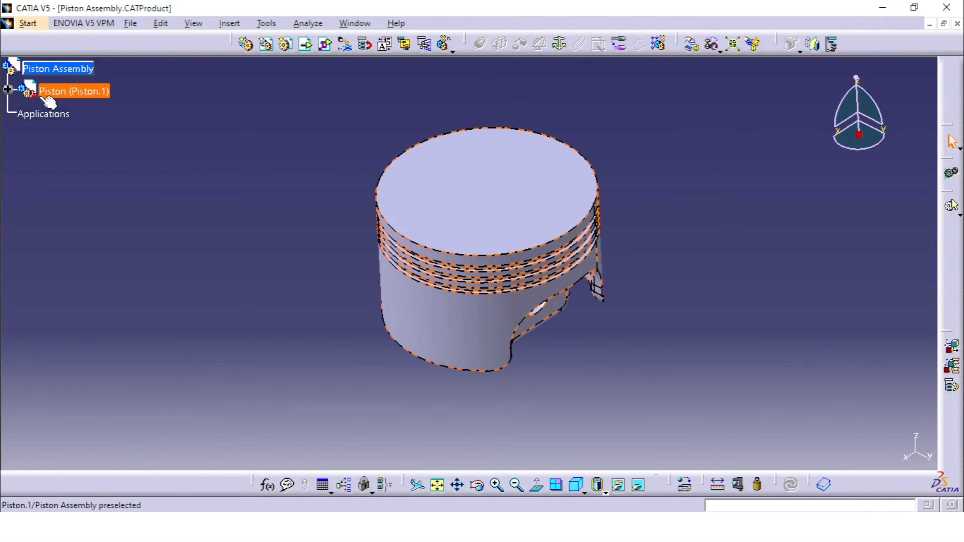
left_click(559, 48)
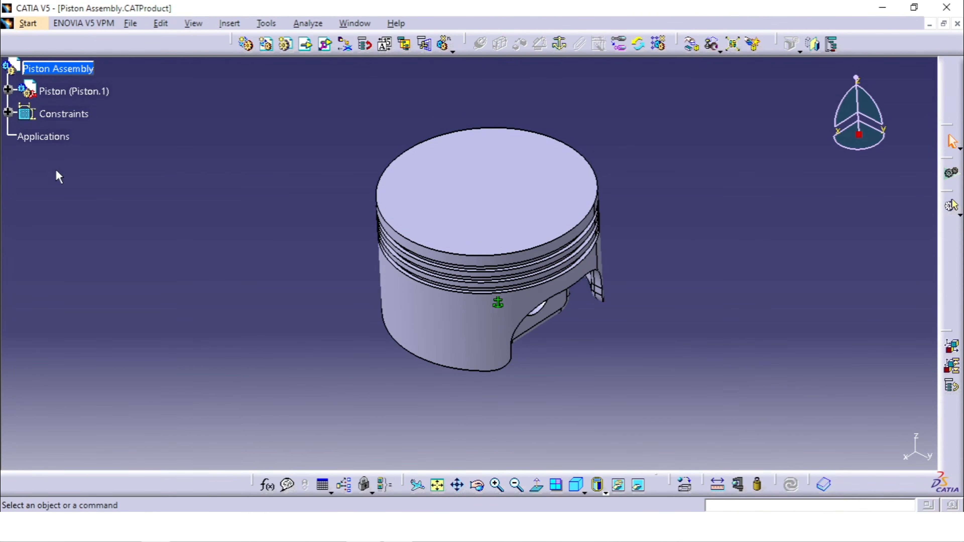
left_click(8, 113)
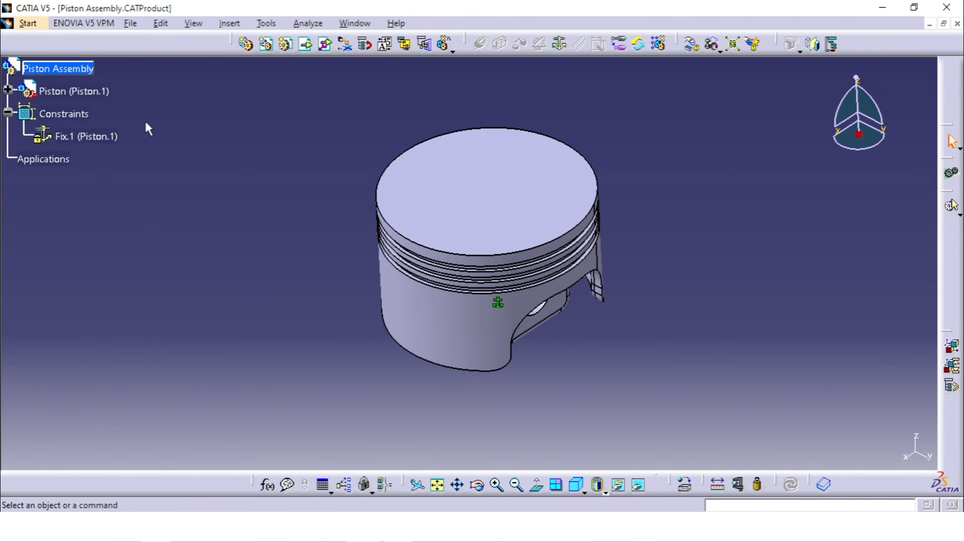
left_click(95, 137)
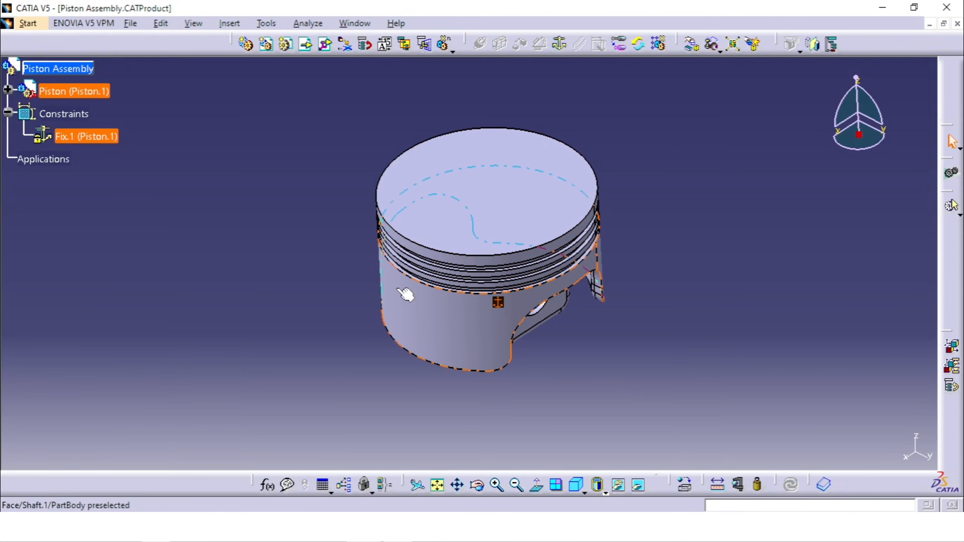
left_click(353, 353)
middle_click_drag(353, 354, 370, 331)
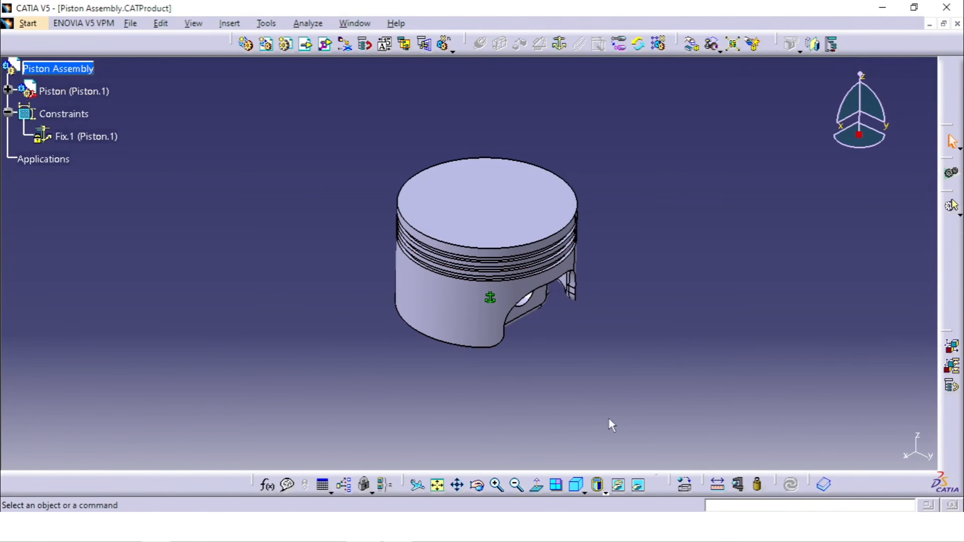
- Collapse the Constraints node and insert the existing Piston Pin part into the root product using Existing Component With Positioning
middle_click_drag(266, 241, 263, 252)
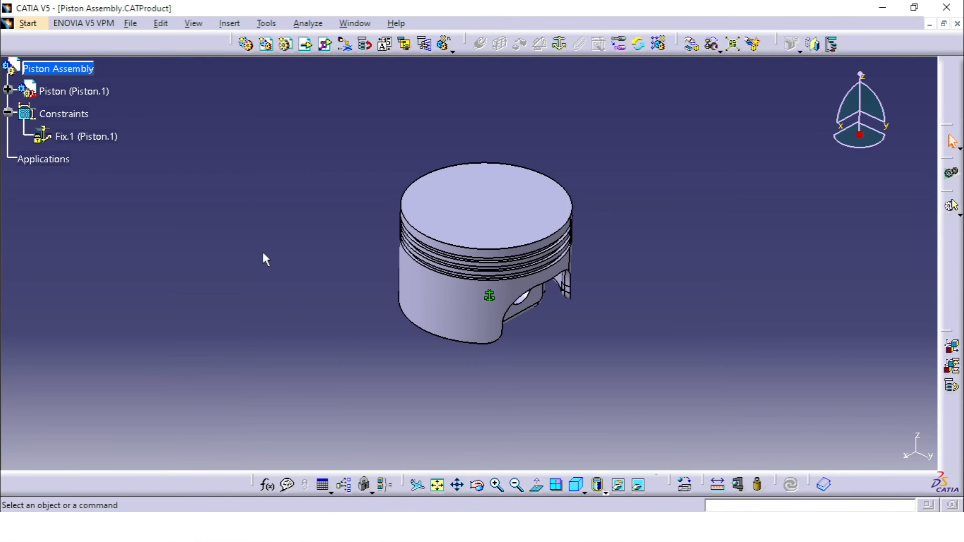
left_click(7, 113)
left_click(57, 68)
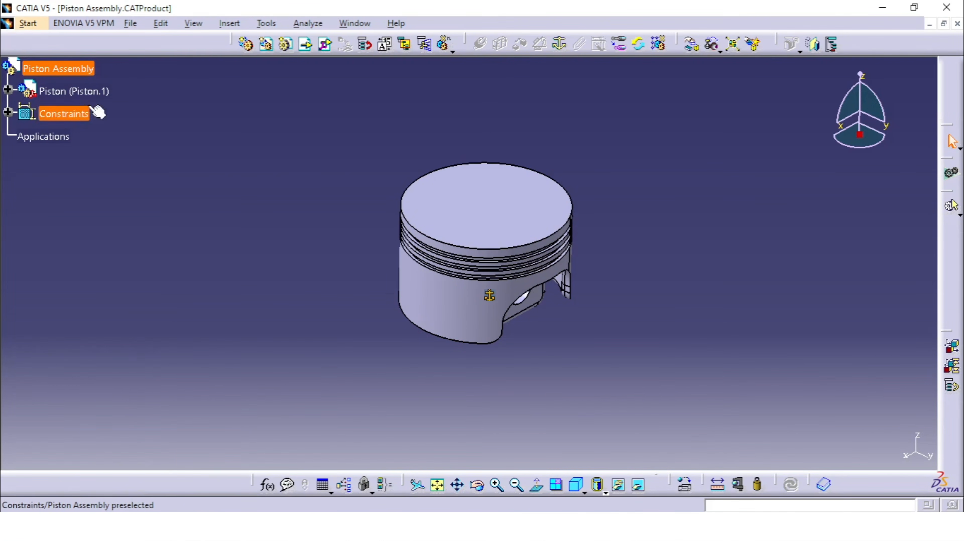
left_click(88, 94)
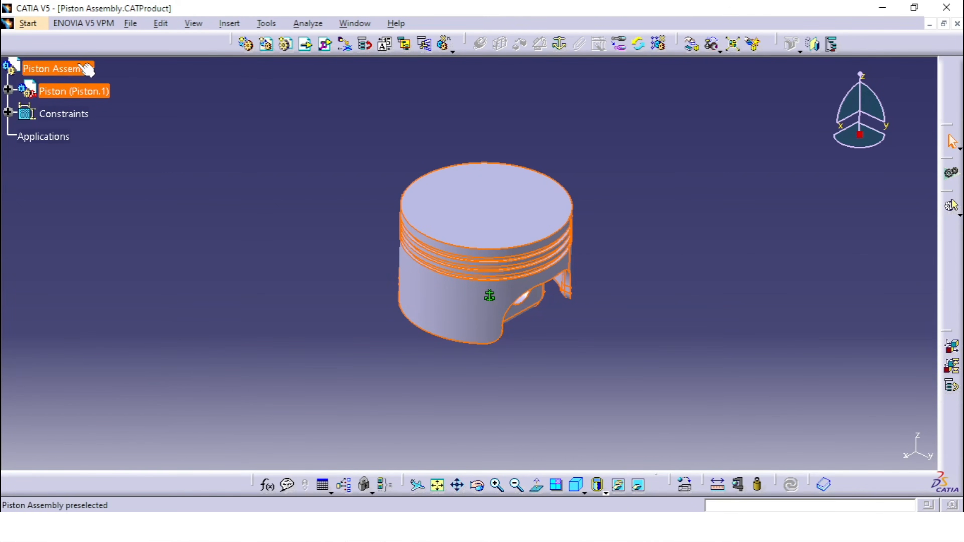
left_click(57, 68)
left_click(101, 190)
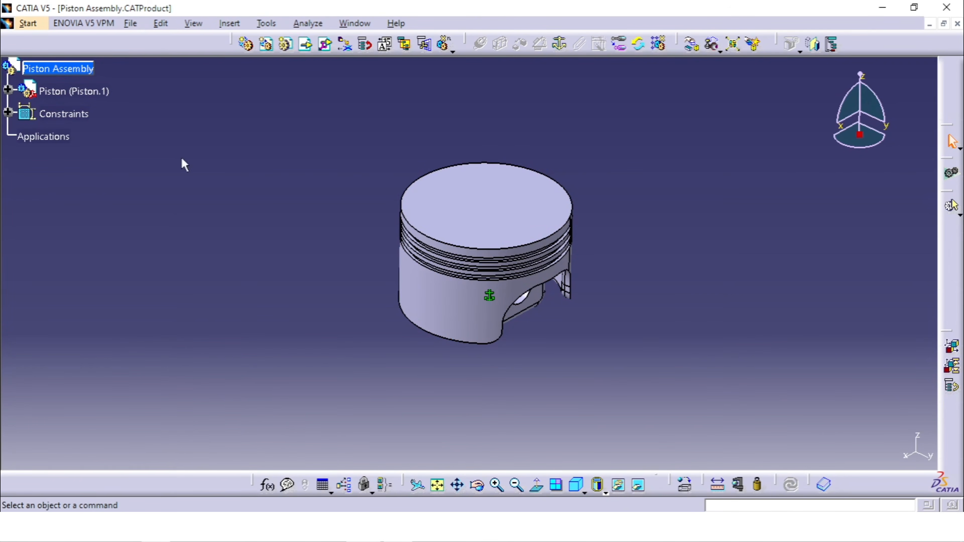
left_click(326, 46)
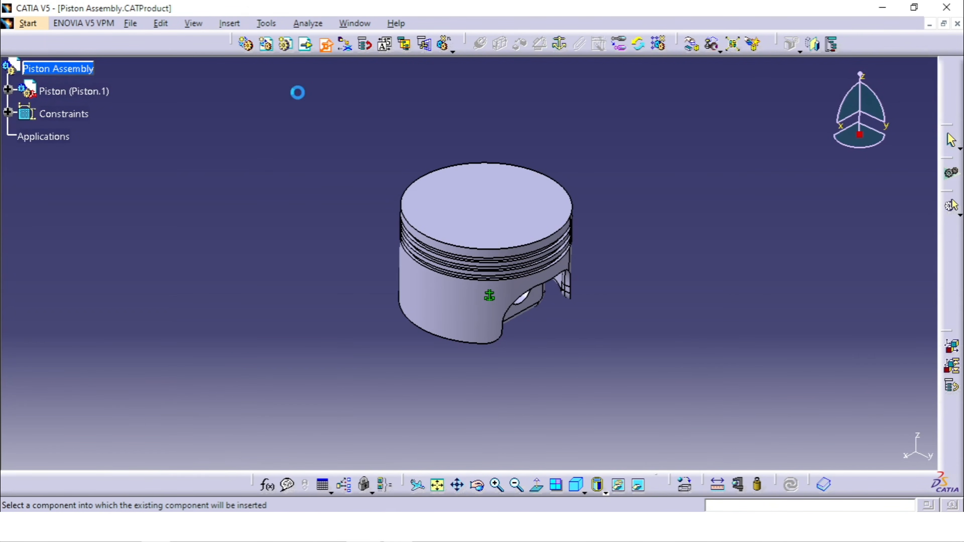
left_click(84, 71)
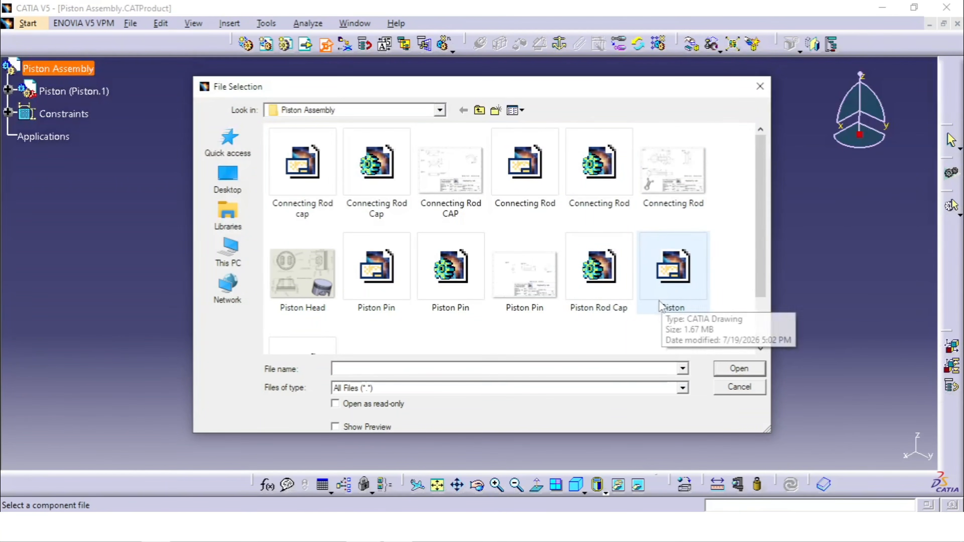
left_click(460, 291)
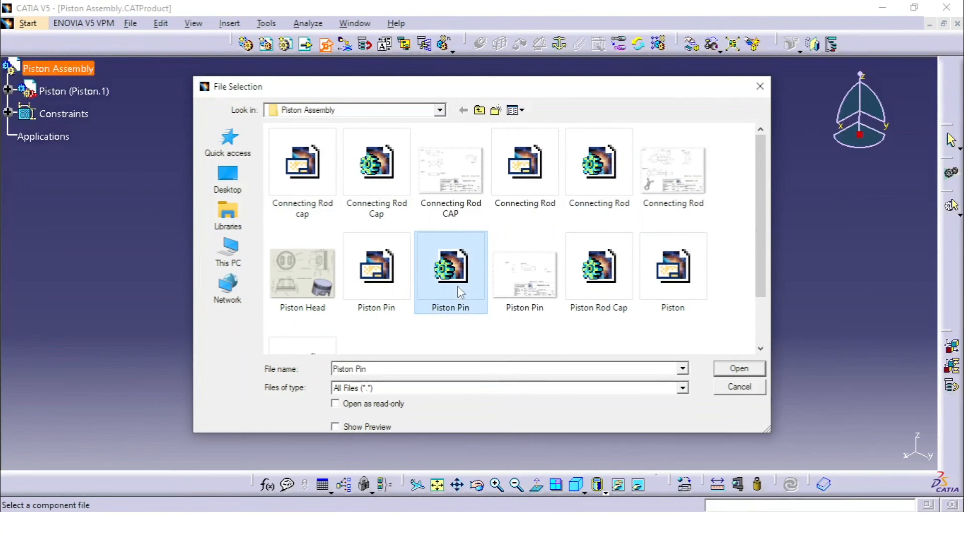
left_click(738, 369)
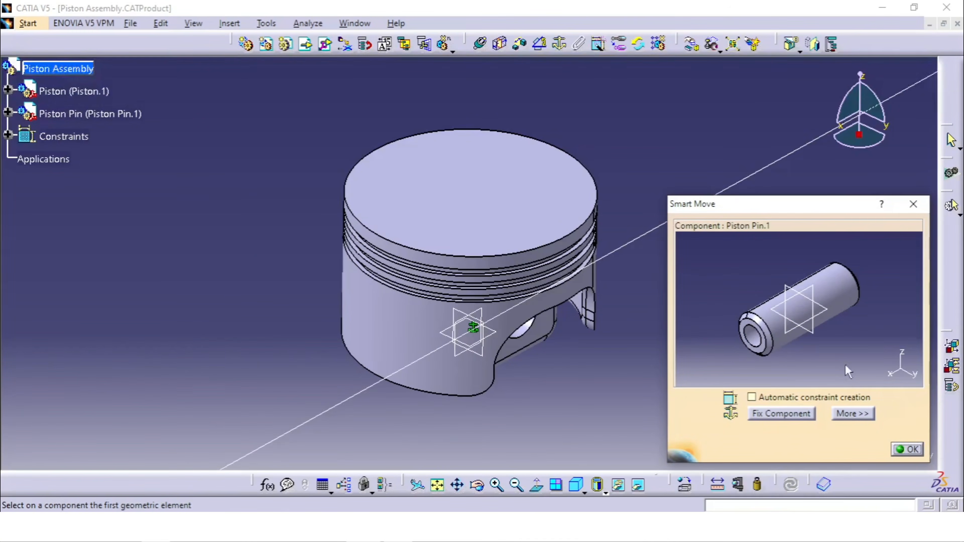
- Snap the pin's axis onto the piston's pin-hole axis with Smart Move, without automatic constraint creation
middle_click_drag(591, 363, 411, 317)
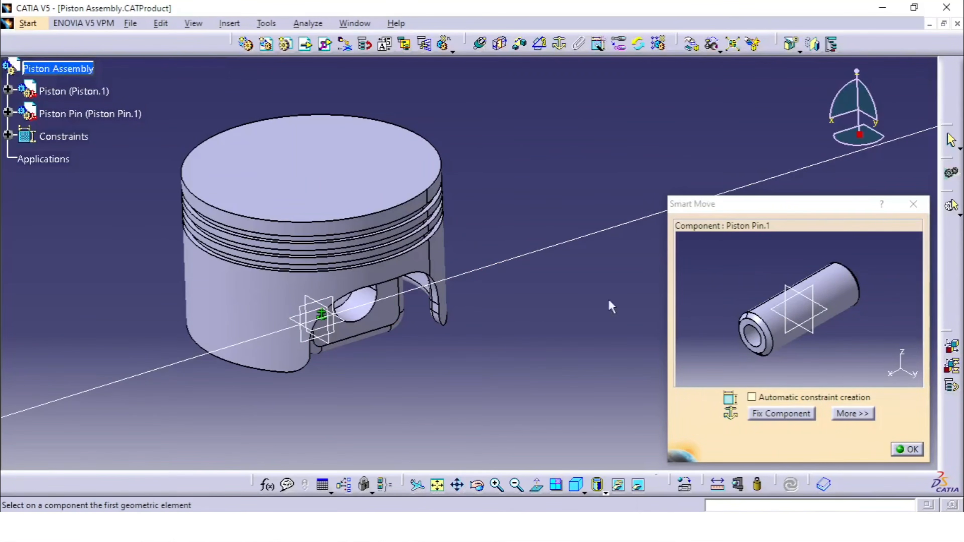
left_click(754, 340)
left_click(353, 312)
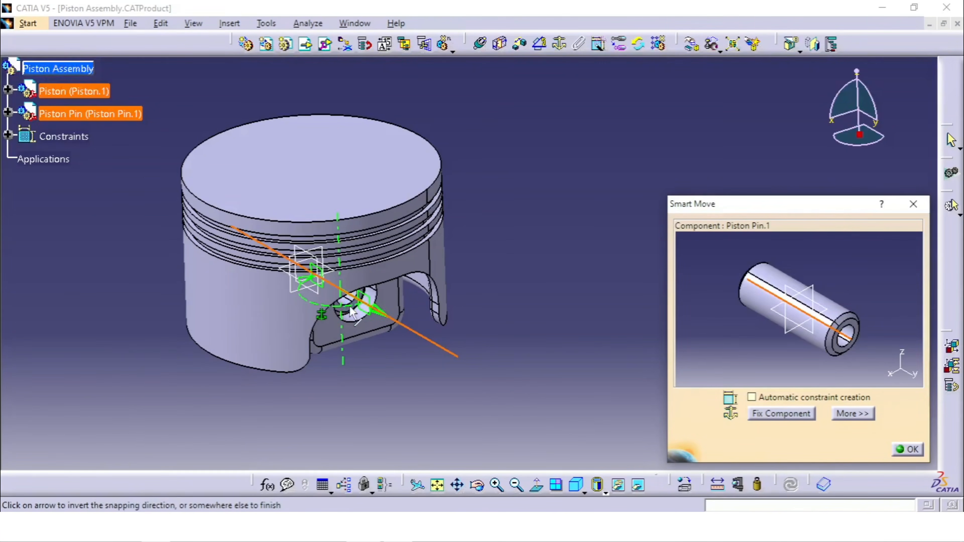
left_click(908, 450)
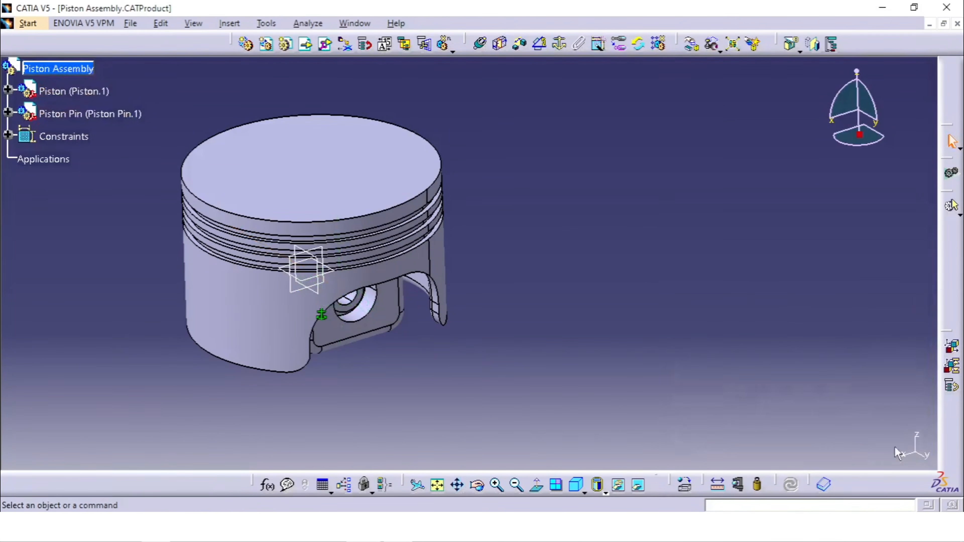
- Add a Coincidence constraint between the Piston Pin's axis and the axis of the piston's pin hole
middle_click_drag(563, 343, 538, 381)
middle_click_drag(410, 275, 411, 210)
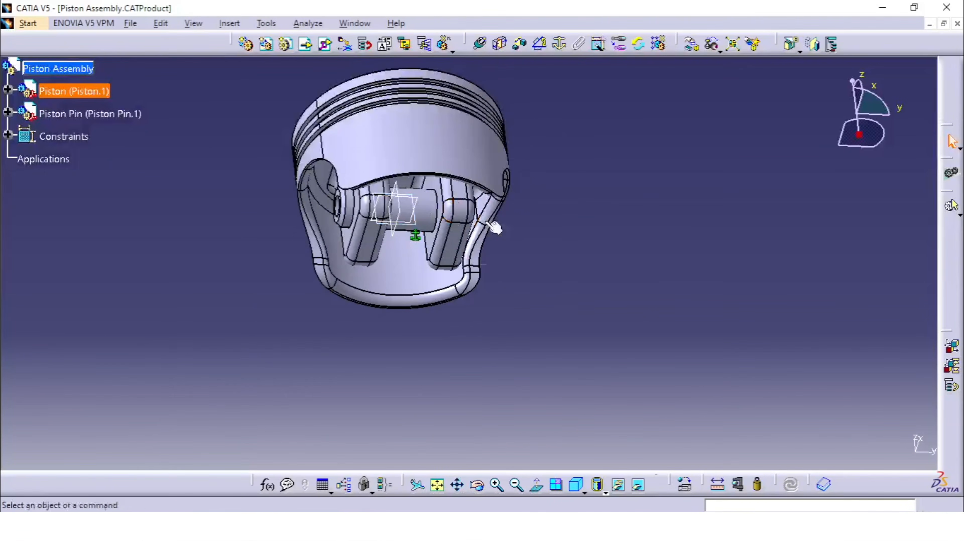
mouse_move(492, 224)
middle_mouse_down()
mouse_move(549, 259)
mouse_move(575, 209)
mouse_move(549, 209)
mouse_move(495, 244)
mouse_move(402, 218)
mouse_move(420, 210)
mouse_move(492, 234)
middle_mouse_up()
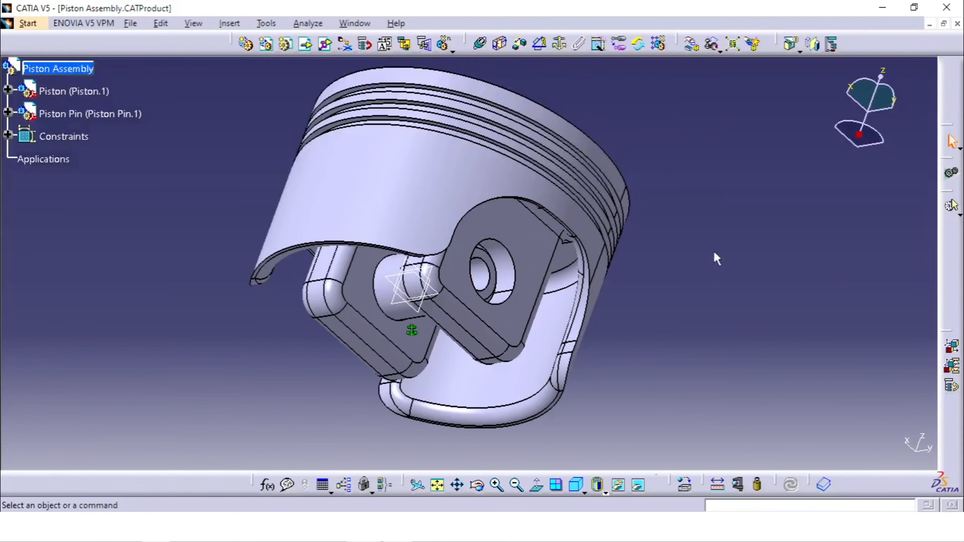
left_click(481, 46)
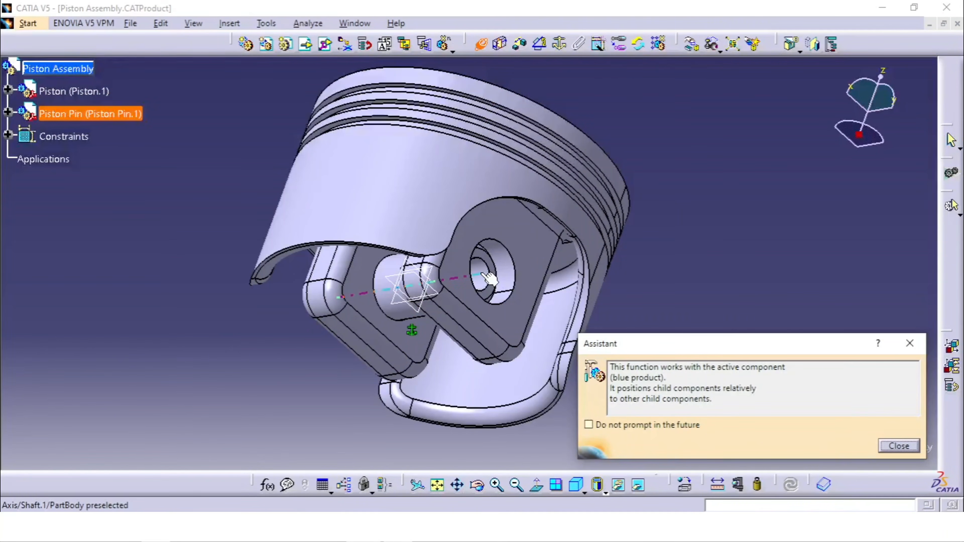
left_click(489, 279)
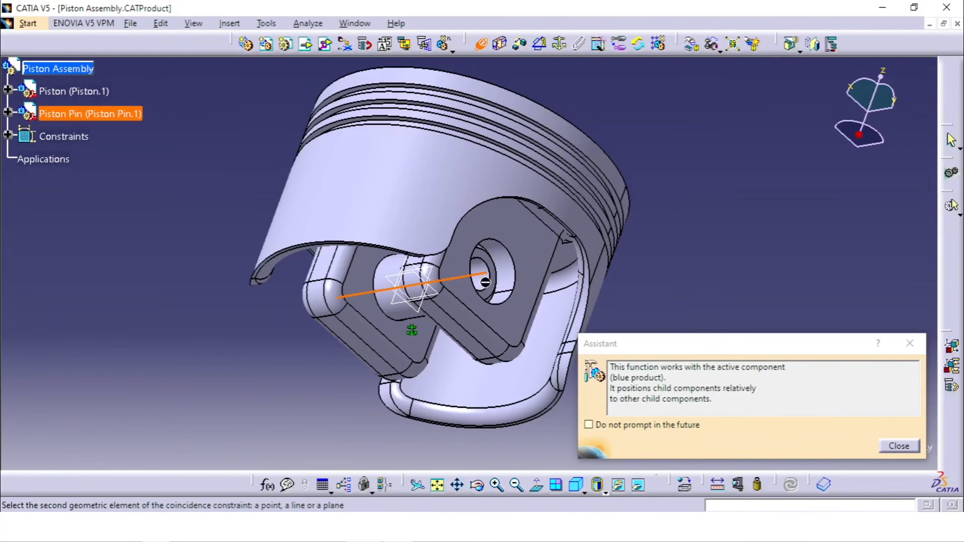
left_click(516, 281)
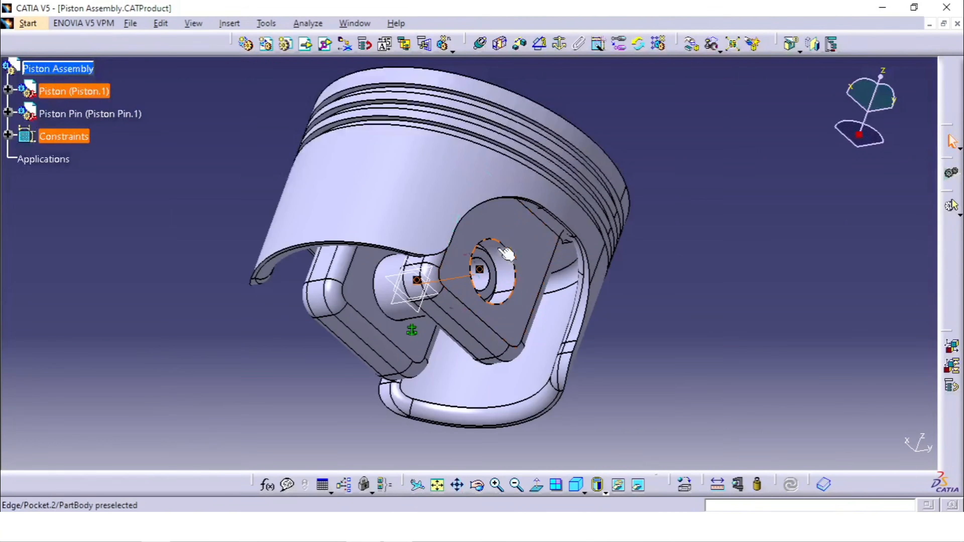
left_click(707, 303)
left_click(482, 482)
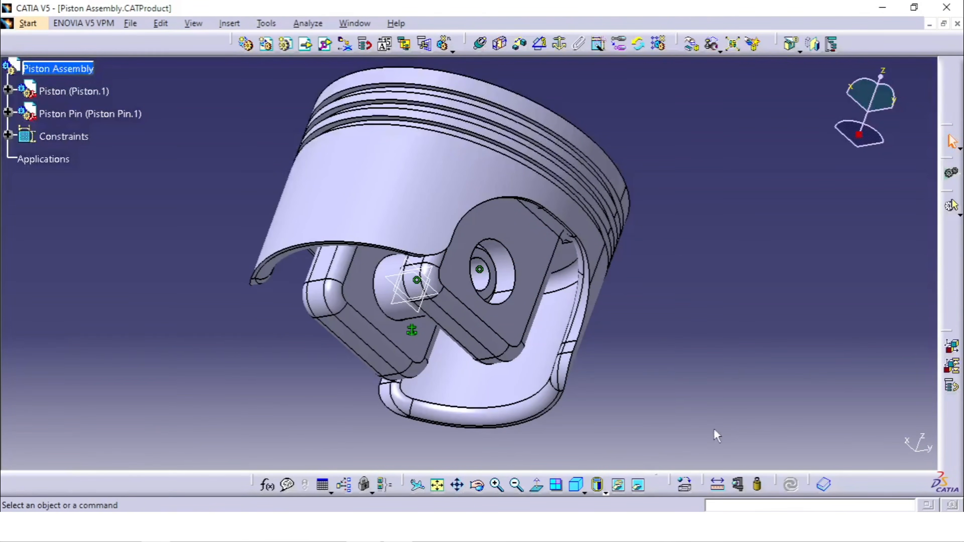
- Show the Piston part's xy, yz and zx planes and expand the Piston Pin component in the tree
middle_click_drag(270, 327, 374, 294)
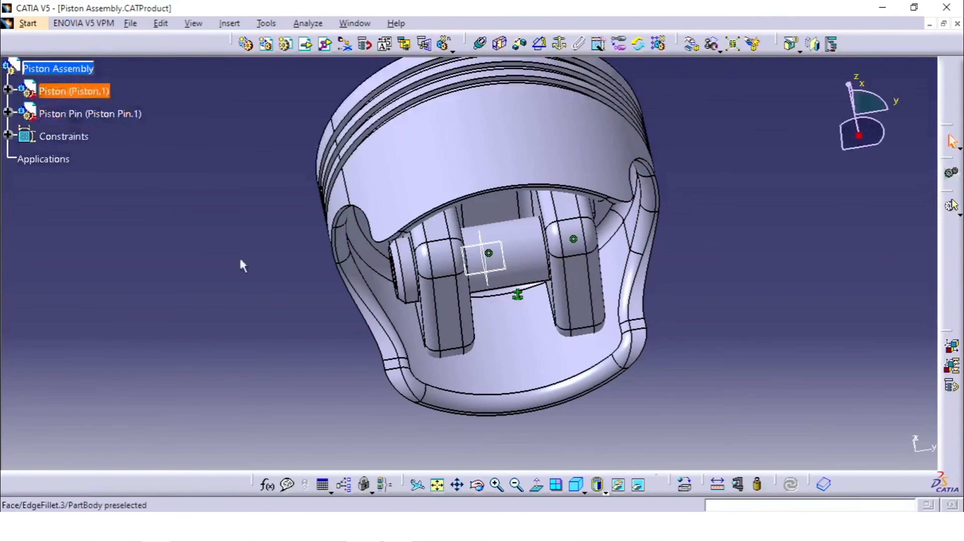
left_click(7, 89)
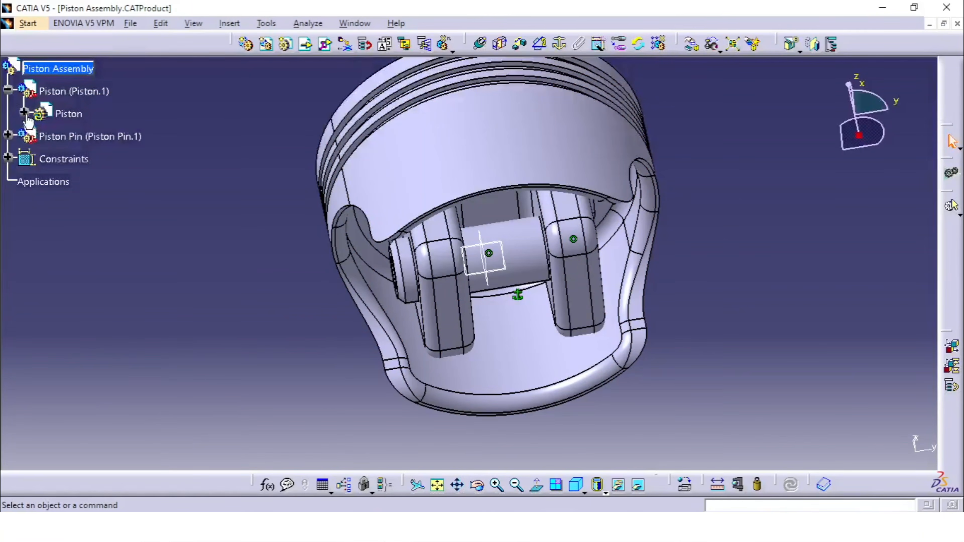
left_click(24, 112)
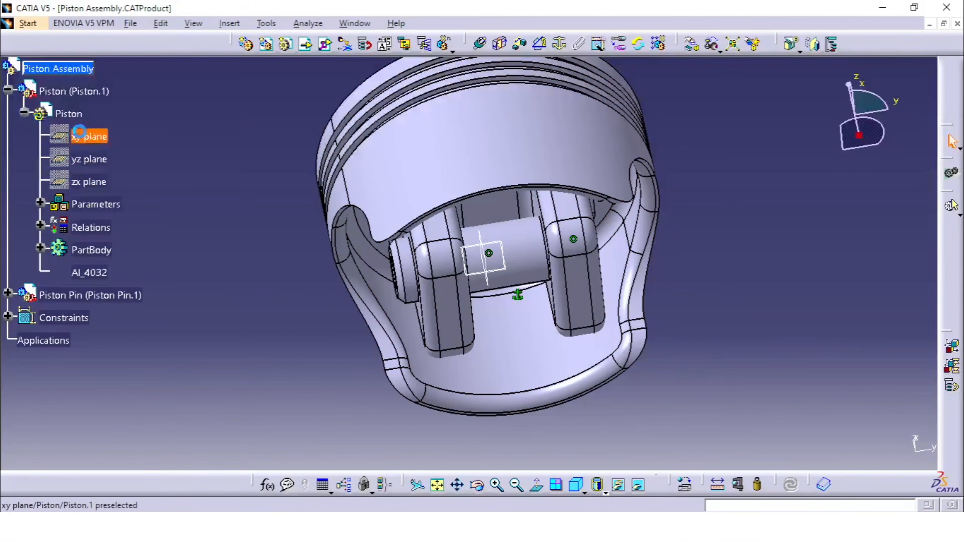
right_click(86, 192)
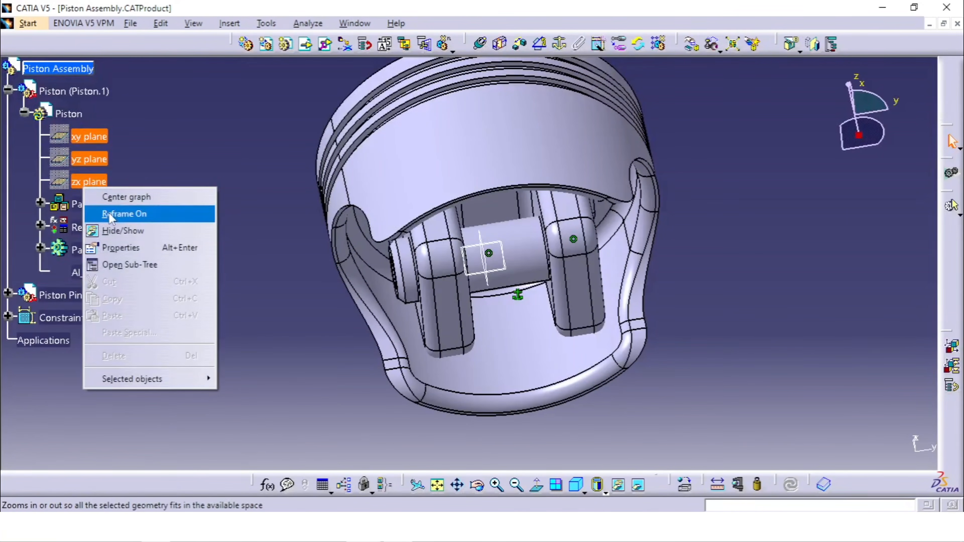
left_click(125, 230)
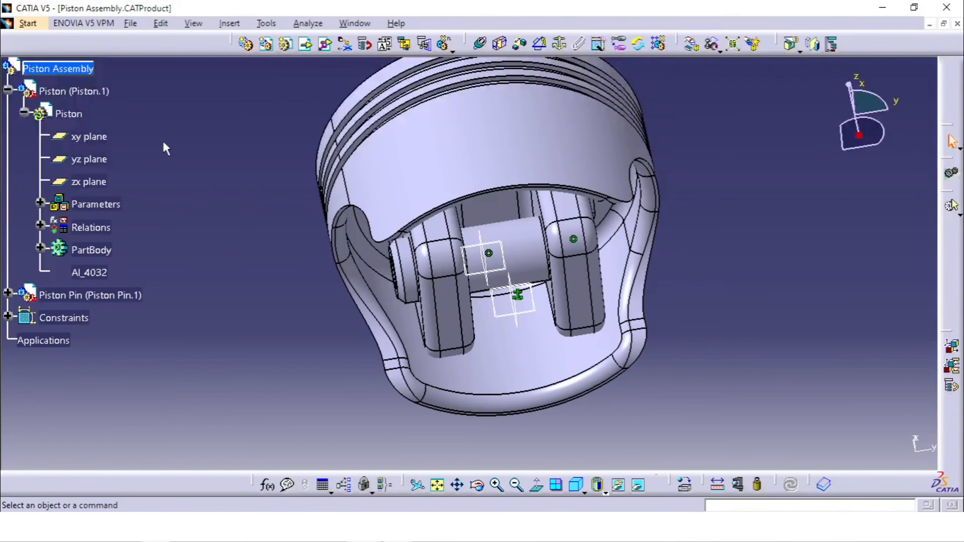
left_click(8, 293)
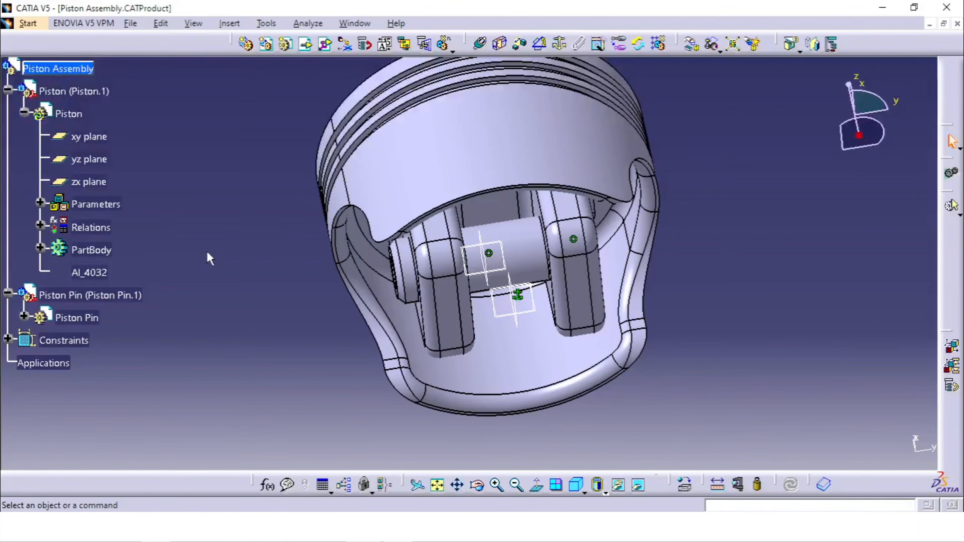
- Check the general Assembly Design options for the update mode and the exact update status at open
middle_click_drag(502, 273, 517, 287)
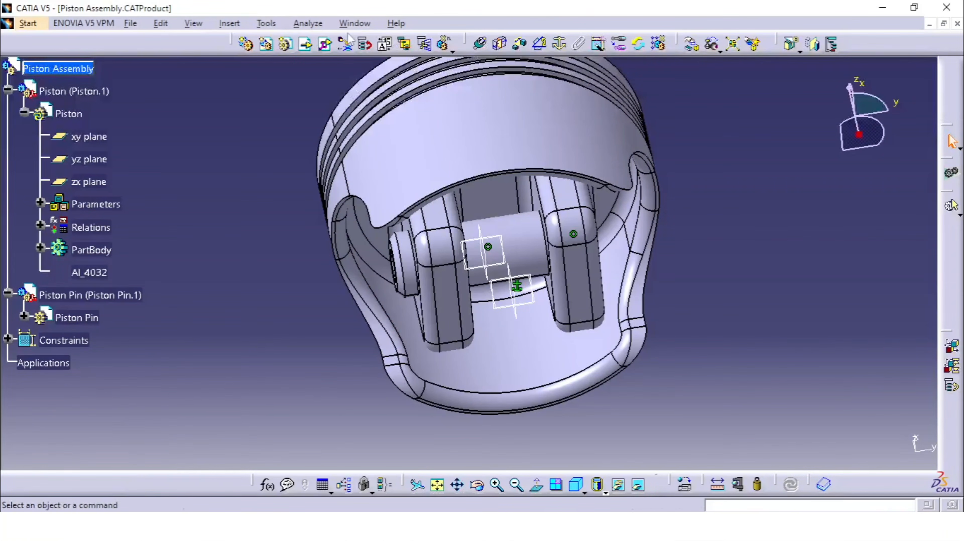
left_click(266, 23)
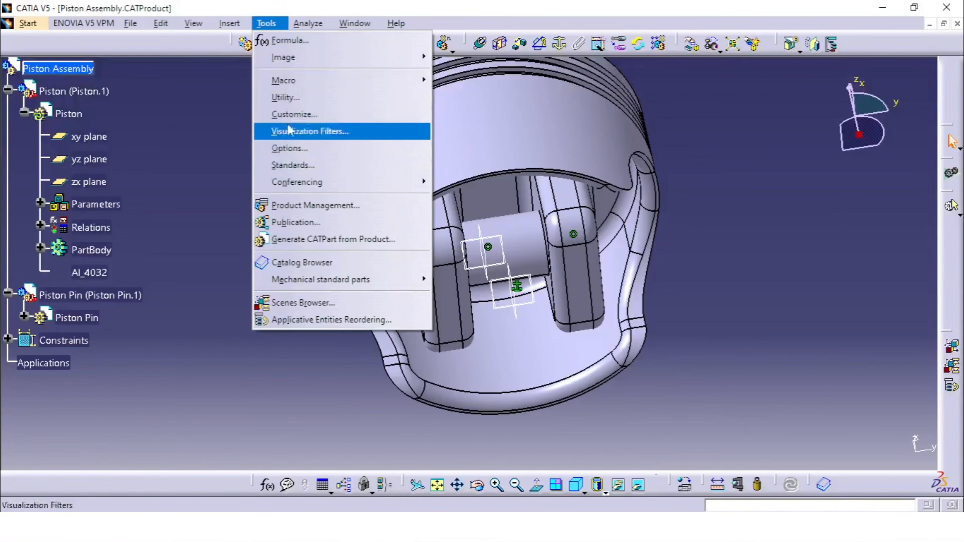
left_click(289, 148)
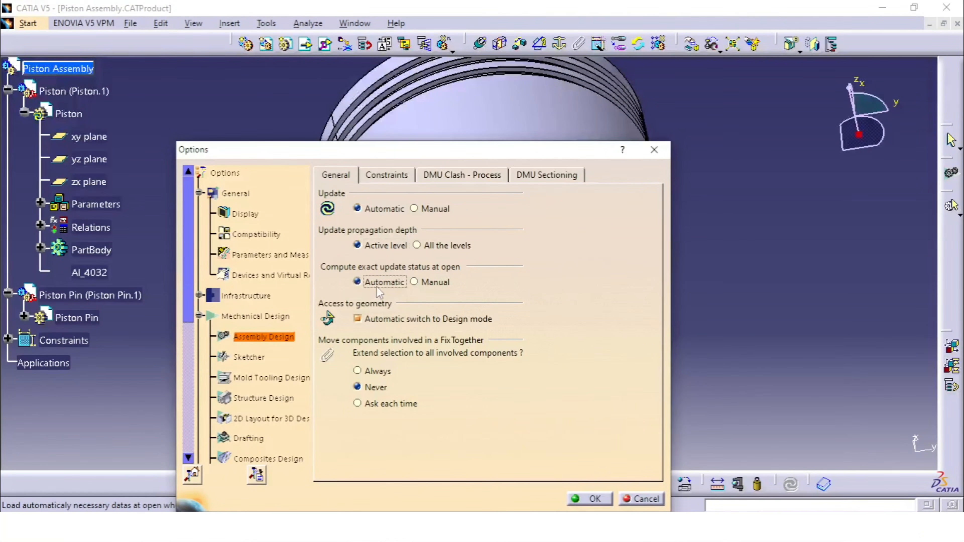
left_click(591, 500)
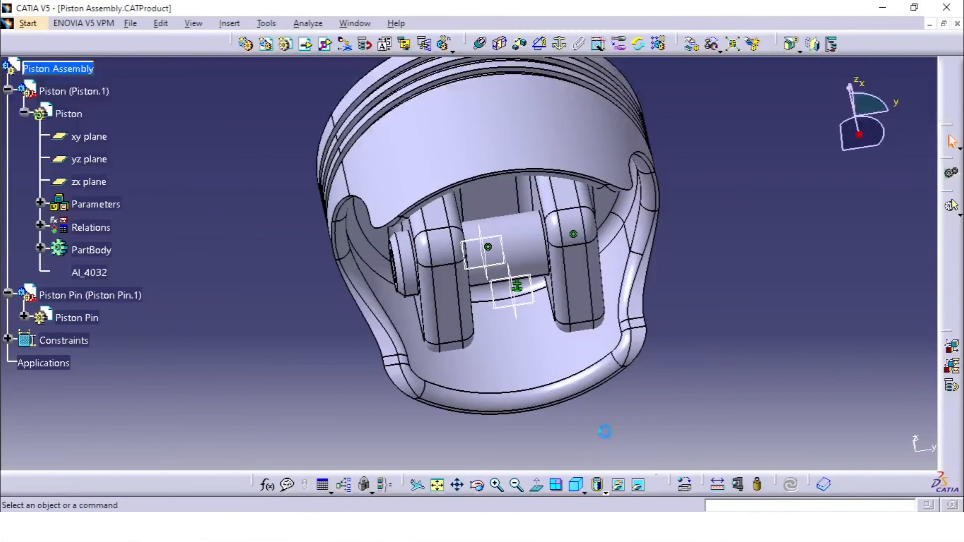
- Expand the Piston Pin part in the tree to list its reference planes
middle_click_drag(340, 313, 339, 324)
left_click(54, 70)
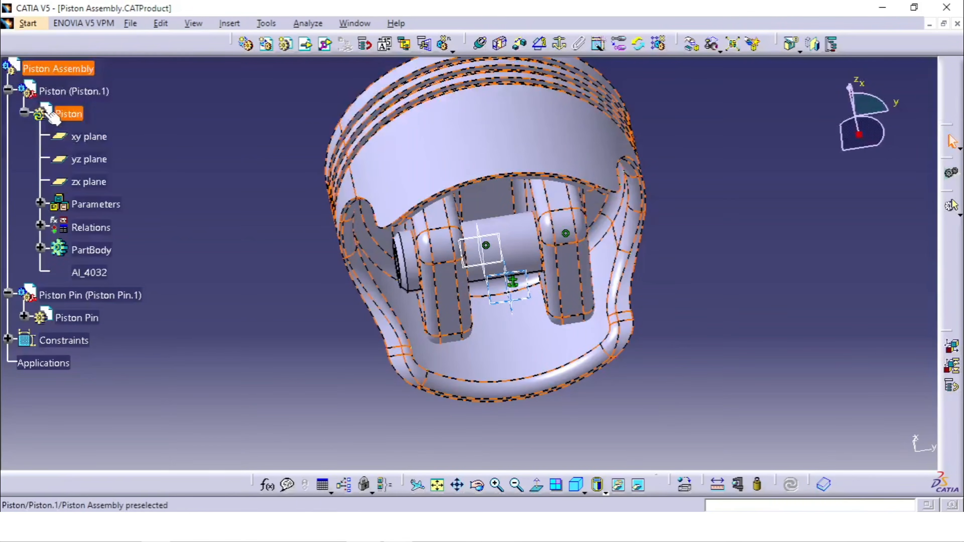
middle_click_drag(417, 206, 438, 209)
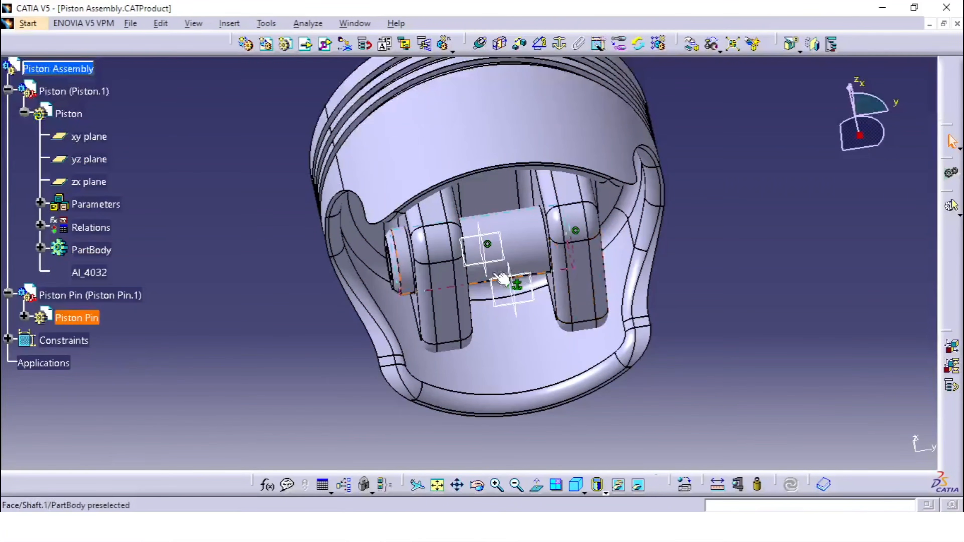
middle_click_drag(501, 279, 479, 262)
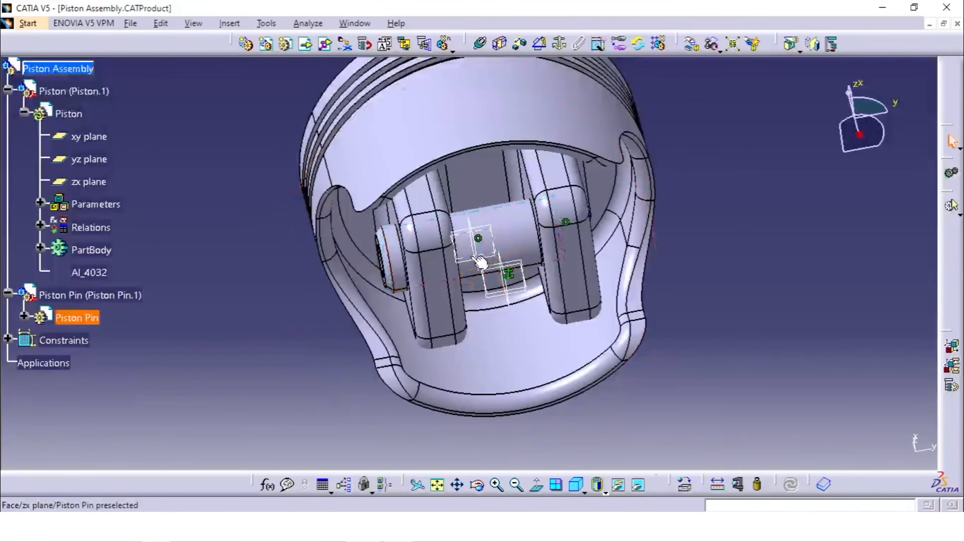
left_click(475, 245)
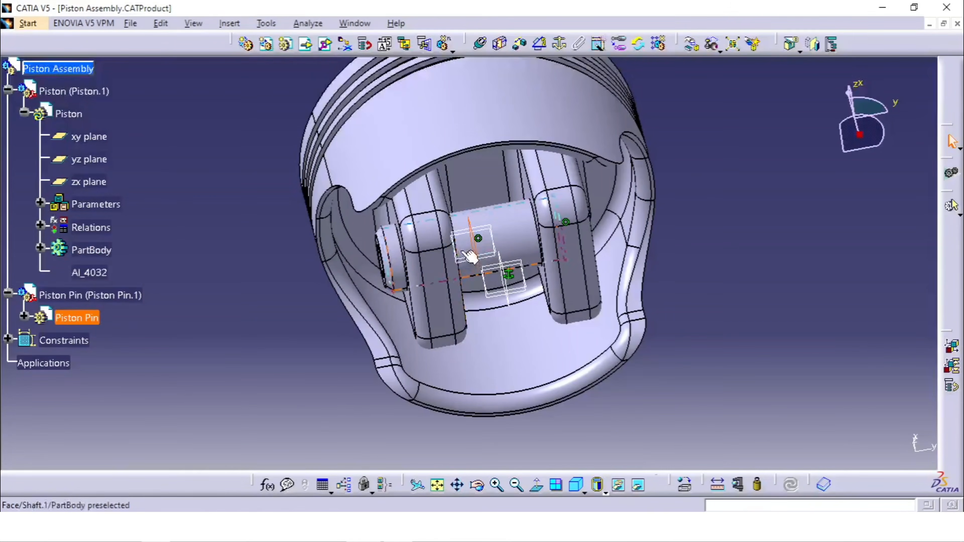
left_click(23, 317)
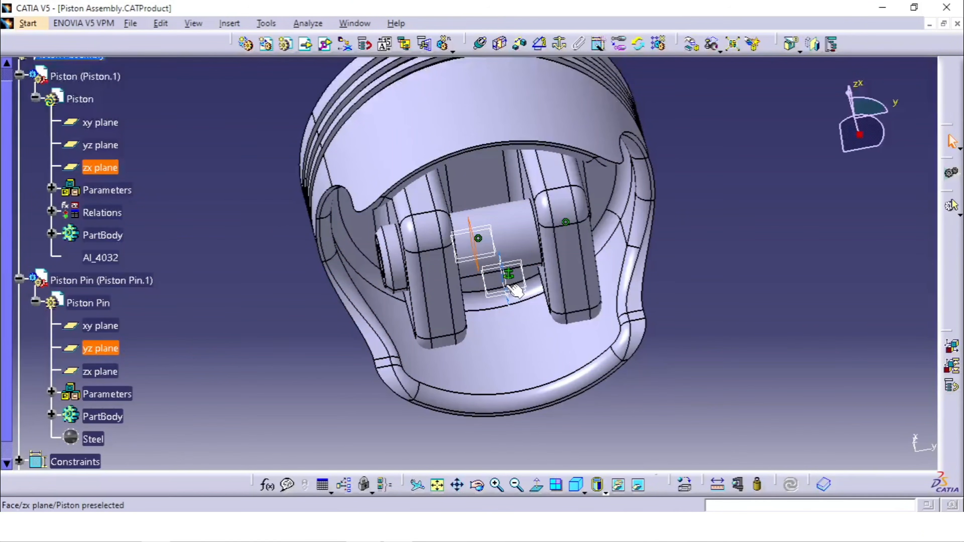
- Add a Coincidence constraint between the Piston Pin's yz plane and the Piston's zx plane, with orientation Same
middle_click_drag(483, 235, 506, 316)
scroll(506, 316, "down", 1)
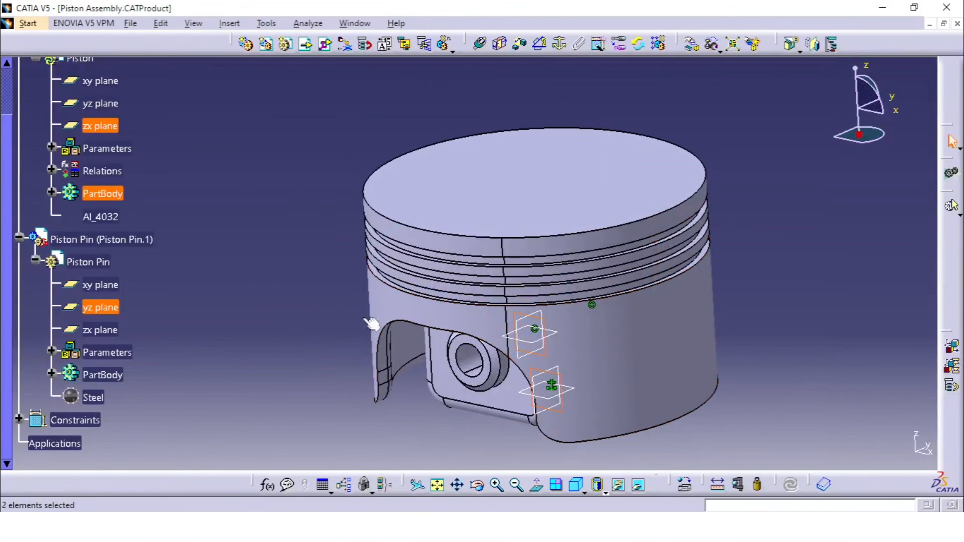
scroll(255, 280, "up", 3)
scroll(239, 270, "down", 1)
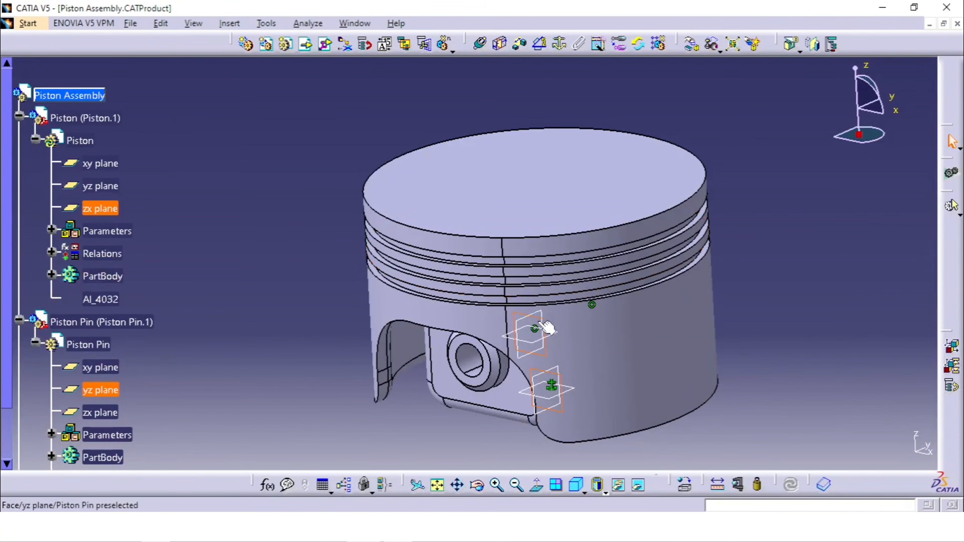
middle_click_drag(625, 356, 544, 329)
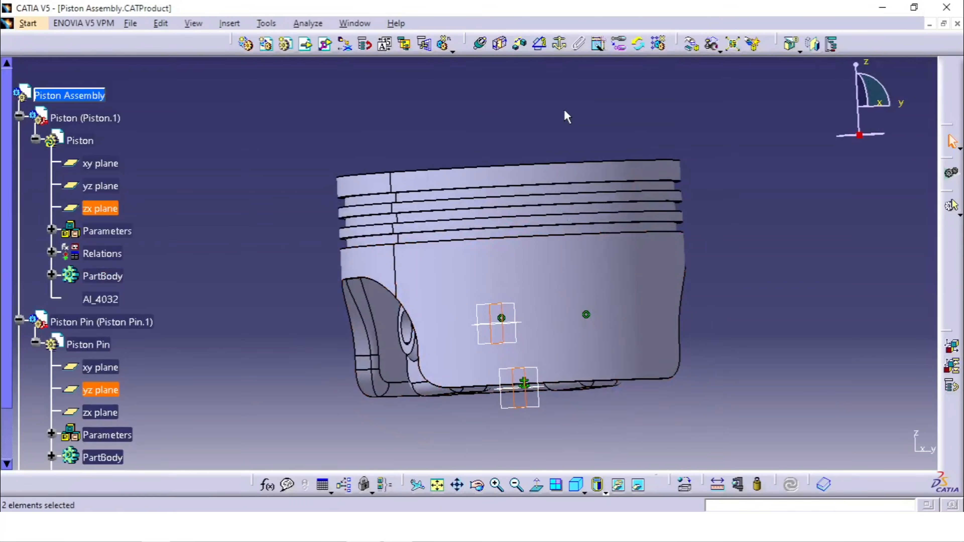
left_click(481, 45)
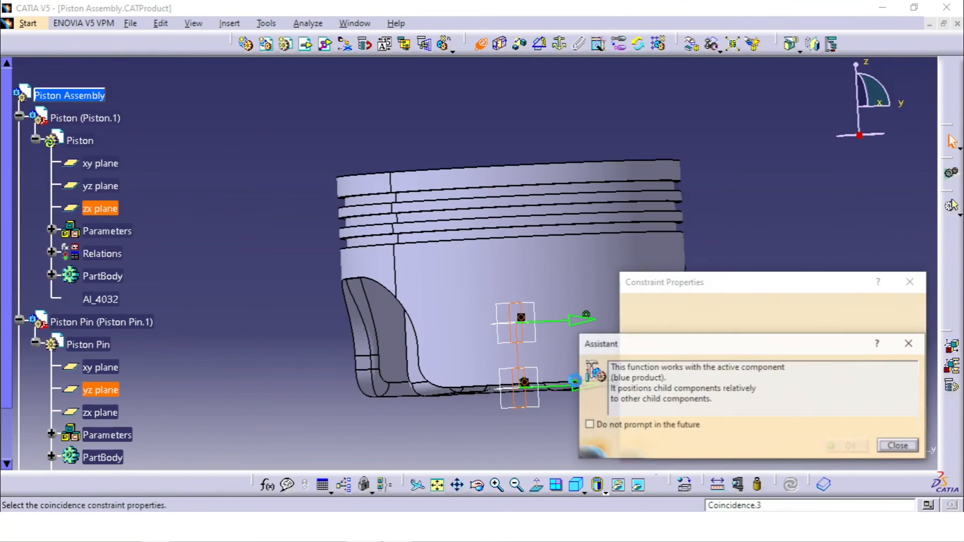
left_click(899, 446)
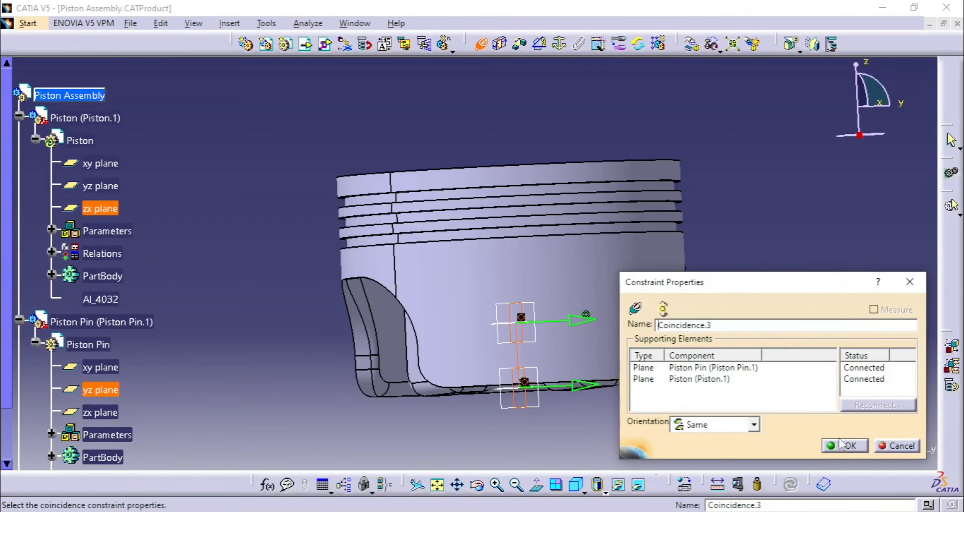
left_click(851, 446)
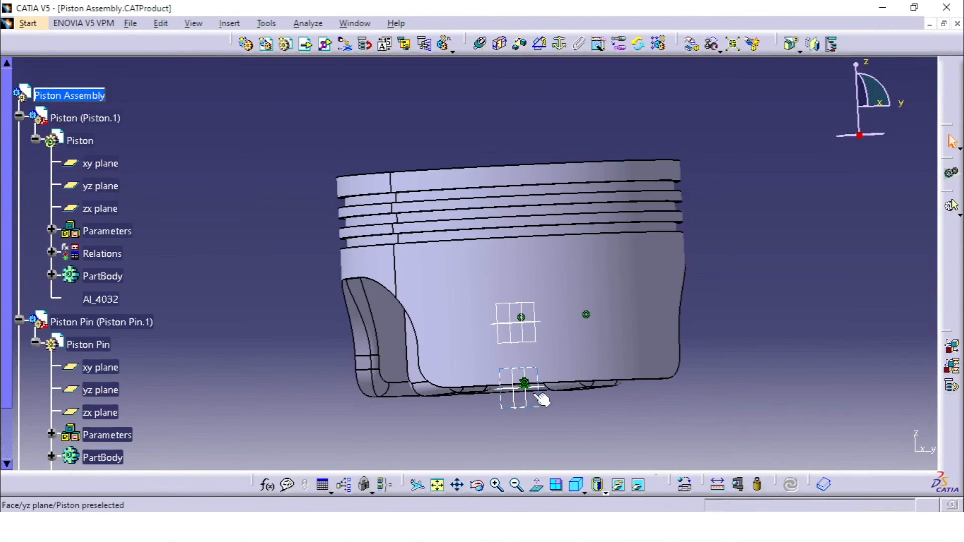
- Collapse the Piston and Piston Pin branches of the tree and expand the Constraints branch
middle_click_drag(538, 394, 497, 315)
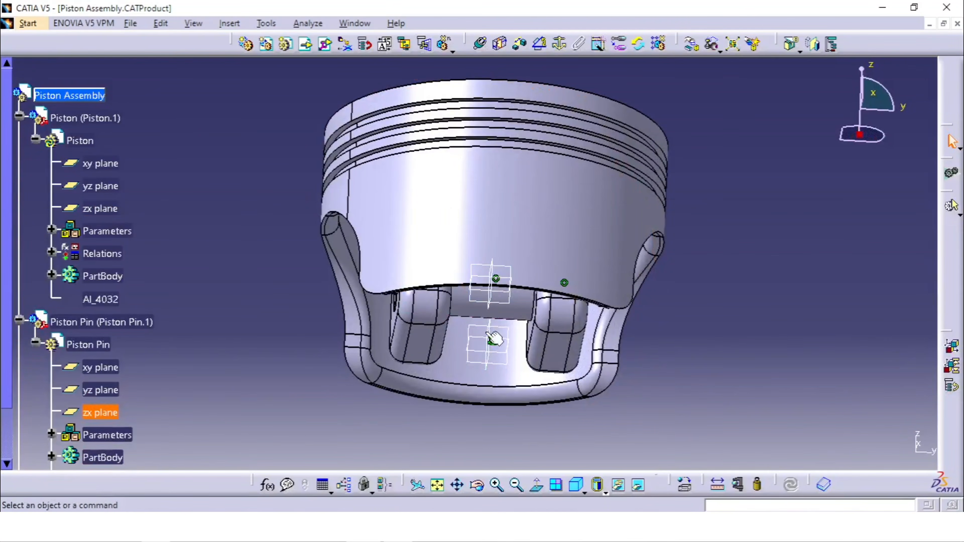
middle_click_drag(427, 302, 269, 232)
middle_click_drag(327, 230, 569, 231)
right_click(476, 194)
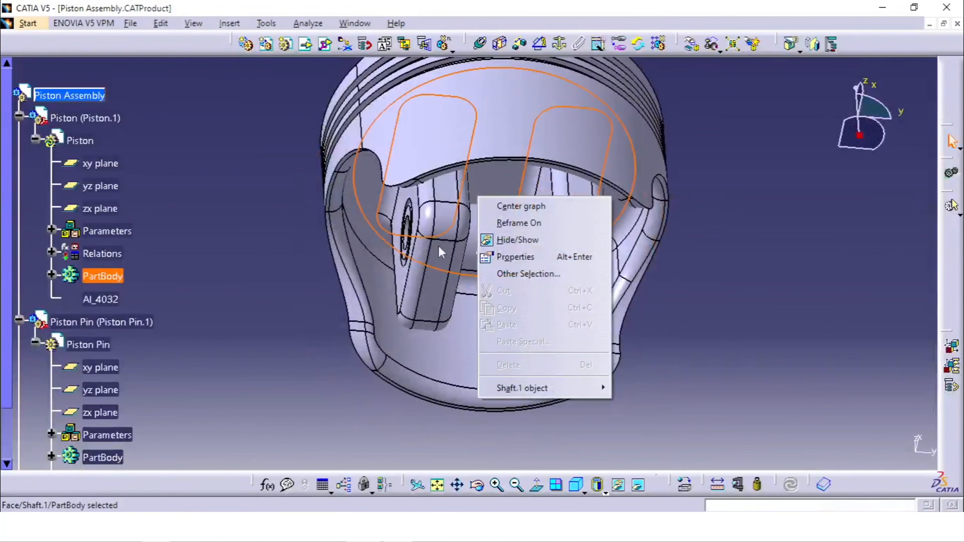
left_click(203, 282)
left_click(18, 116)
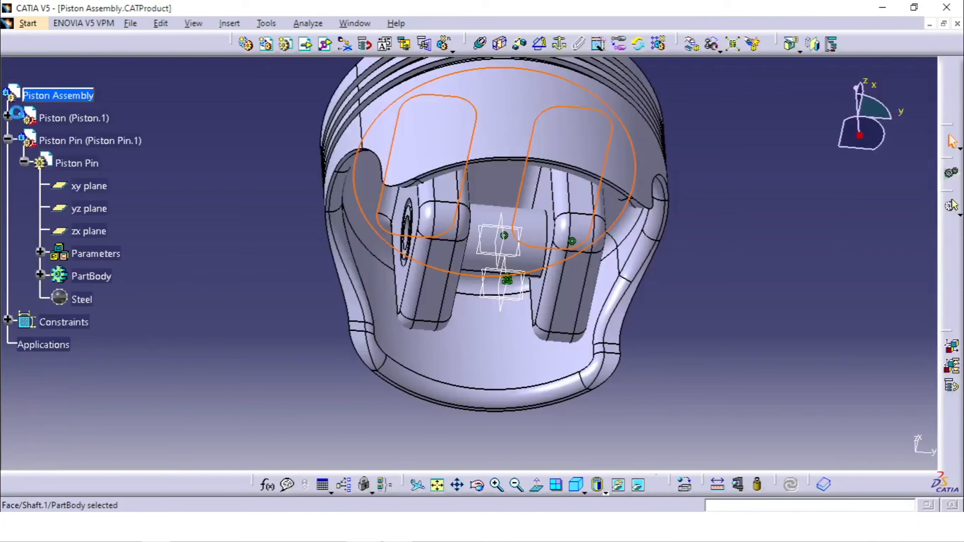
left_click(10, 139)
left_click(13, 165)
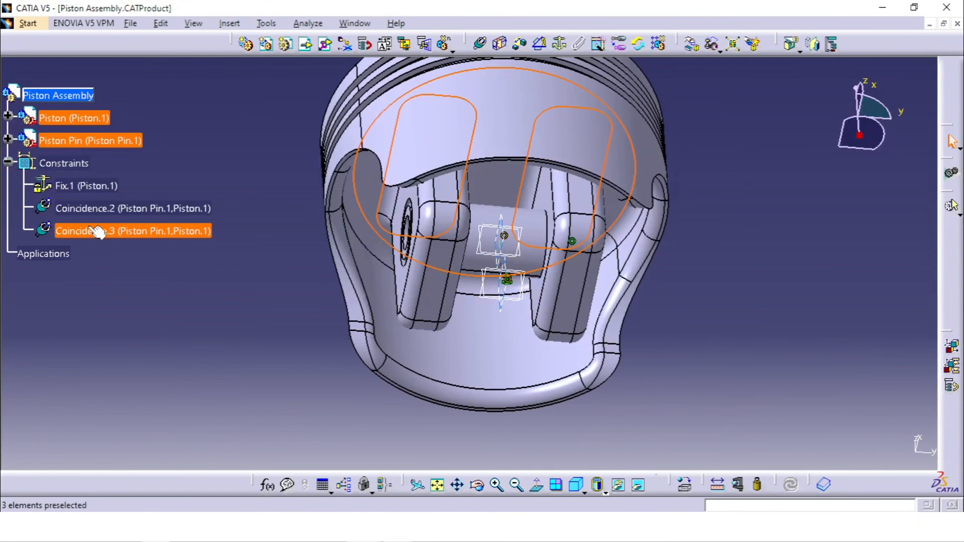
left_click(131, 233)
left_click(185, 283)
- Insert the Connecting Rod and Connecting Rod Cap parts into Piston Assembly as existing components with positioning
middle_click_drag(188, 285, 228, 355)
middle_click_drag(429, 207, 531, 205)
middle_click_drag(455, 202, 416, 273)
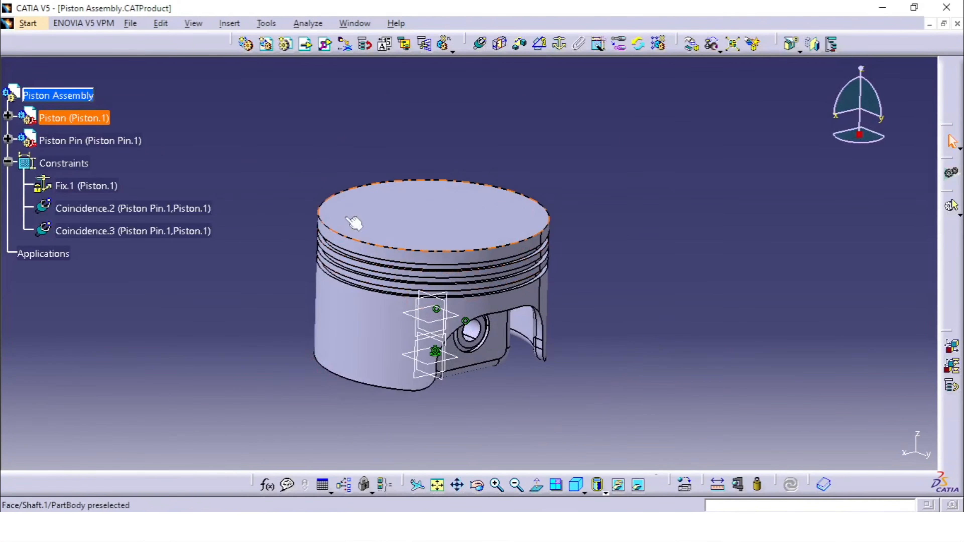
left_click(72, 99)
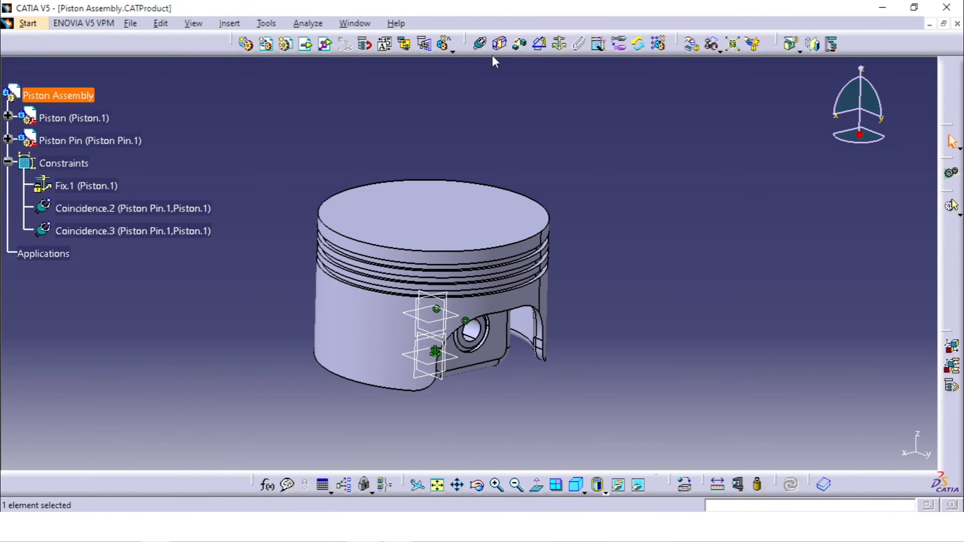
left_click(326, 46)
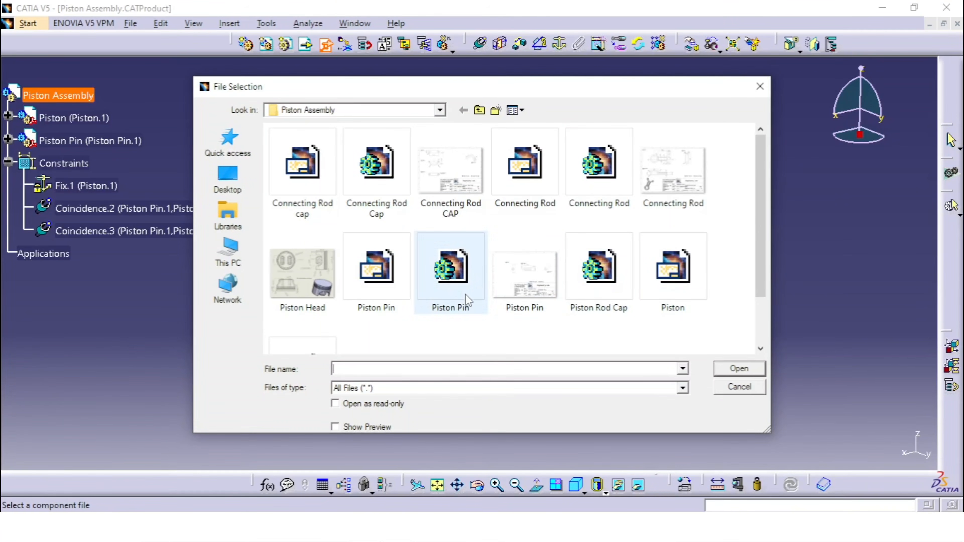
left_click(396, 181)
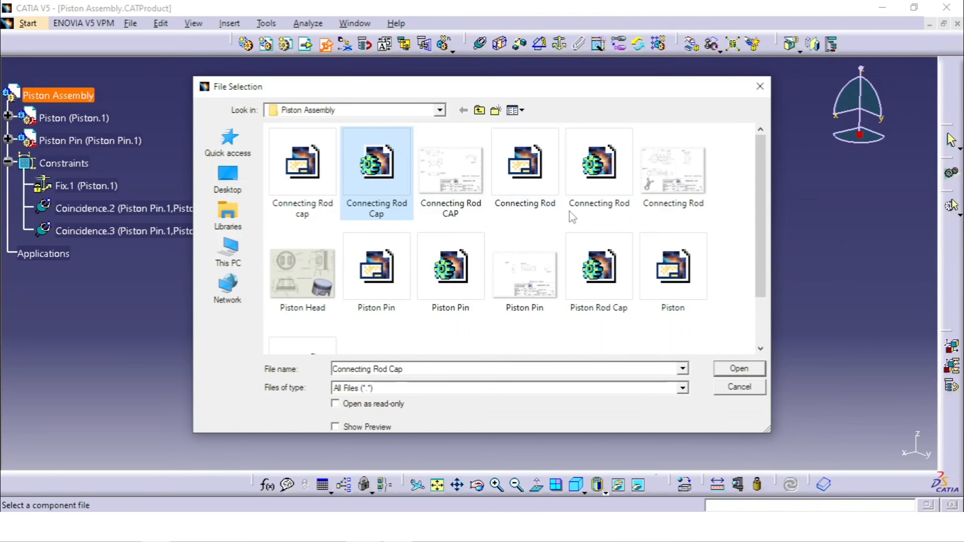
left_click(602, 180, "ctrl")
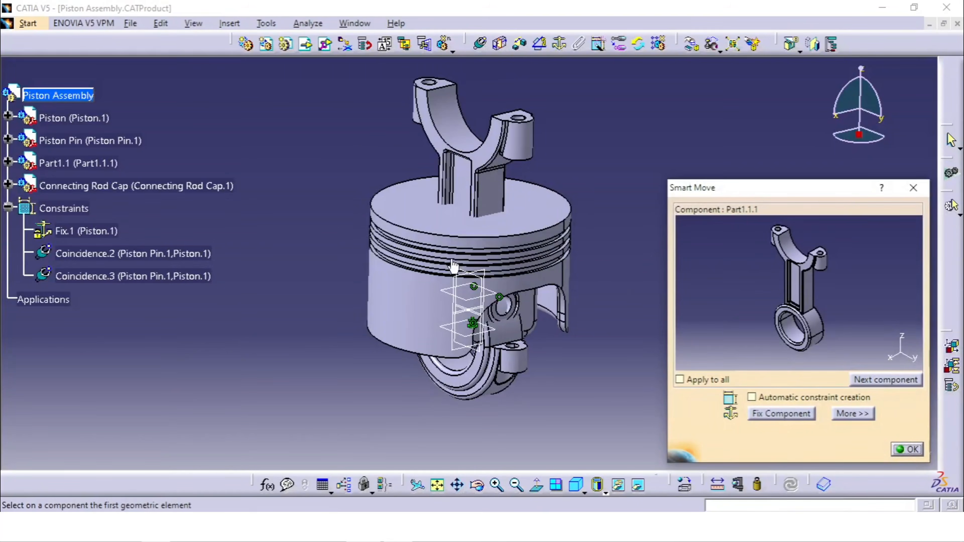
- Snap the axis of the connecting rod's small-end bore onto the Piston Pin's axis with Smart Move and finish positioning
middle_click_drag(452, 260, 488, 311)
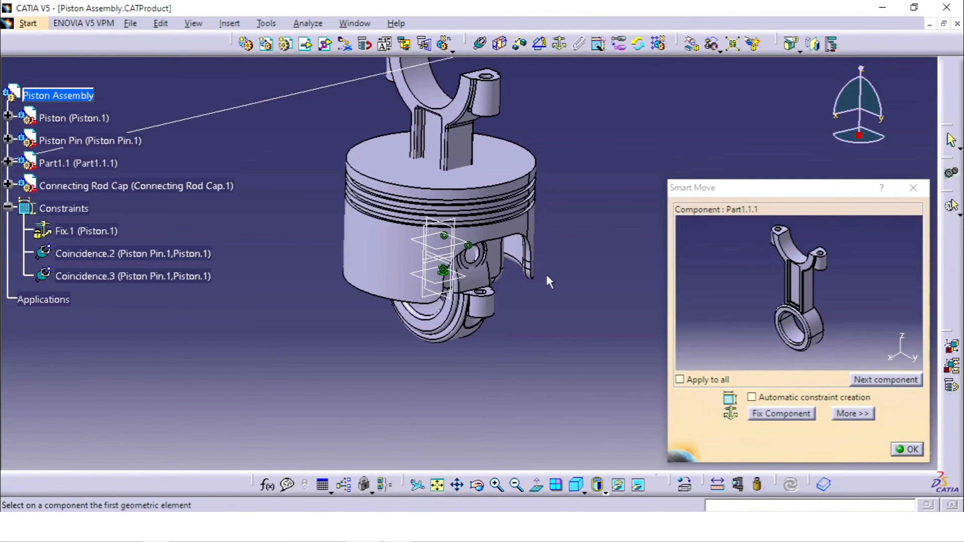
middle_click_drag(422, 329, 516, 137)
middle_click_drag(515, 172, 527, 253)
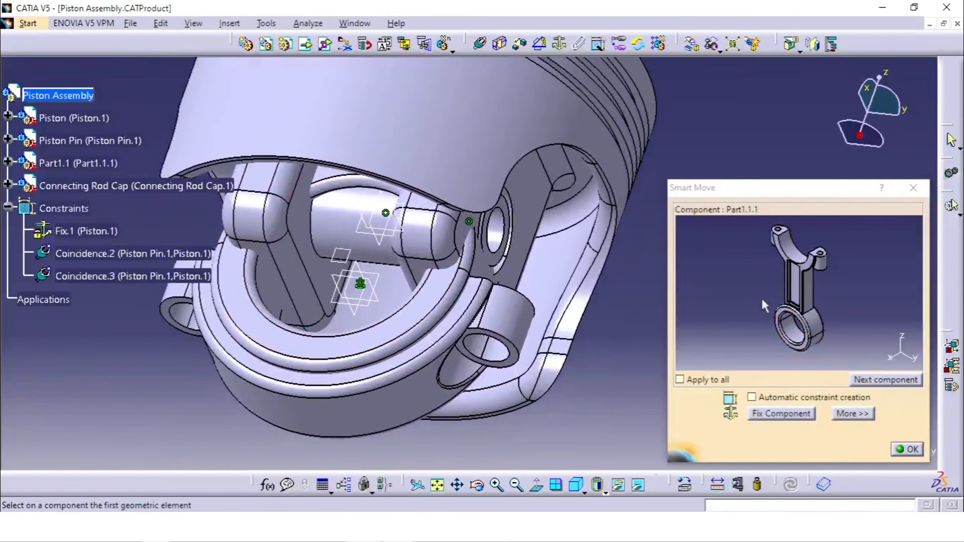
left_click(793, 333)
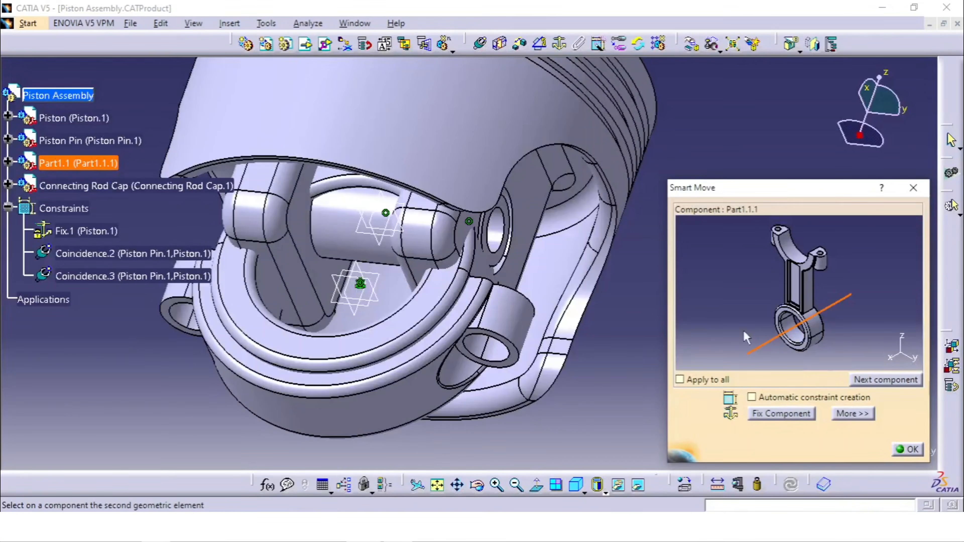
left_click(332, 219)
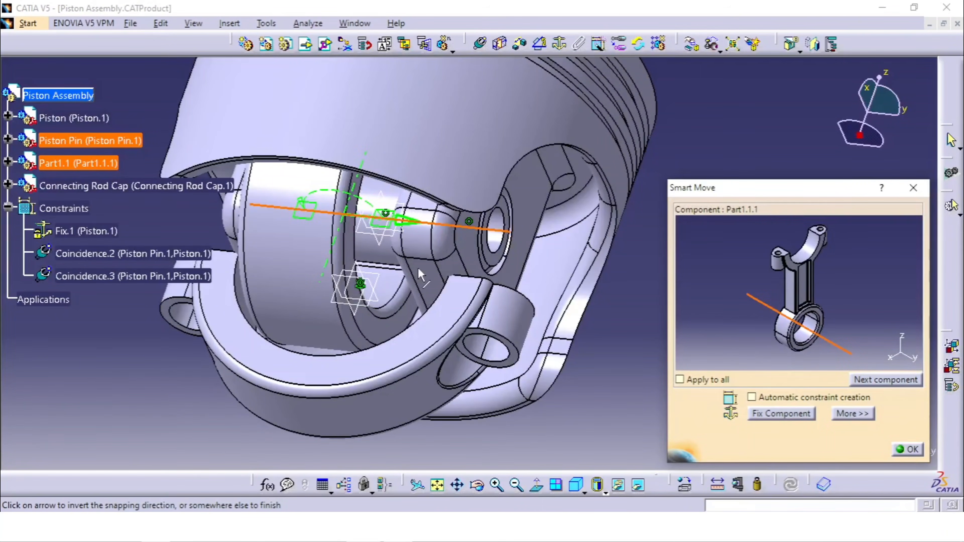
left_click(908, 450)
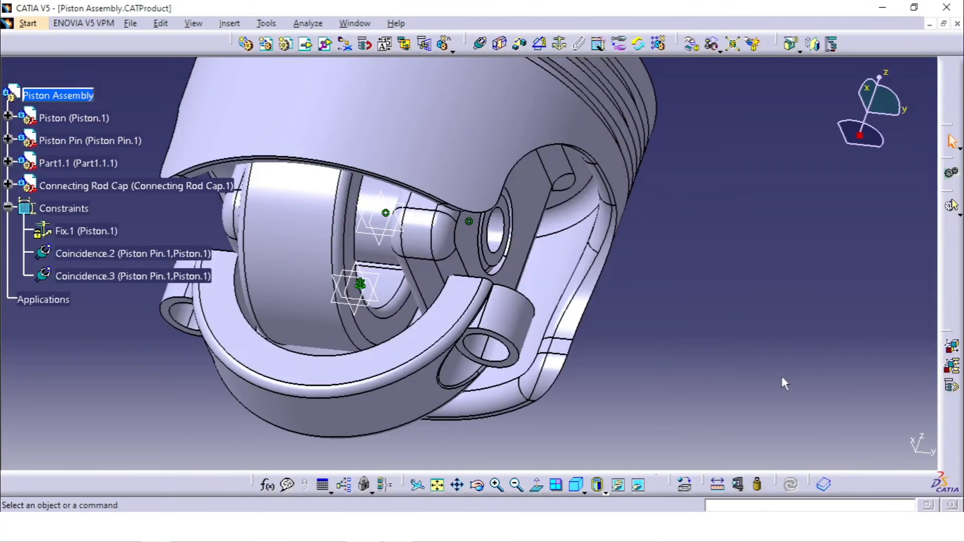
- Undo the connecting rod's snap and the insertion of the rod and cap
middle_click_drag(588, 300, 575, 294, "ctrl")
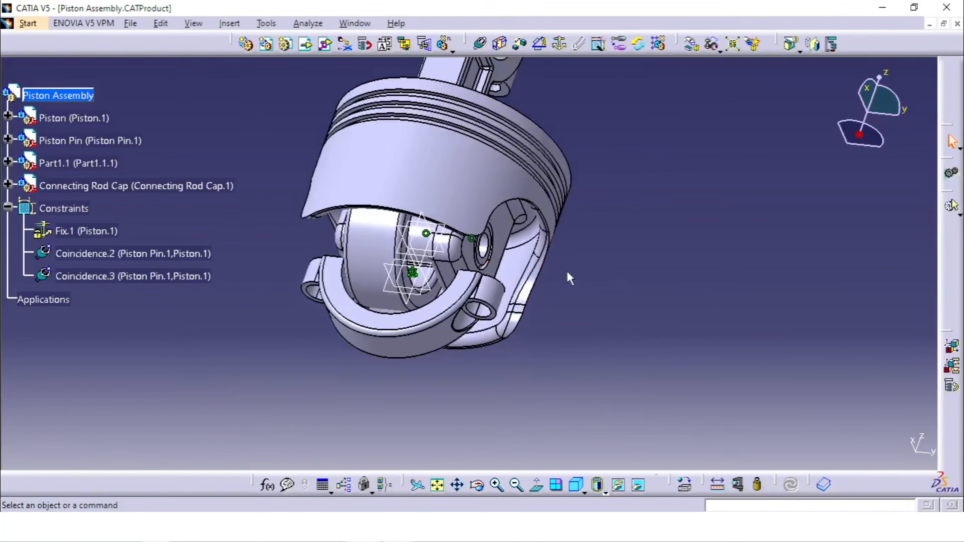
key("ctrl+z")
key("ctrl+z")
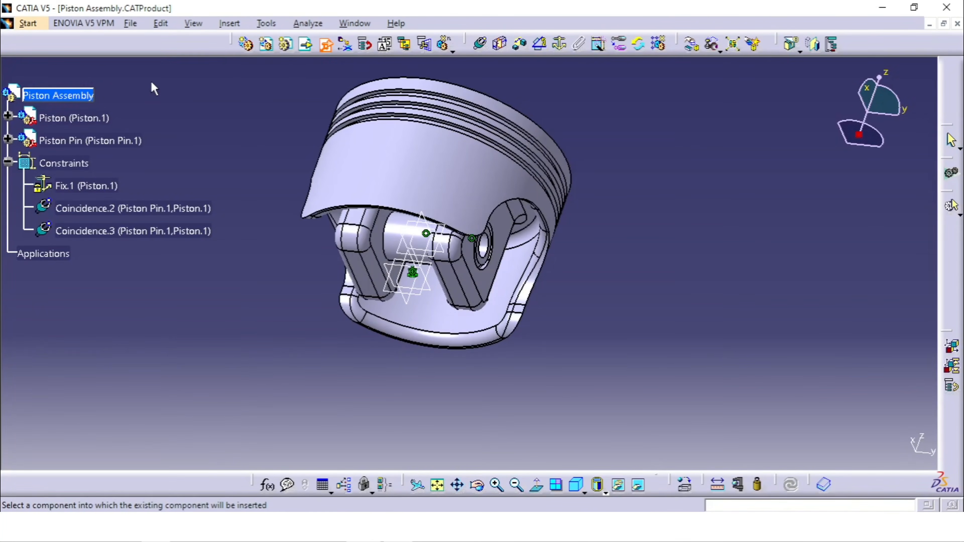
- Insert Connecting Rod.CATPart and Connecting Rod Cap.CATPart together into Piston Assembly with positioning
left_click(89, 96)
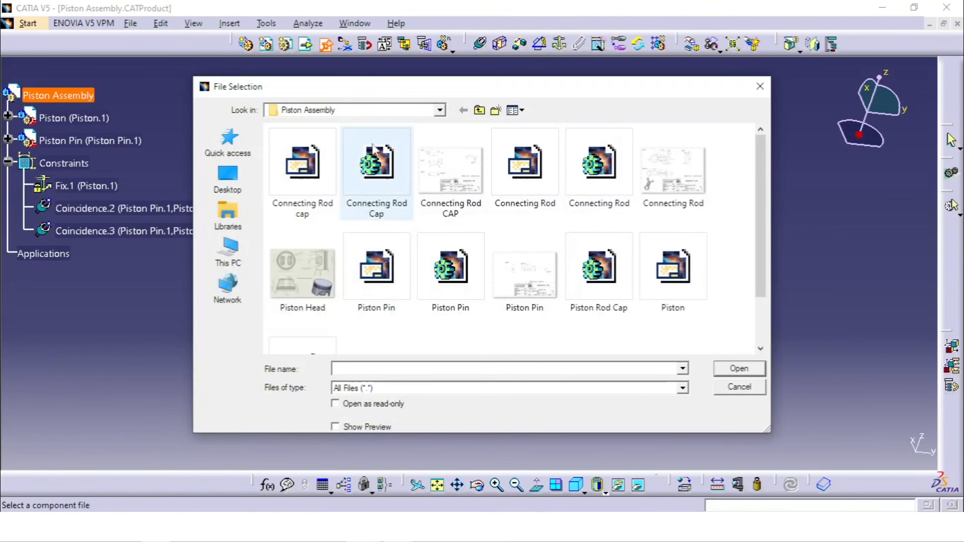
left_click(391, 187)
left_click(608, 188, "ctrl")
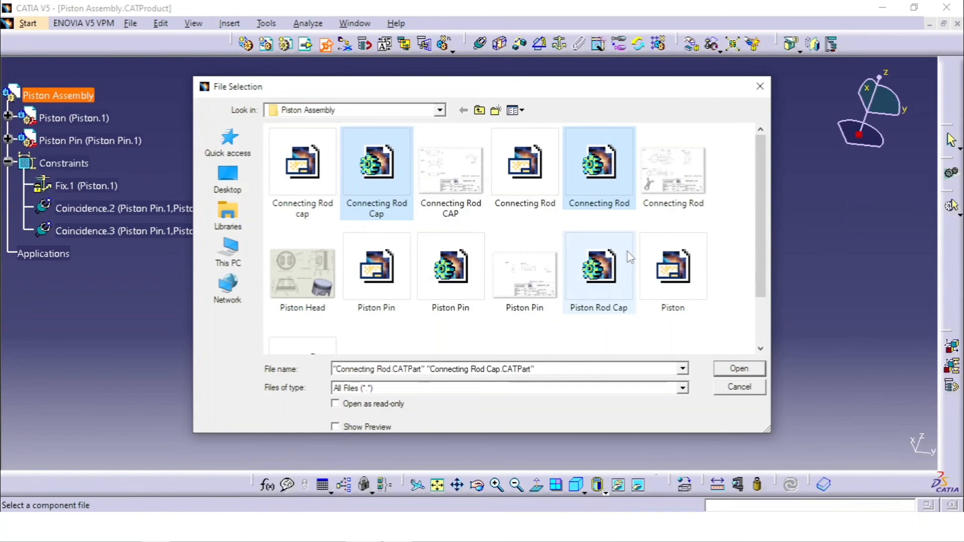
left_click(739, 369)
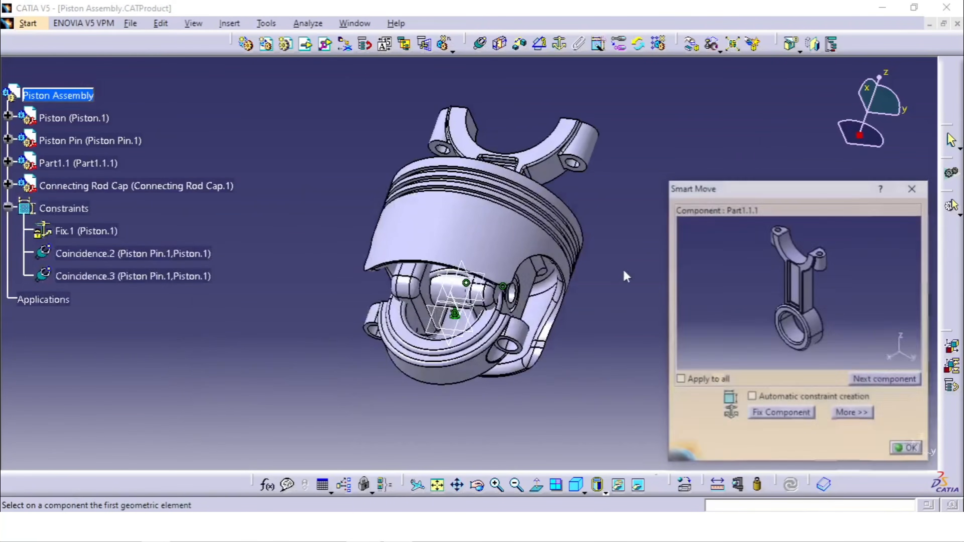
- Snap the connecting rod's small-end bore axis onto the Piston Pin's axis with Smart Move, then switch to the Connecting Rod Cap
middle_click_drag(587, 255, 520, 259)
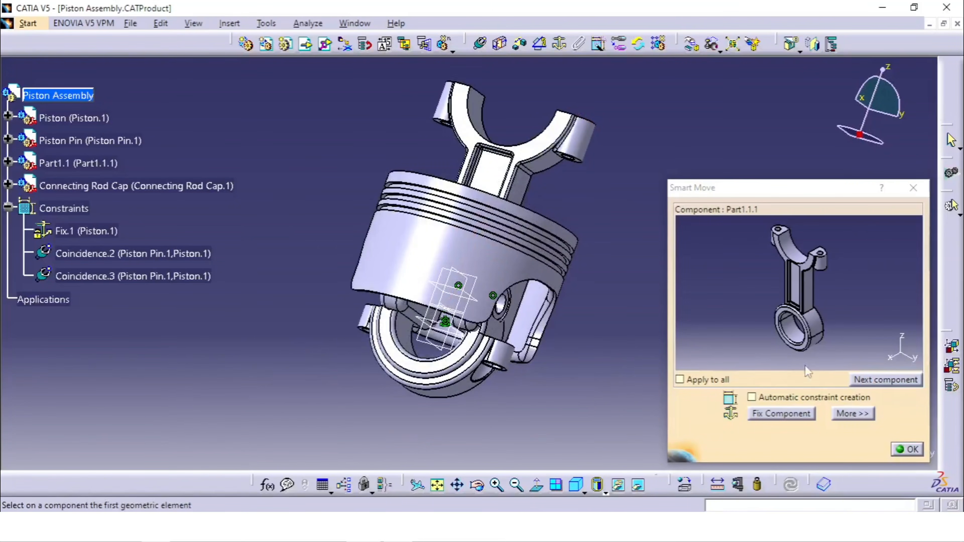
left_click(792, 334)
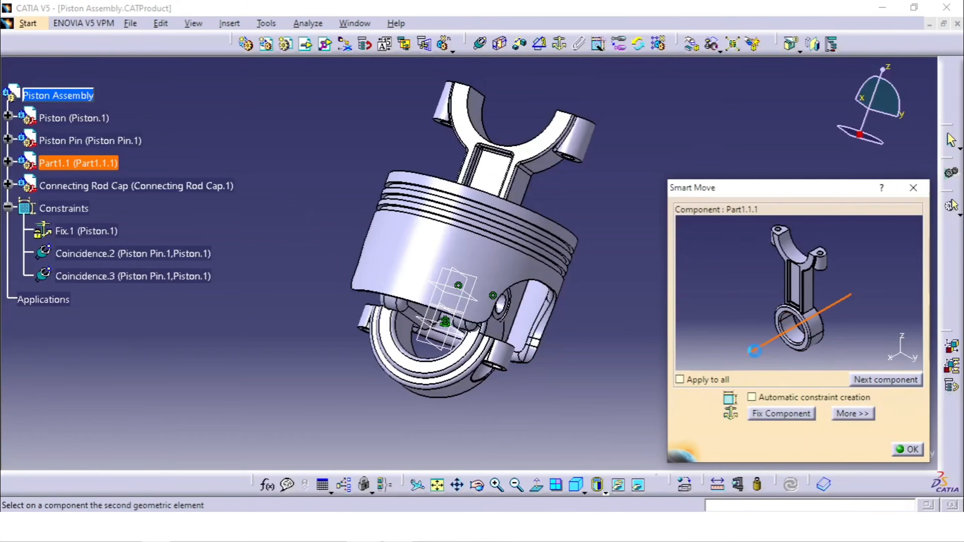
middle_click_drag(502, 308, 490, 220)
middle_click_drag(397, 321, 334, 333)
left_click(353, 304)
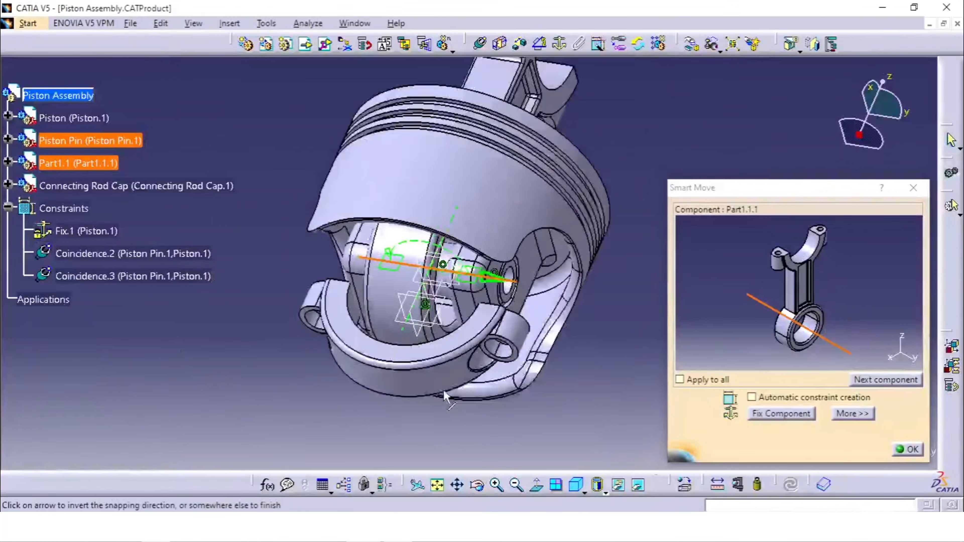
middle_click_drag(446, 175, 432, 251)
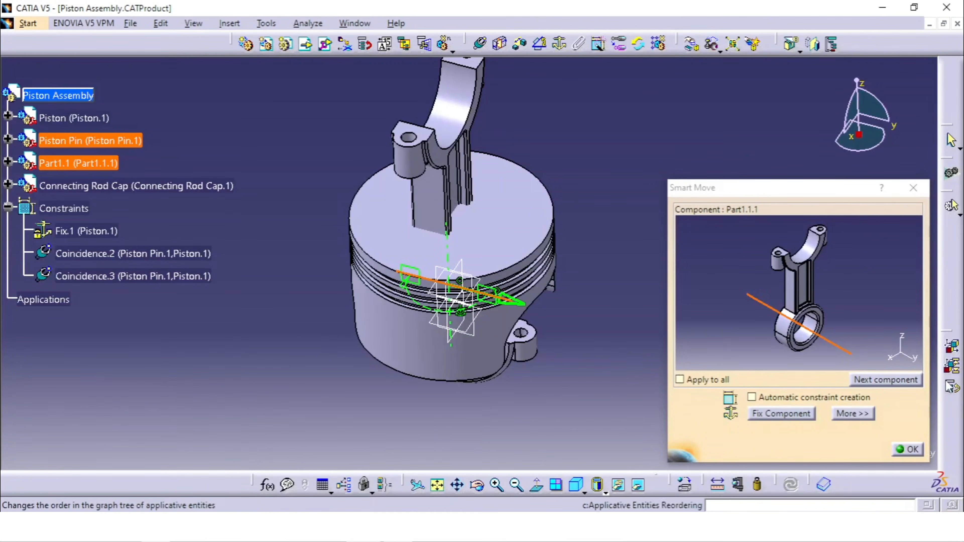
left_click(873, 381)
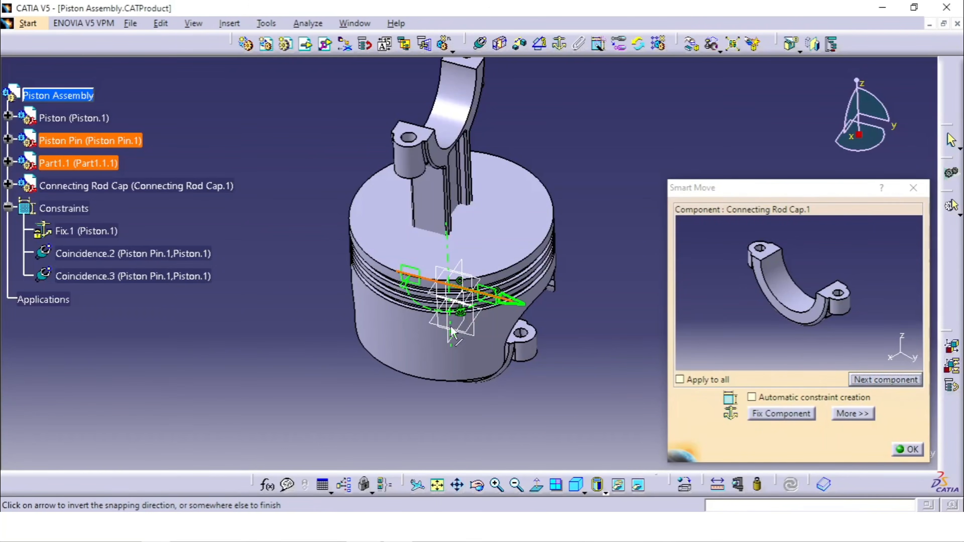
- Snap the Connecting Rod Cap's bore axis onto the connecting rod's big-end bore axis with Smart Move and finish positioning
middle_click_drag(456, 307, 413, 158)
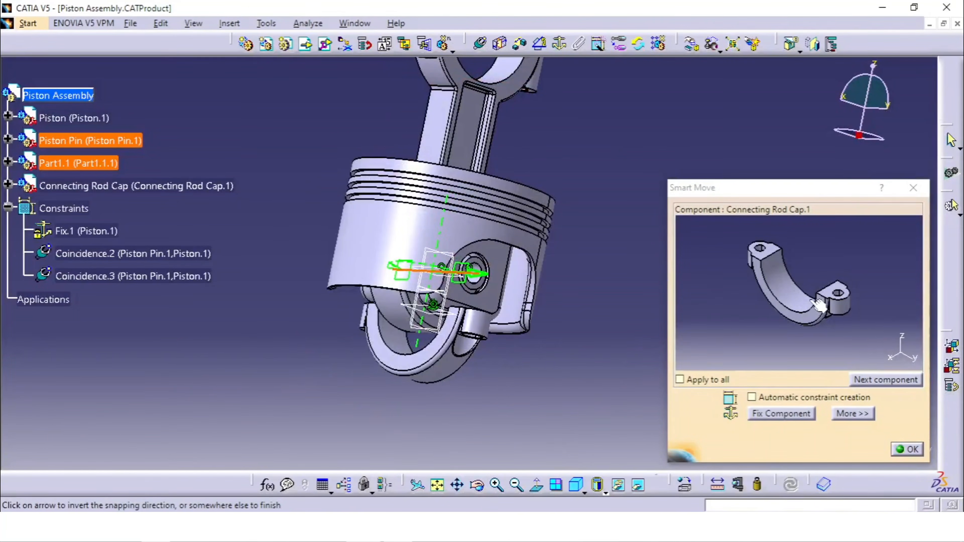
left_click(463, 388)
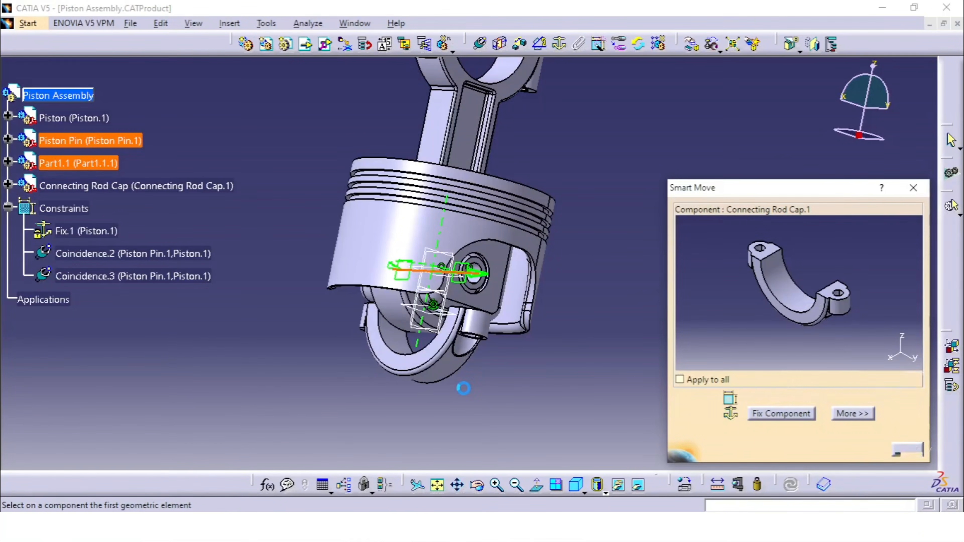
left_click(788, 297)
middle_click_drag(450, 175, 448, 366)
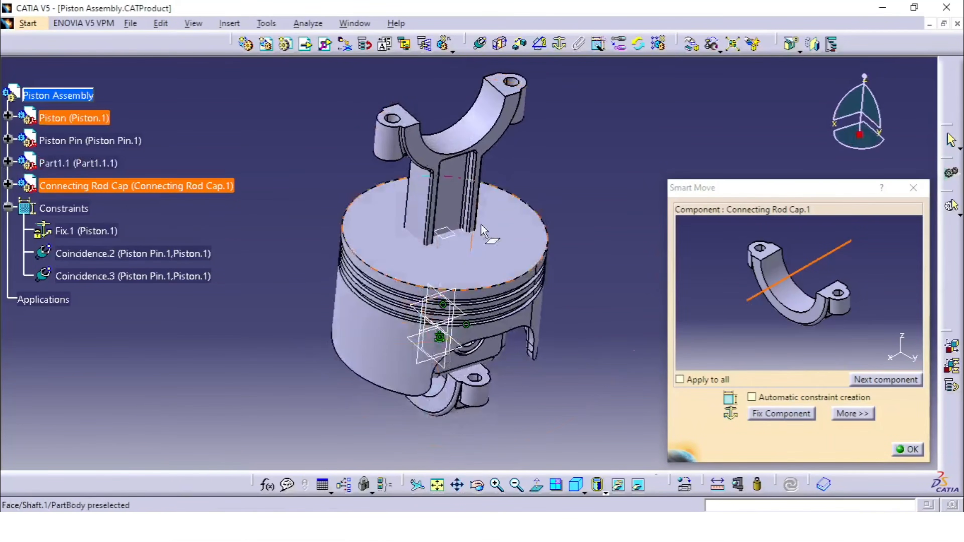
middle_click_drag(481, 228, 475, 342)
left_click(474, 245)
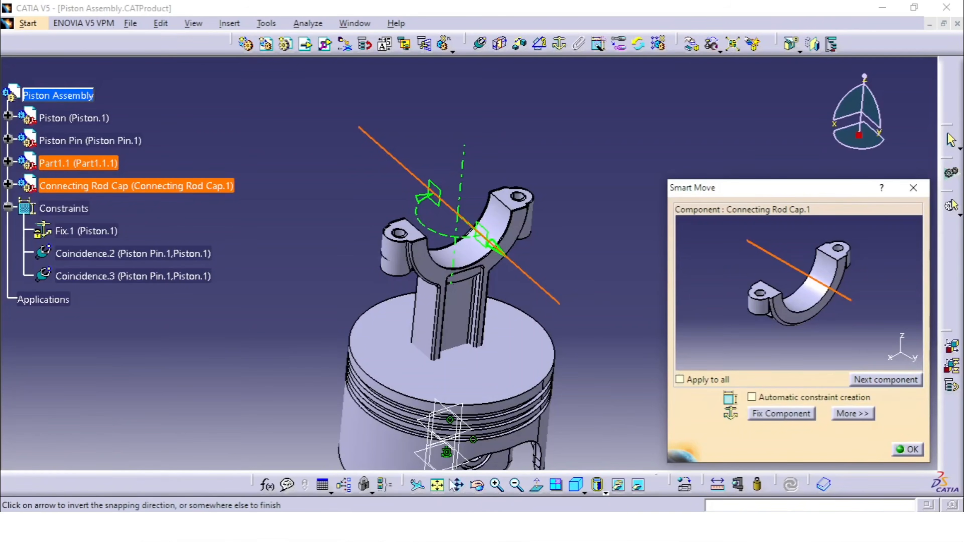
left_click(896, 451)
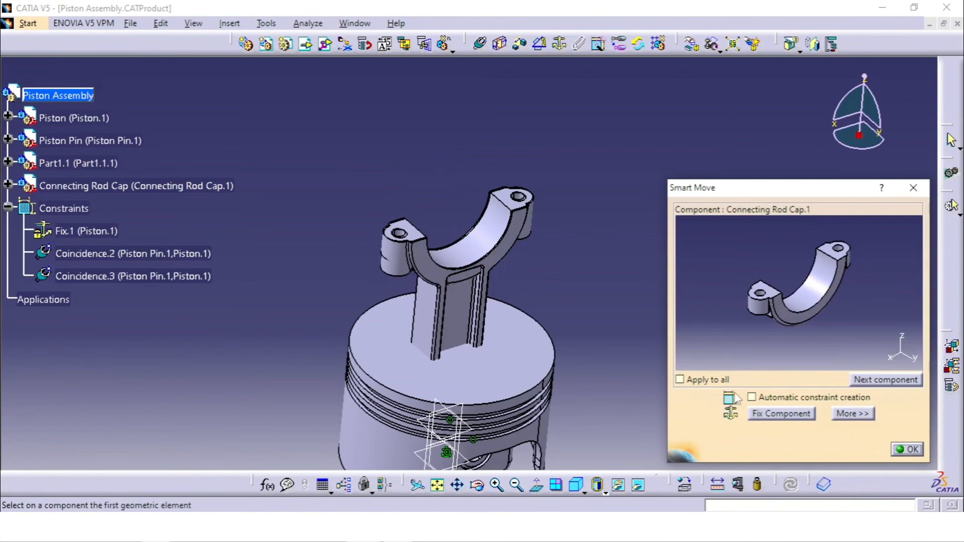
left_click(908, 451)
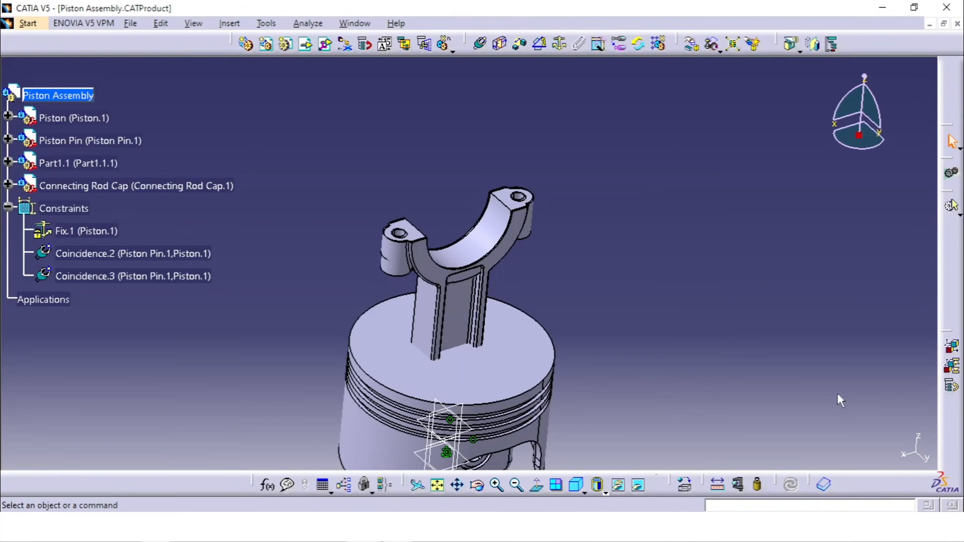
- Rotate the connecting rod and its cap about the Piston Pin's axis with Manipulation, placing the rod below the piston and the cap beside it
middle_click_drag(558, 301, 479, 168)
left_click(558, 302)
middle_click_drag(478, 179, 490, 277)
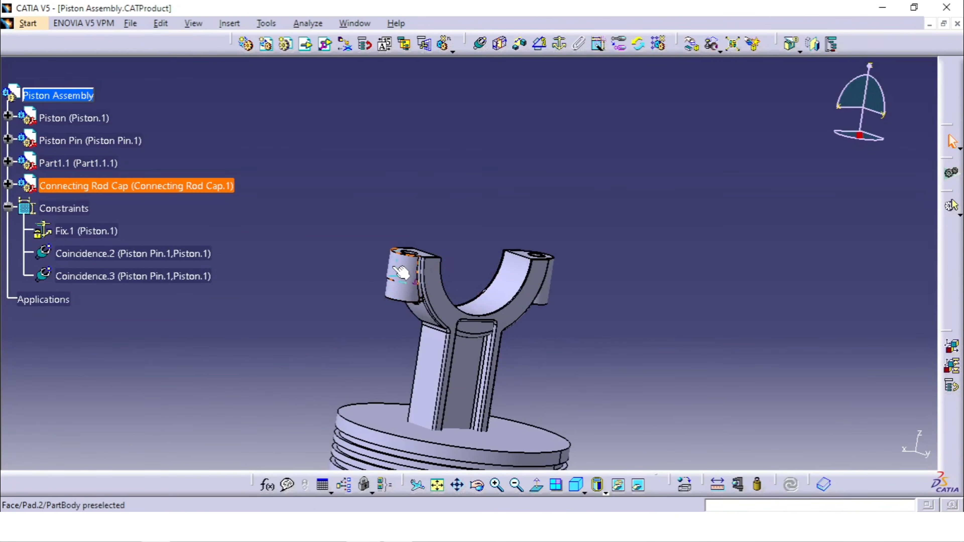
middle_click_drag(547, 380, 558, 212)
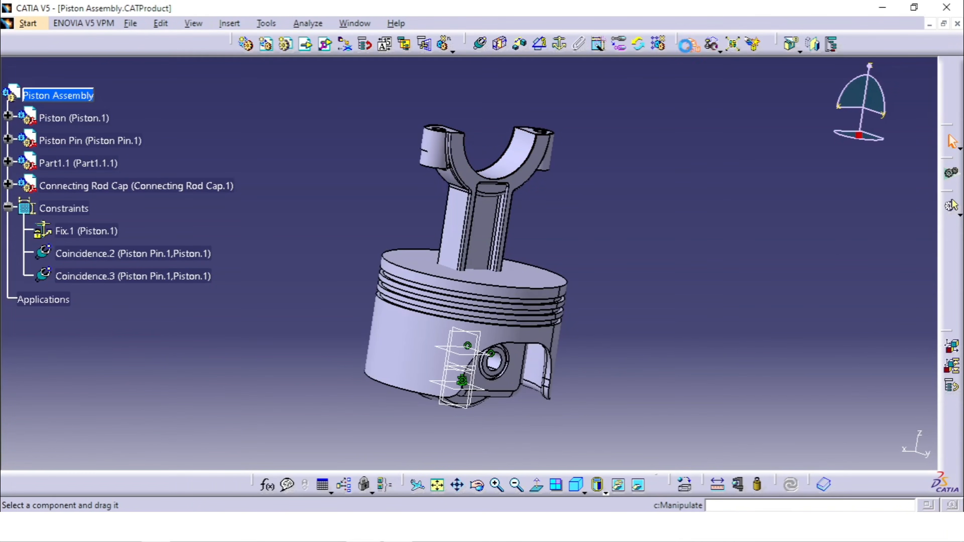
left_click(687, 44)
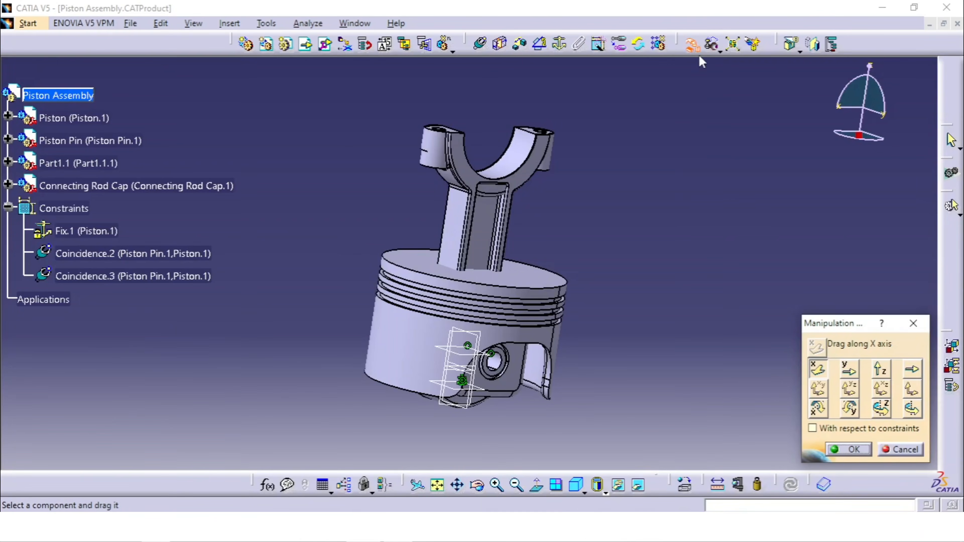
left_click(912, 408)
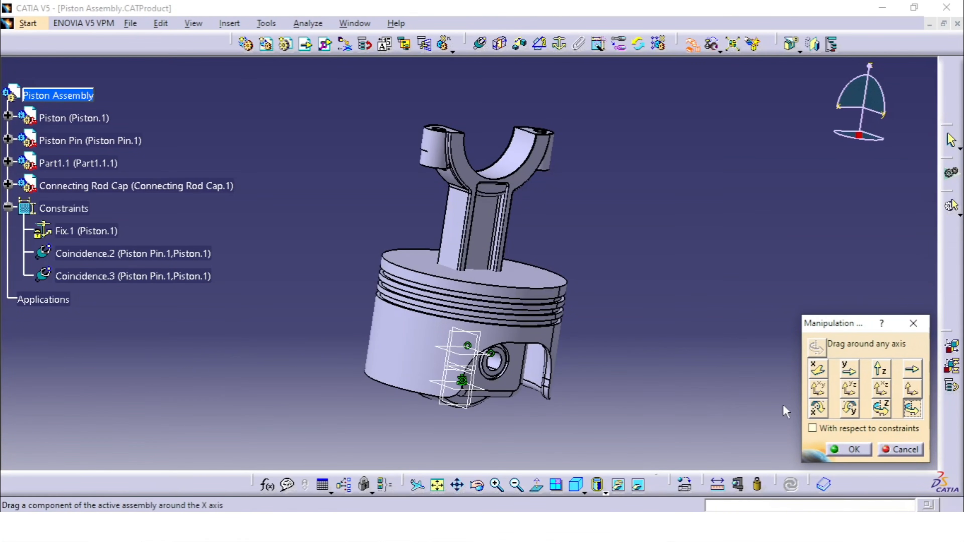
middle_click_drag(557, 328, 638, 129)
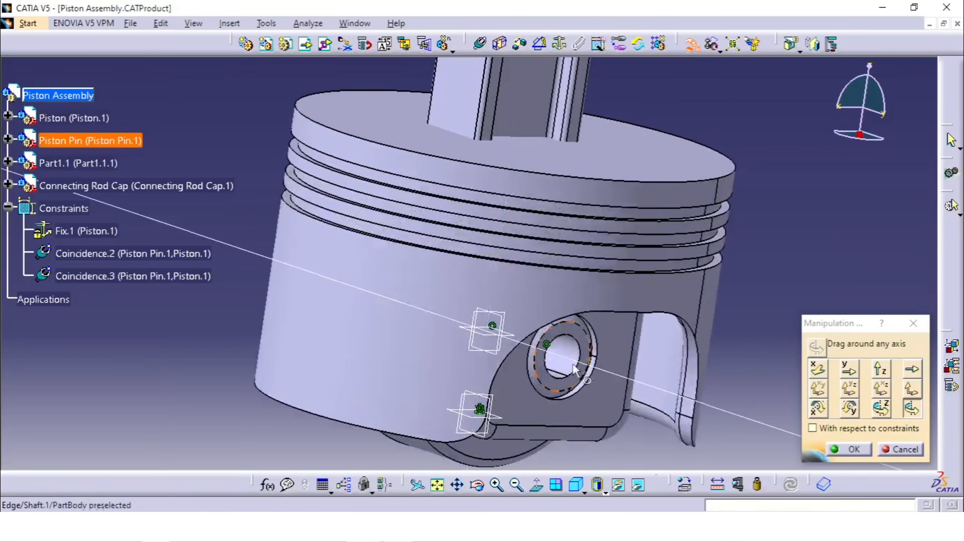
left_click(565, 359)
left_click_drag(514, 100, 327, 354)
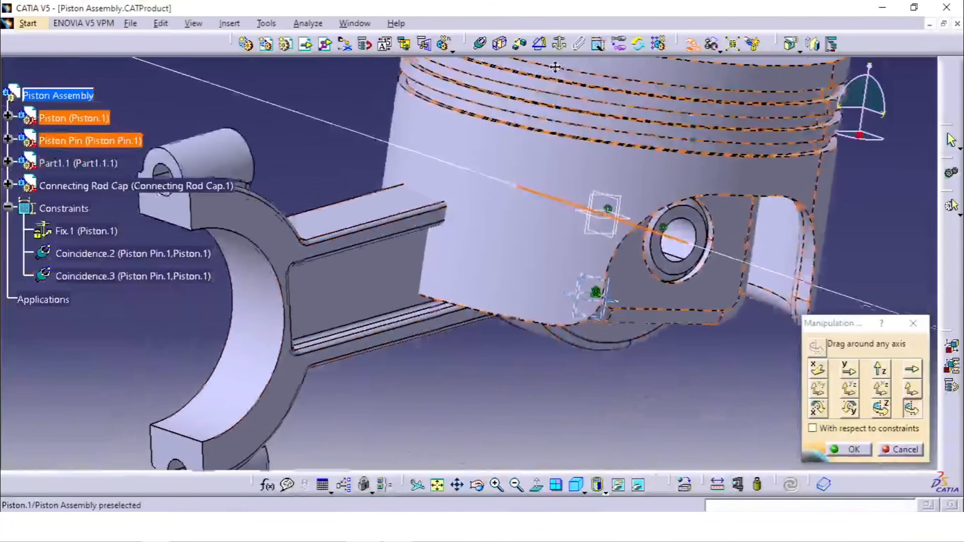
left_click_drag(322, 183, 476, 458)
middle_click_drag(607, 221, 607, 322)
middle_click_drag(616, 239, 616, 279)
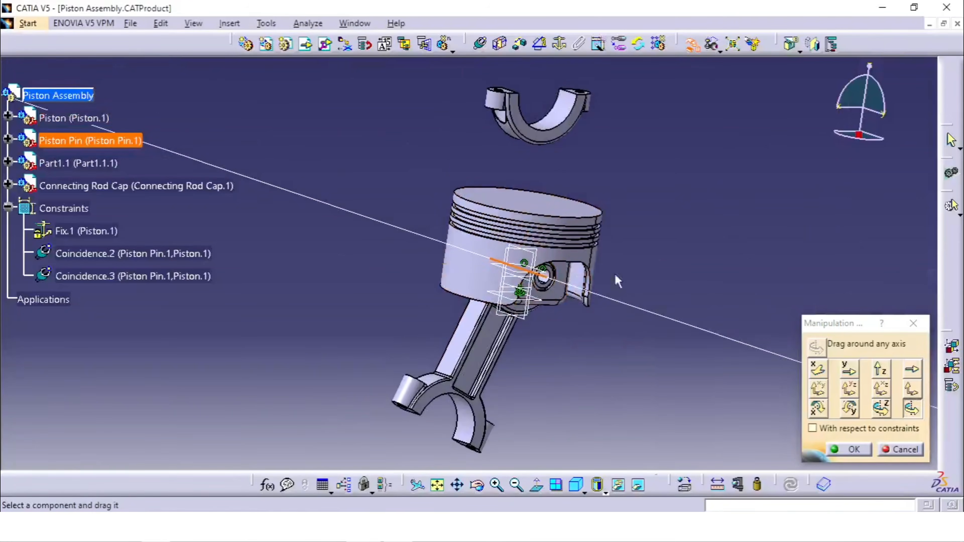
left_click_drag(547, 137, 317, 320)
left_click(853, 451)
- Set Part1.1's part number to Connecting Rod and its instance name to Connecting Rod.1 in its properties
middle_click_drag(691, 239, 691, 262)
middle_click_drag(570, 287, 559, 370)
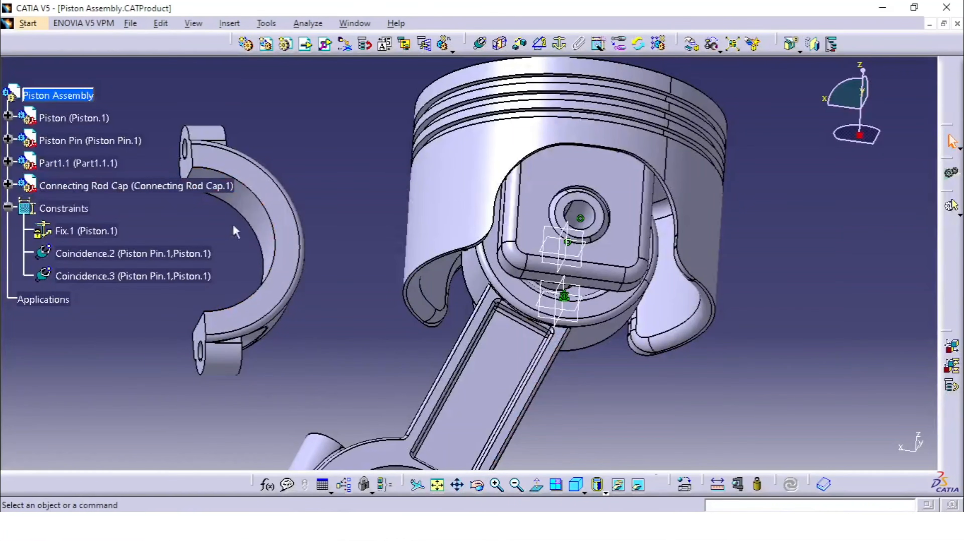
right_click(110, 163)
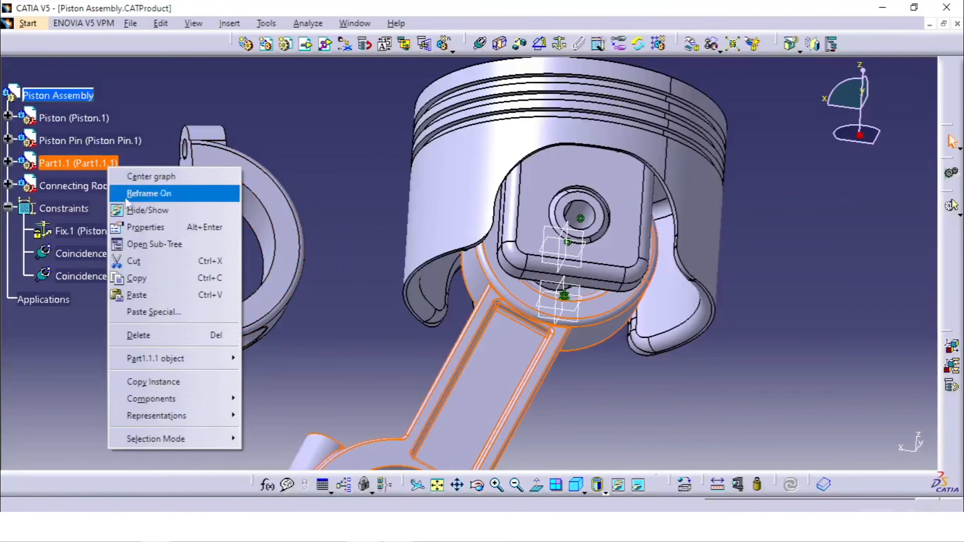
left_click(159, 228)
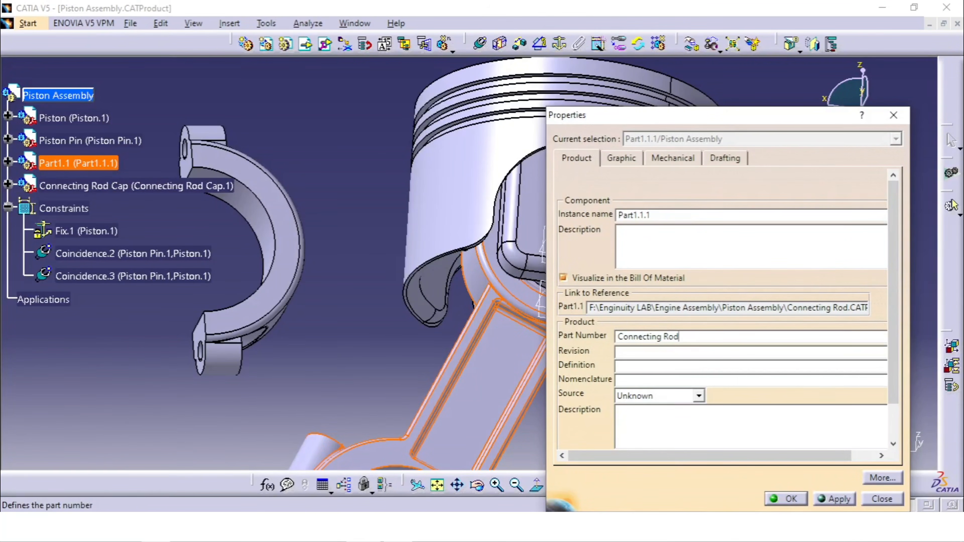
left_click(846, 498)
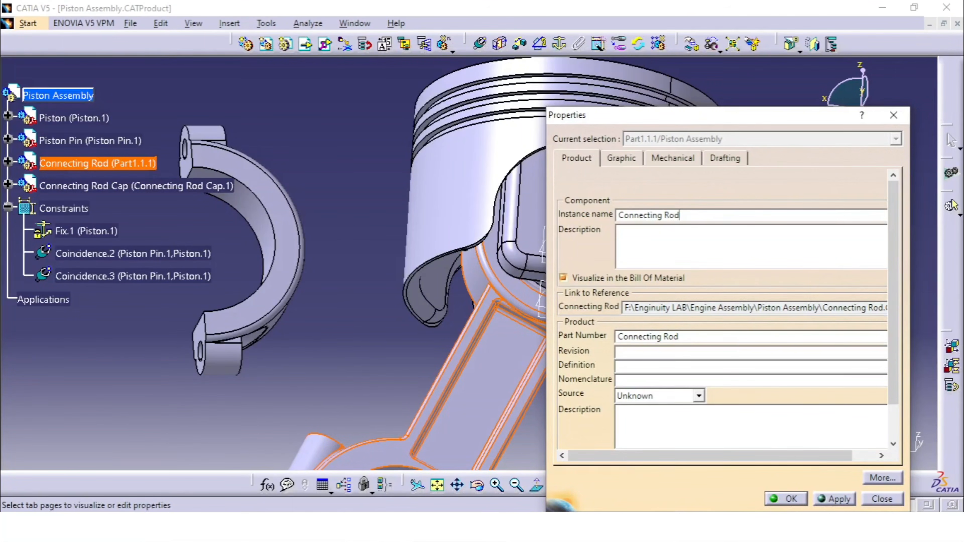
key("Return")
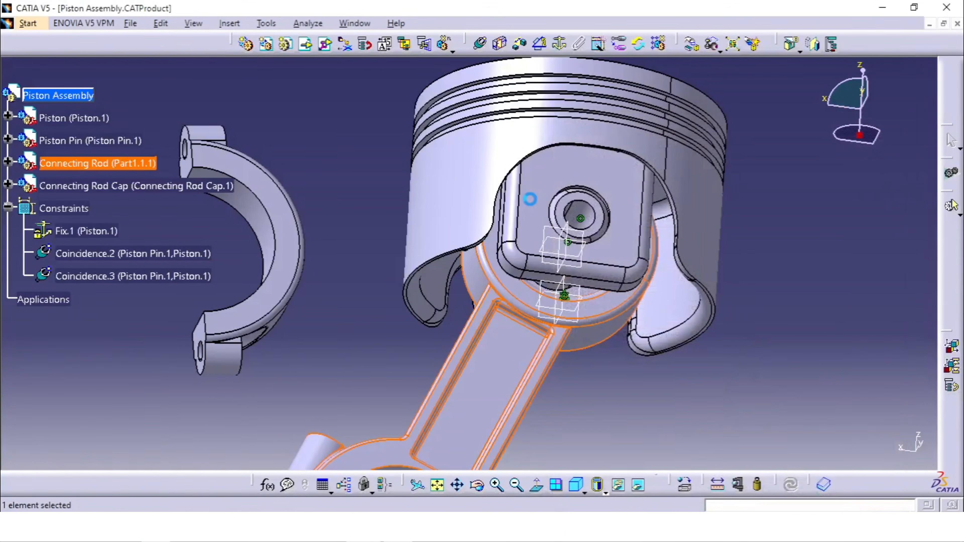
- Show the Connecting Rod's hidden xy, yz and zx planes
middle_click_drag(823, 228, 812, 323)
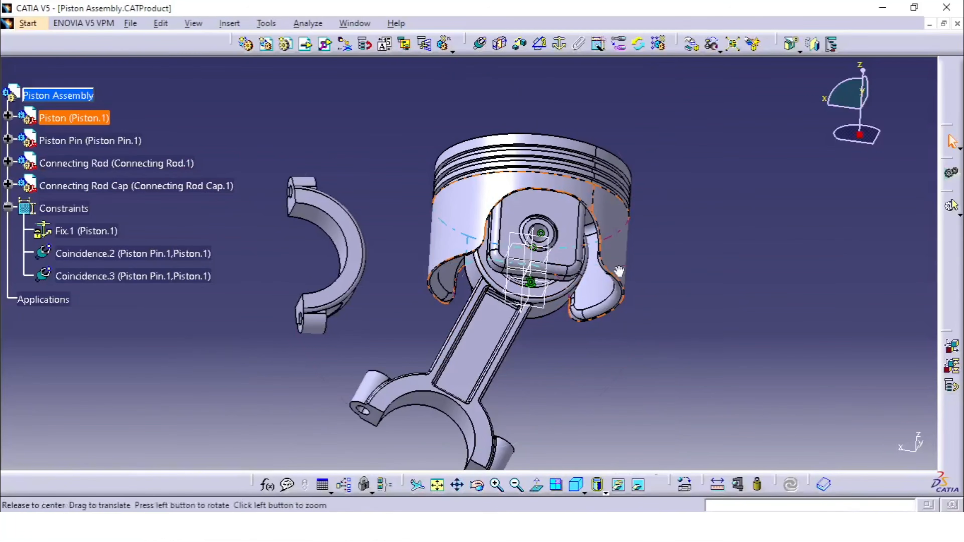
middle_click_drag(620, 275, 469, 182)
middle_click_drag(479, 224, 488, 271)
middle_click_drag(597, 328, 470, 280)
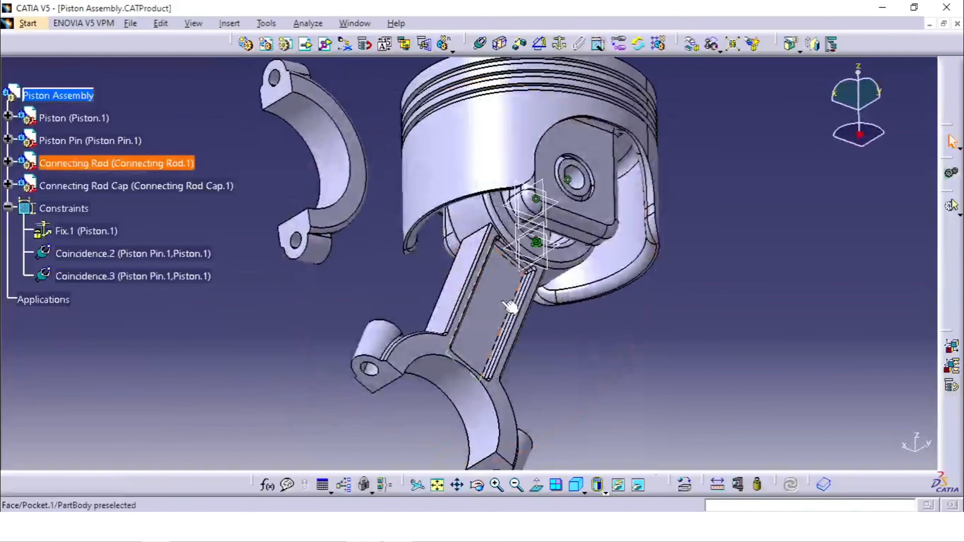
left_click(9, 162)
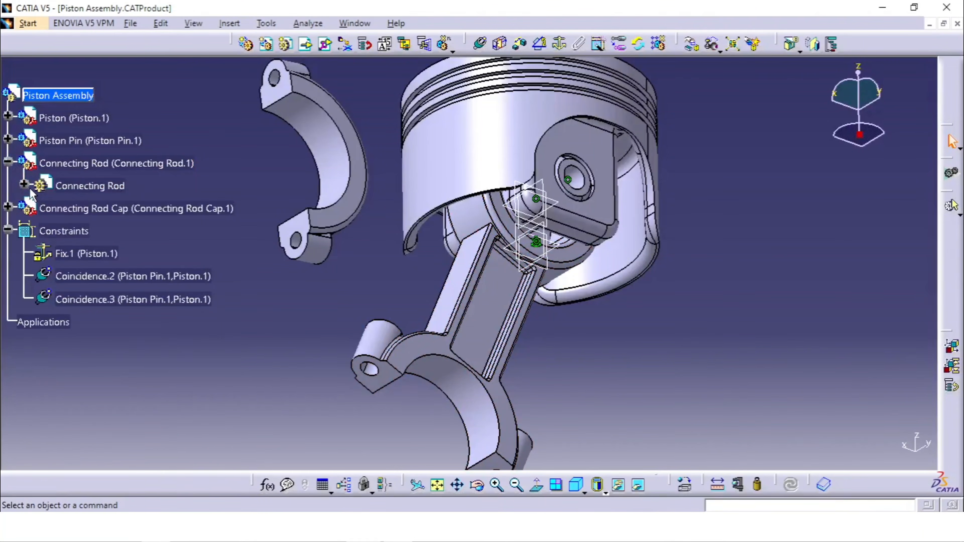
left_click(24, 185)
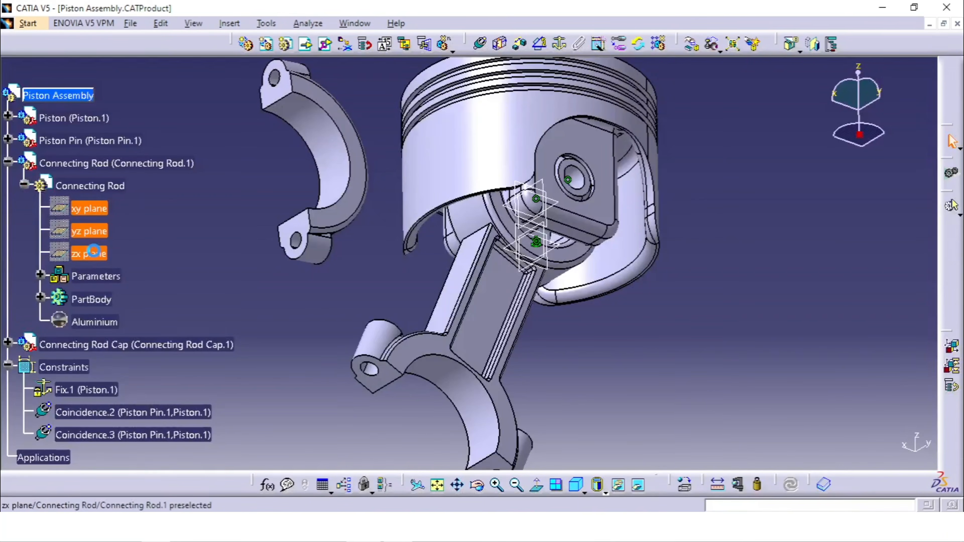
right_click(94, 252)
left_click(152, 298)
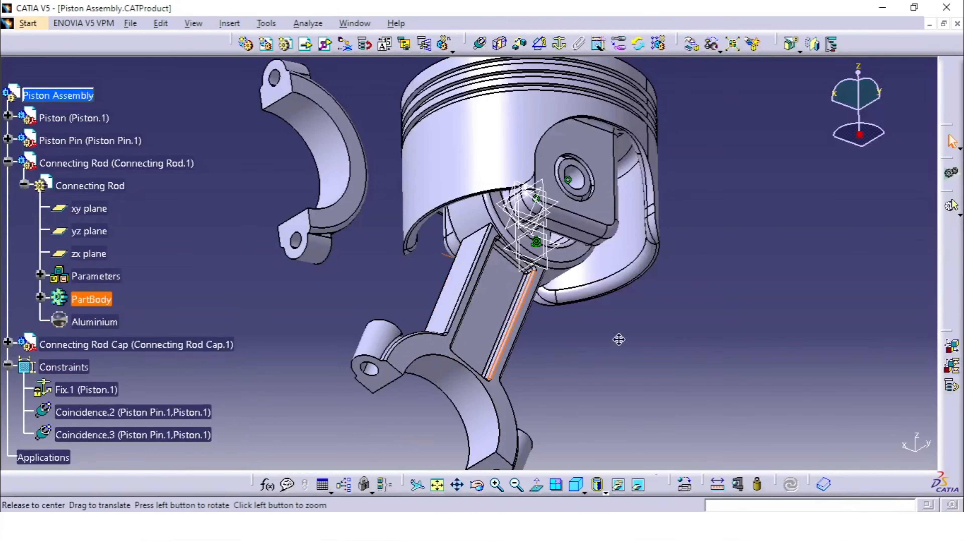
- Hide the Piston's xy, yz and zx planes
middle_click_drag(618, 339, 551, 387)
middle_click_drag(454, 276, 480, 291)
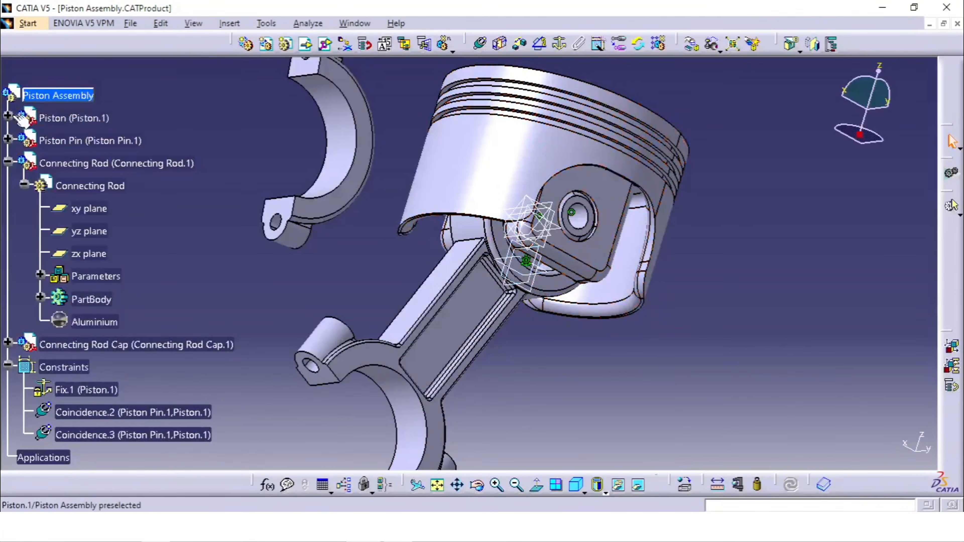
left_click(8, 116)
right_click(112, 215)
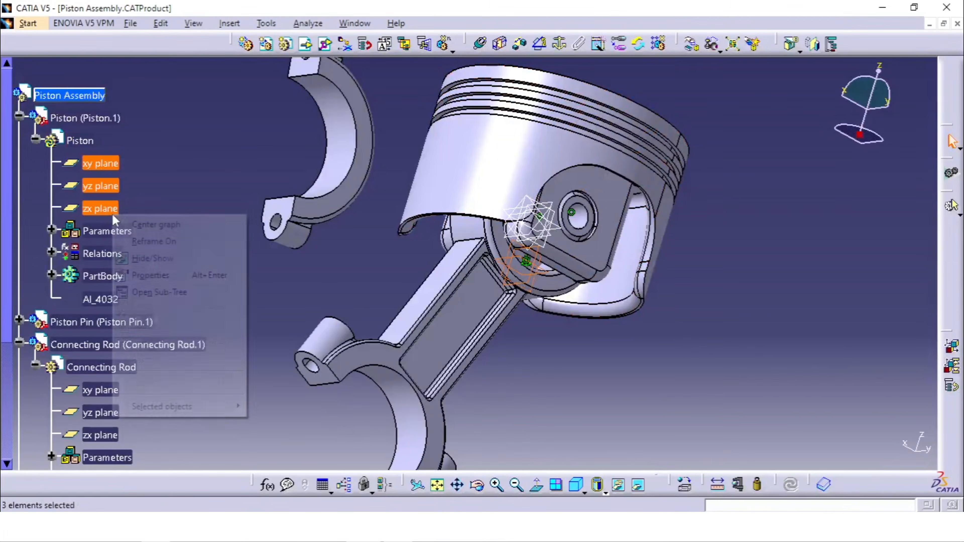
left_click(156, 258)
middle_click_drag(445, 281, 501, 88)
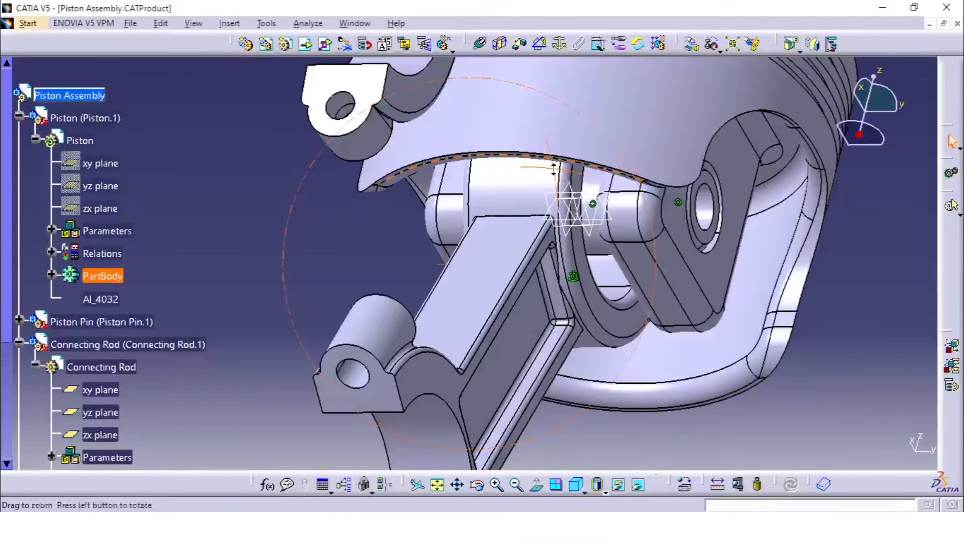
left_click(479, 45)
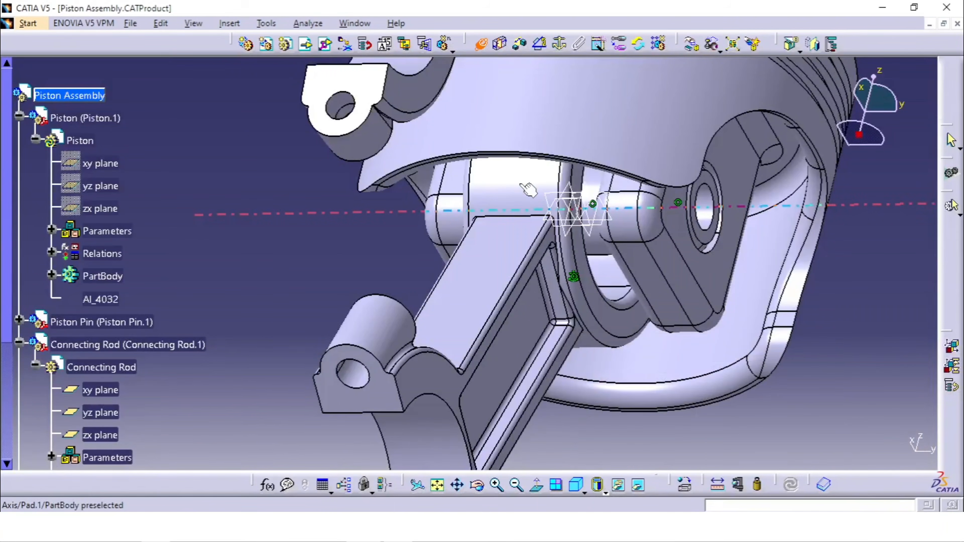
middle_click_drag(528, 189, 495, 175)
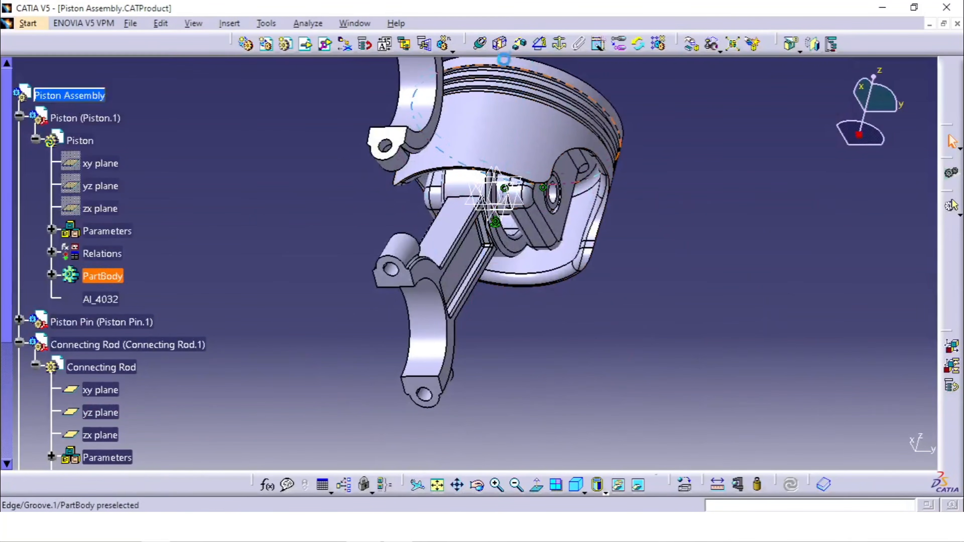
- Move the connecting rod down along the Z axis with Manipulation until its small end is clear of the piston
left_click(692, 45)
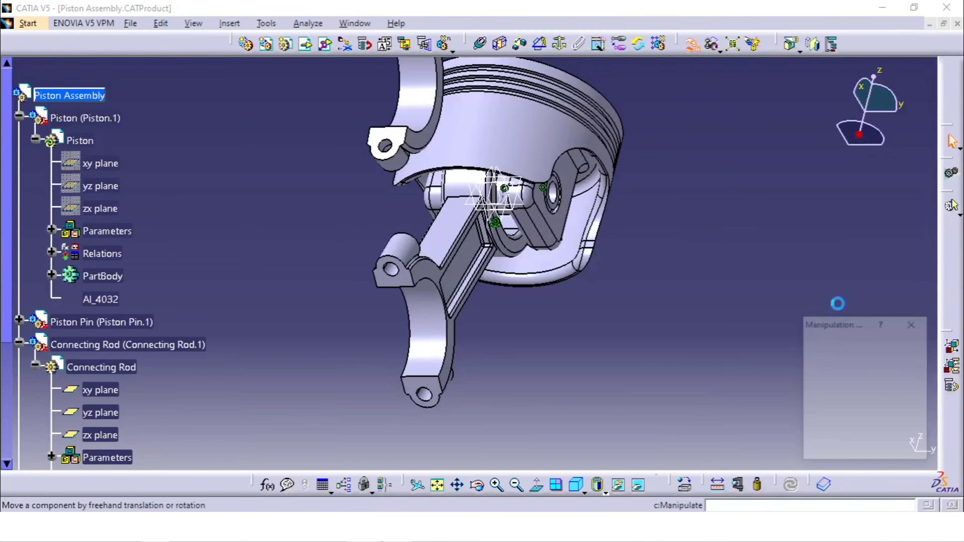
left_click(881, 369)
left_click_drag(429, 288, 271, 412)
left_click(855, 447)
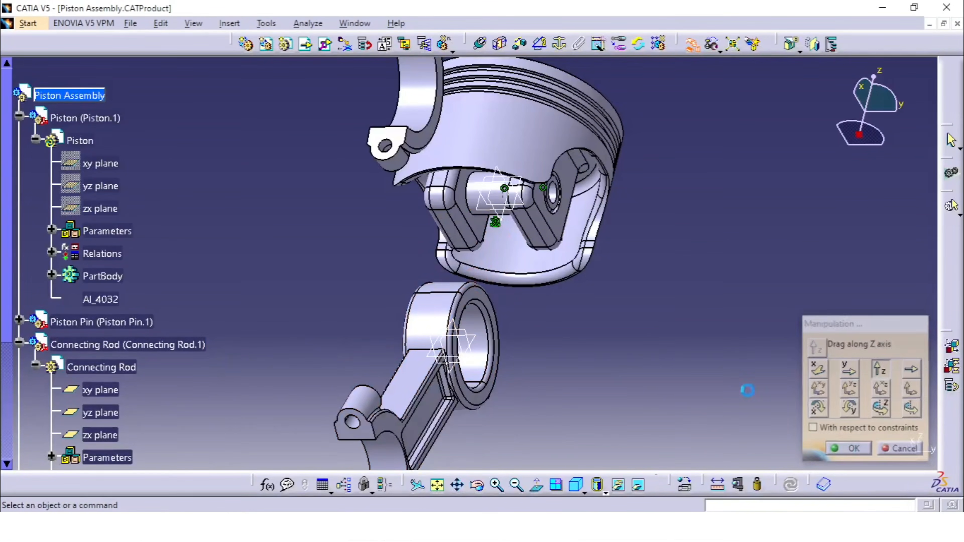
- Add a coincidence constraint between the connecting rod's small-end bore axis and the Piston Pin's axis
middle_click_drag(663, 319, 703, 263)
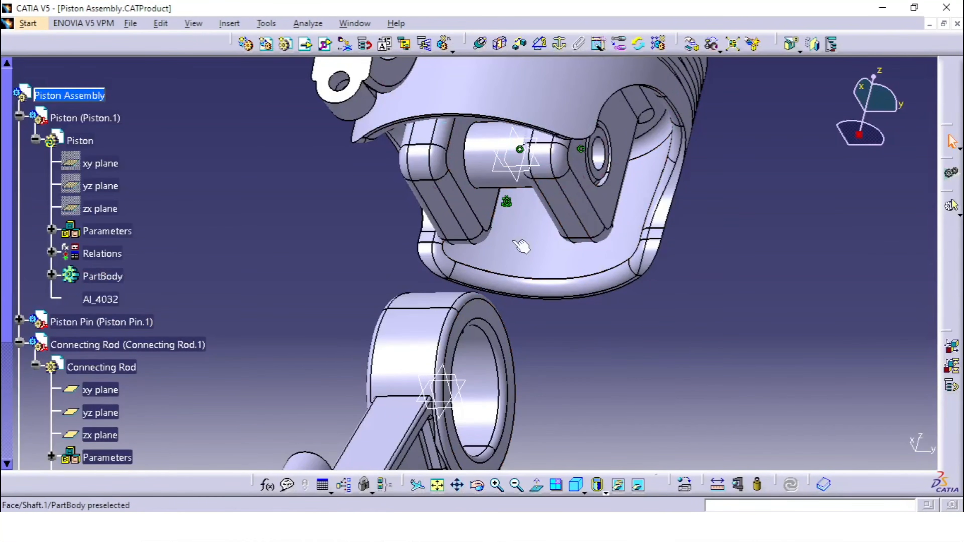
left_click(481, 45)
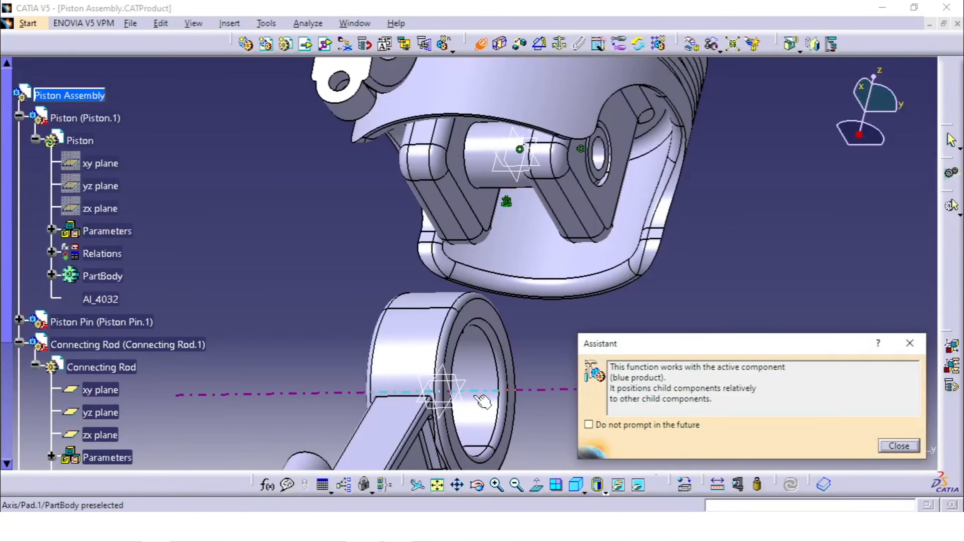
middle_click_drag(482, 399, 480, 283)
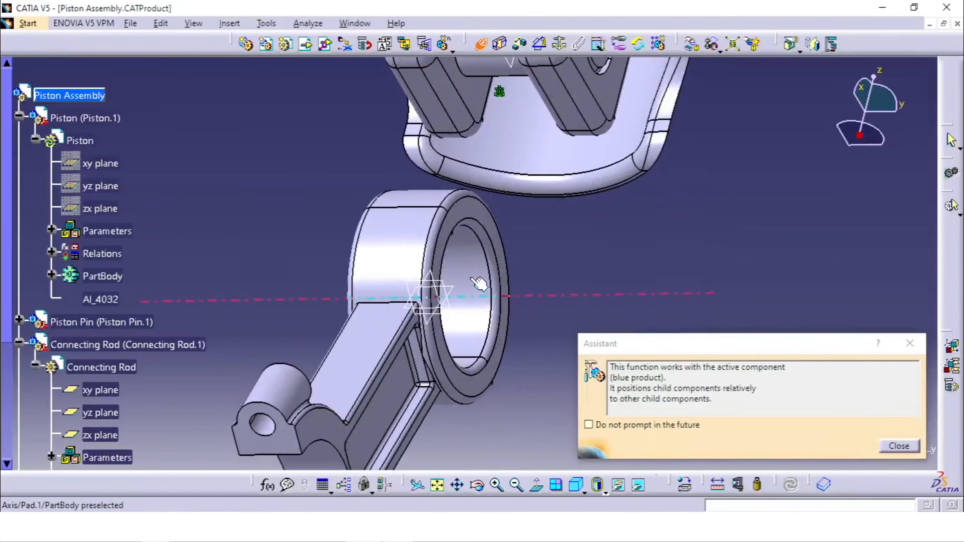
left_click(464, 293)
middle_click_drag(535, 304, 529, 471)
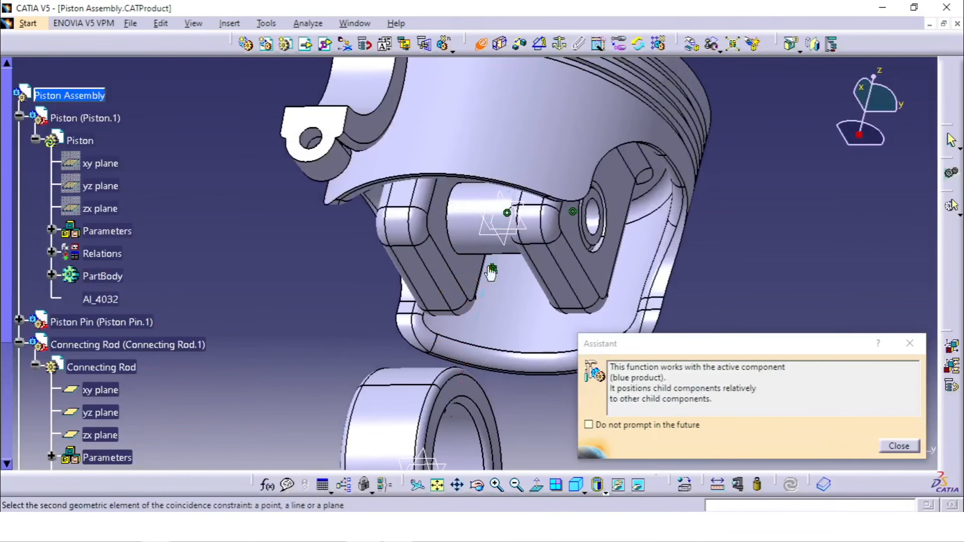
left_click(473, 224)
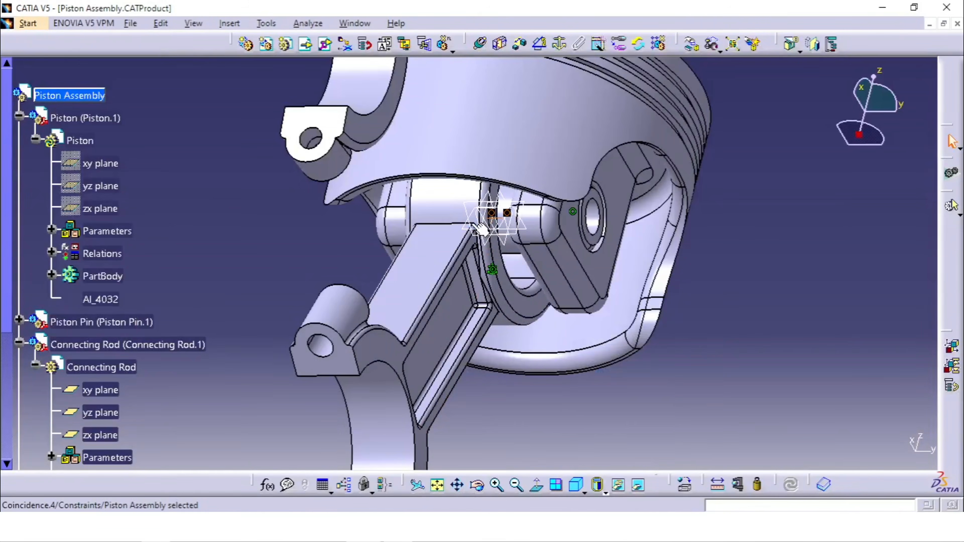
middle_click_drag(551, 270, 509, 321)
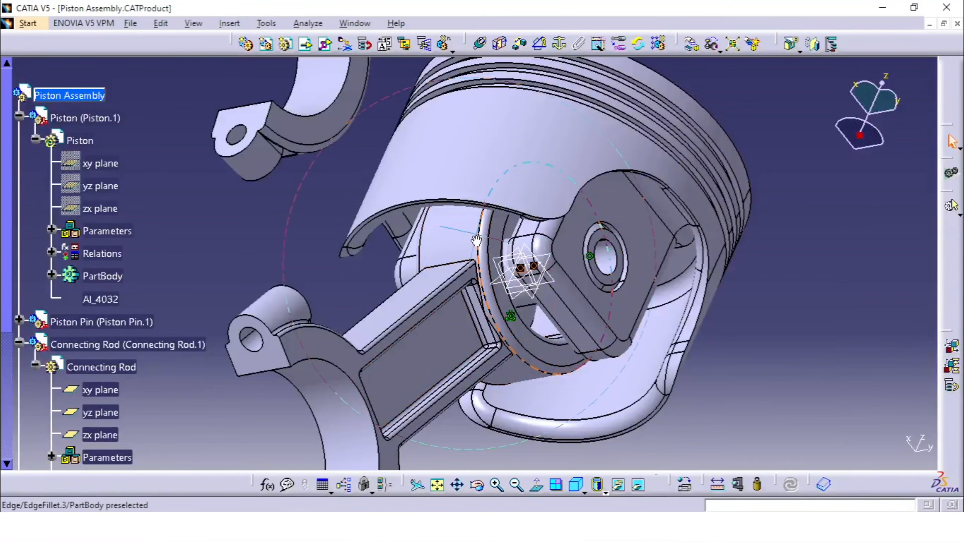
- Add a coincidence constraint between the Connecting Rod's yz plane and the Piston Pin's parallel plane, with orientation Same
middle_click_drag(477, 240, 502, 272)
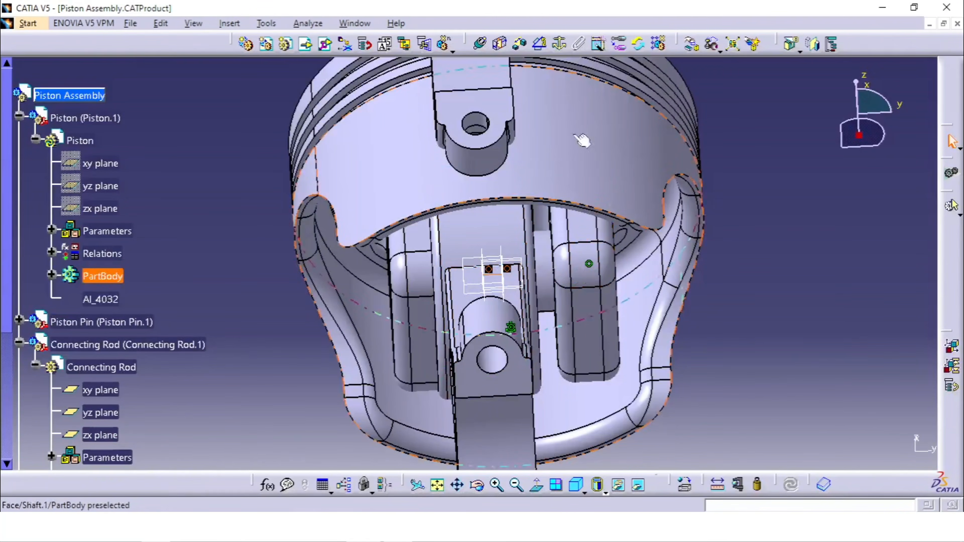
middle_click_drag(584, 321, 579, 163)
middle_click_drag(537, 293, 553, 307)
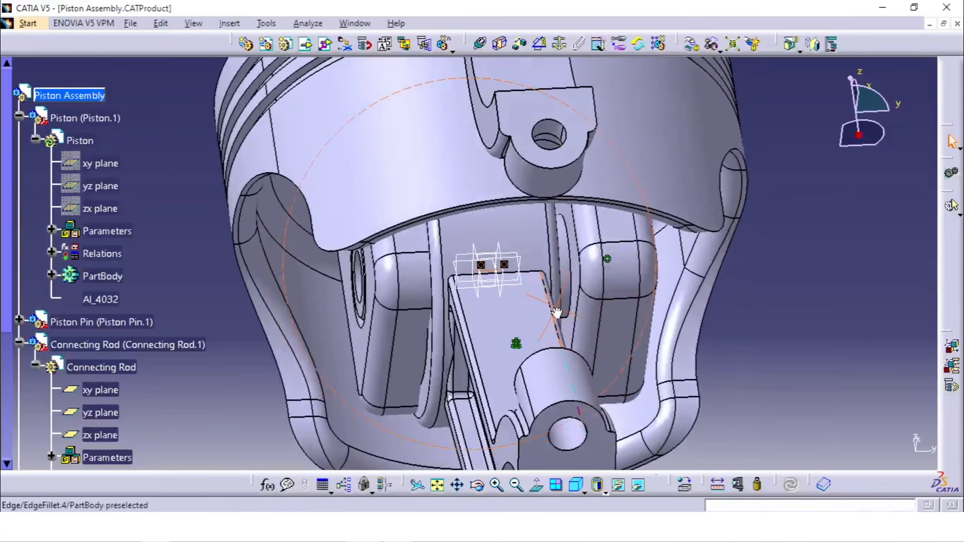
left_click(800, 358)
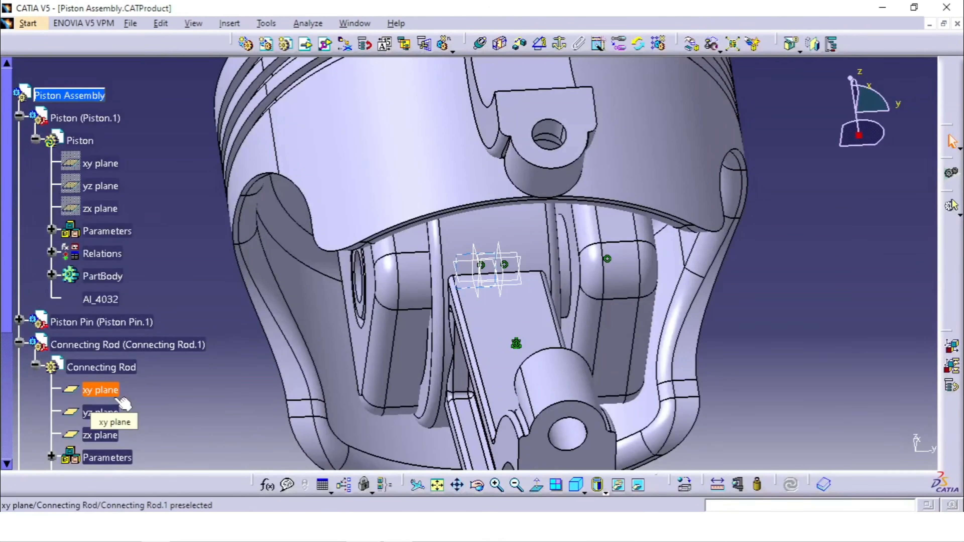
left_click(484, 50)
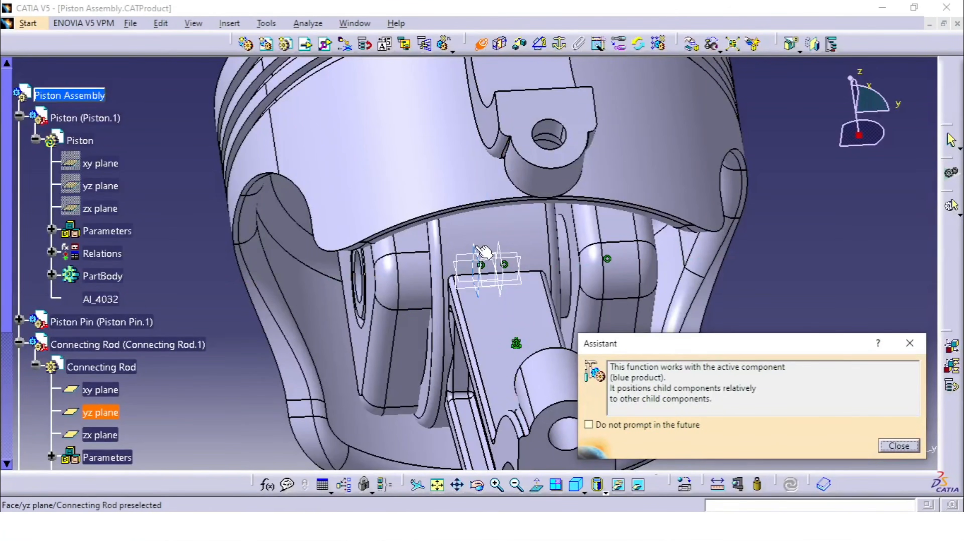
left_click(500, 266)
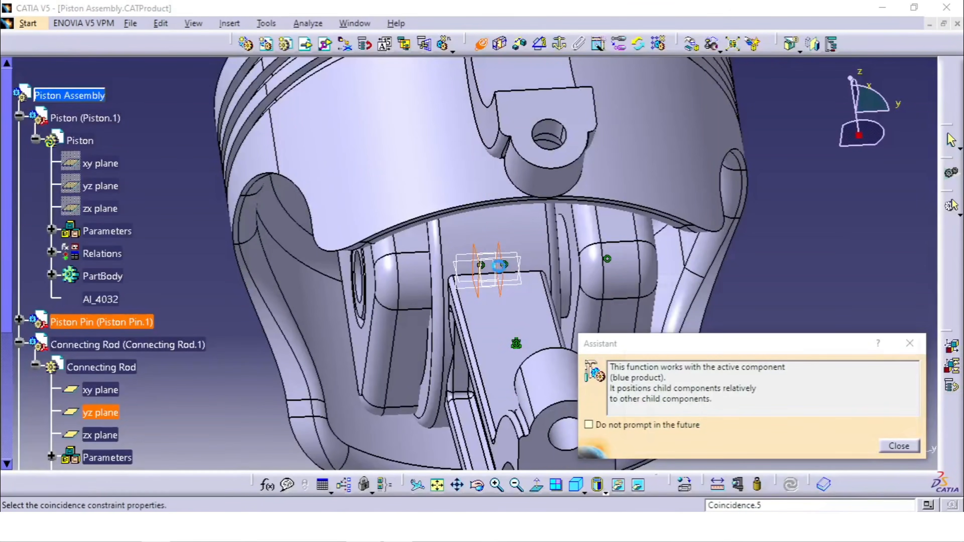
middle_click_drag(516, 290, 466, 260)
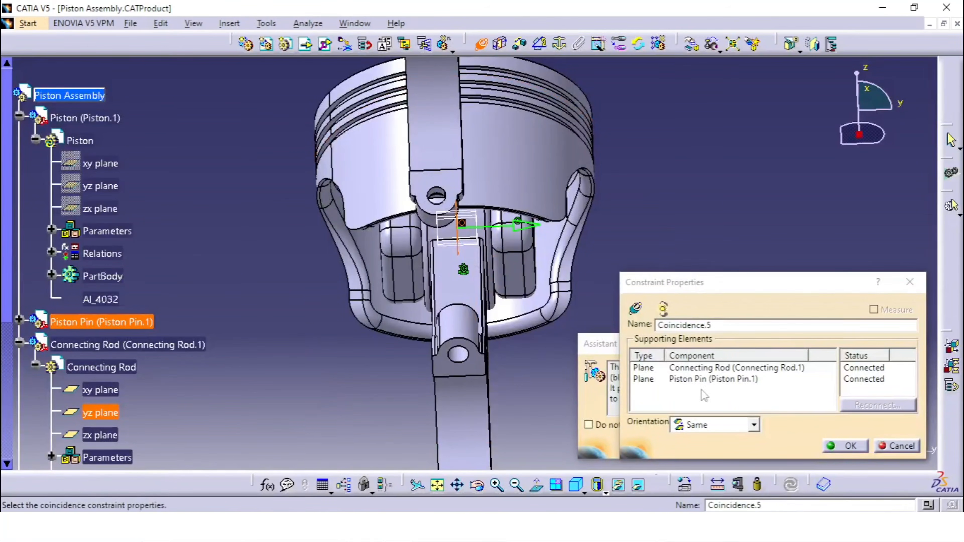
left_click(832, 449)
- Add a coincidence constraint between the Connecting Rod Cap's bore axis and the Connecting Rod's big-end bore axis
middle_click_drag(675, 264, 664, 319)
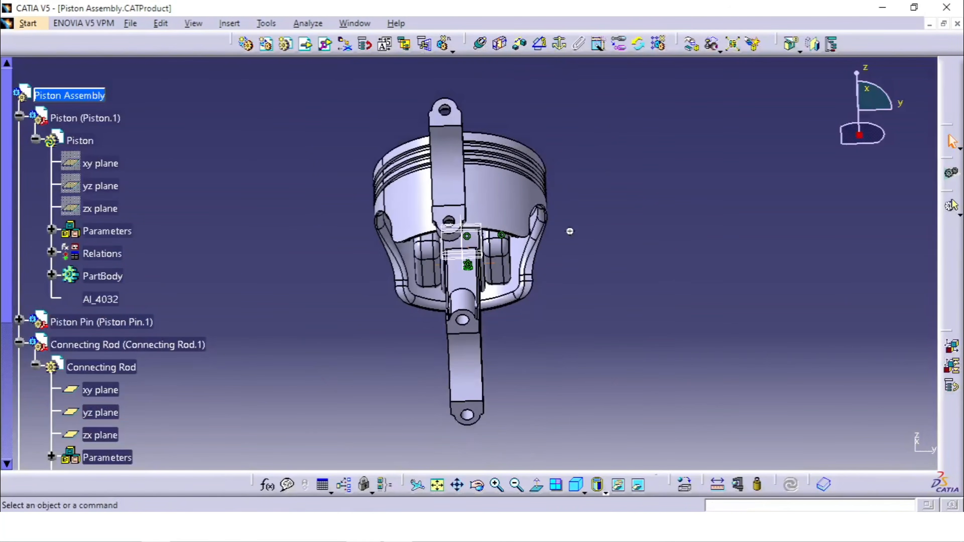
middle_click_drag(570, 231, 506, 230)
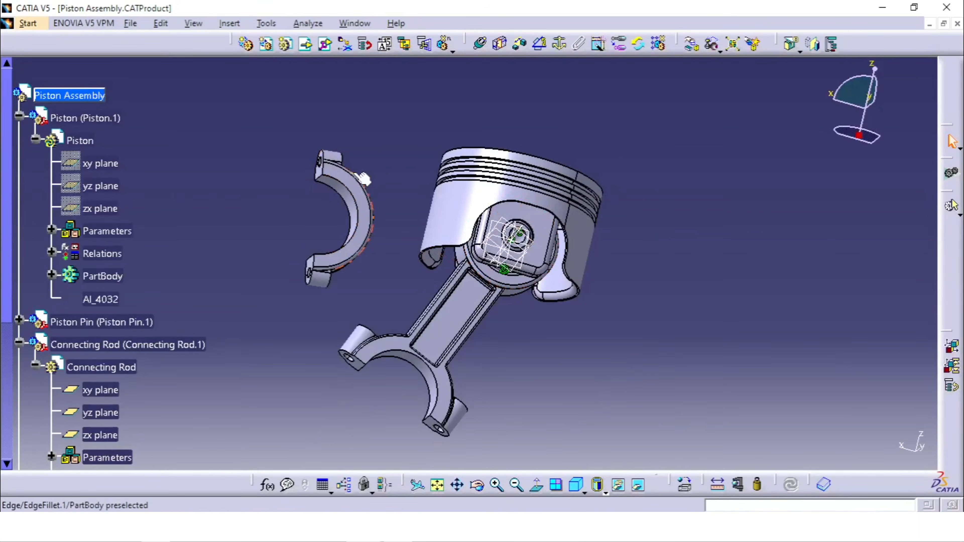
middle_click_drag(518, 255, 513, 230)
middle_click_drag(415, 189, 554, 218)
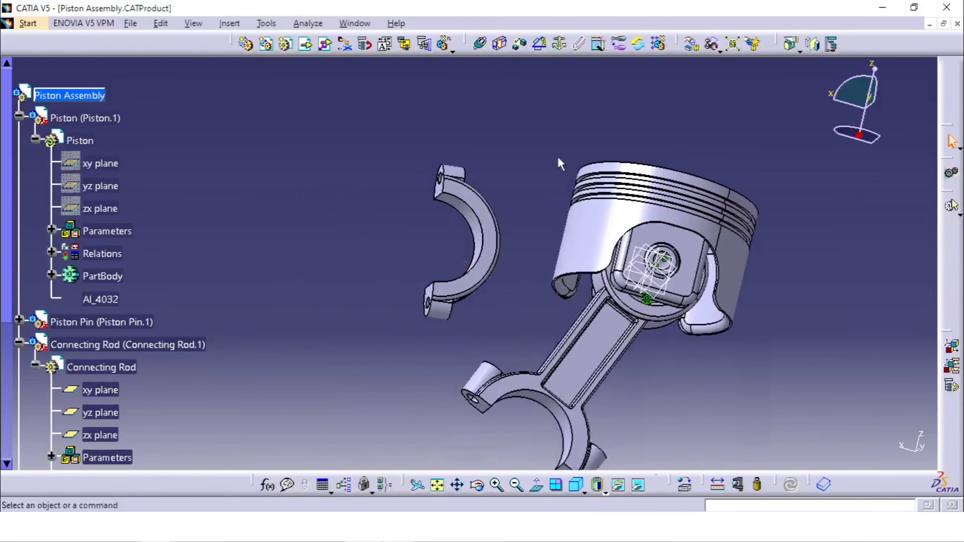
left_click(480, 46)
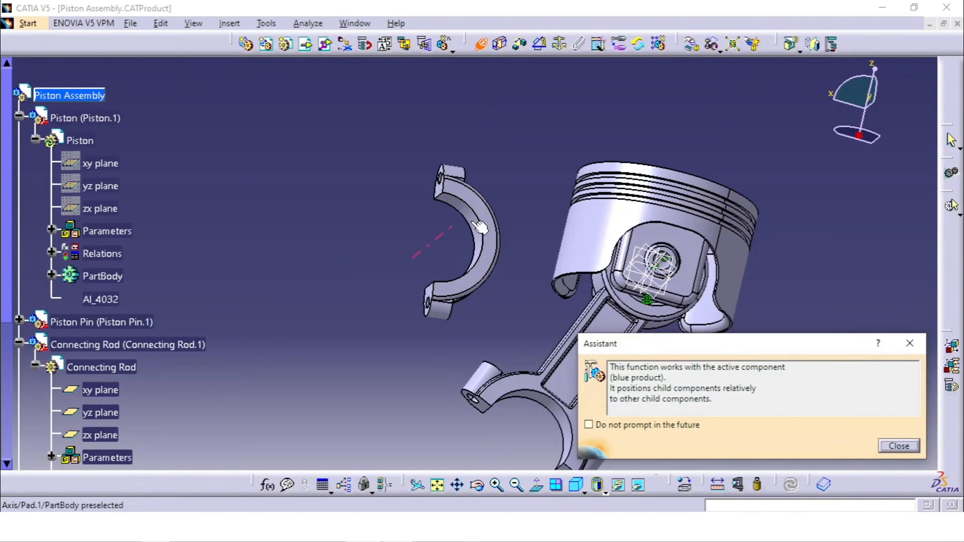
left_click(468, 216)
middle_click_drag(484, 310, 493, 161)
left_click(524, 314)
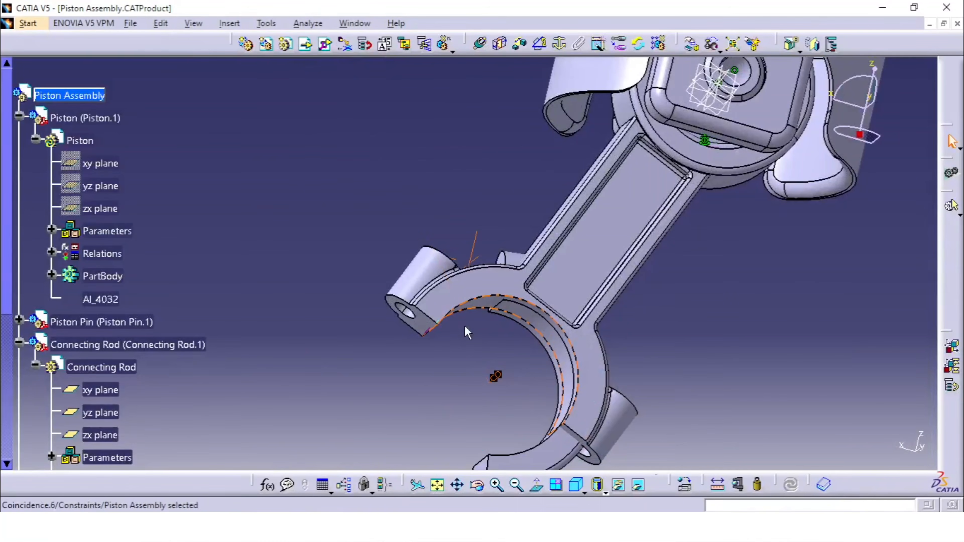
middle_click_drag(467, 329, 482, 263)
left_click(459, 346)
left_click(481, 263)
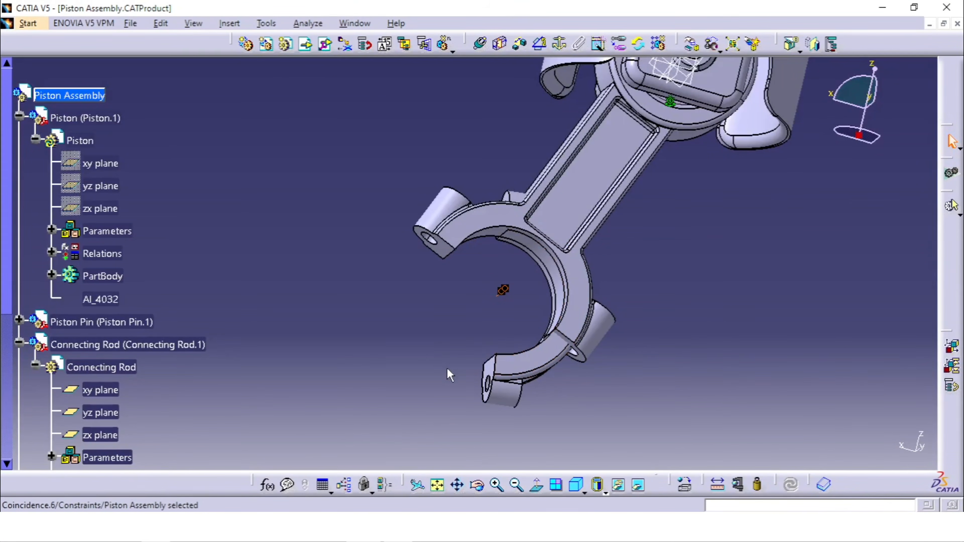
left_click(623, 294)
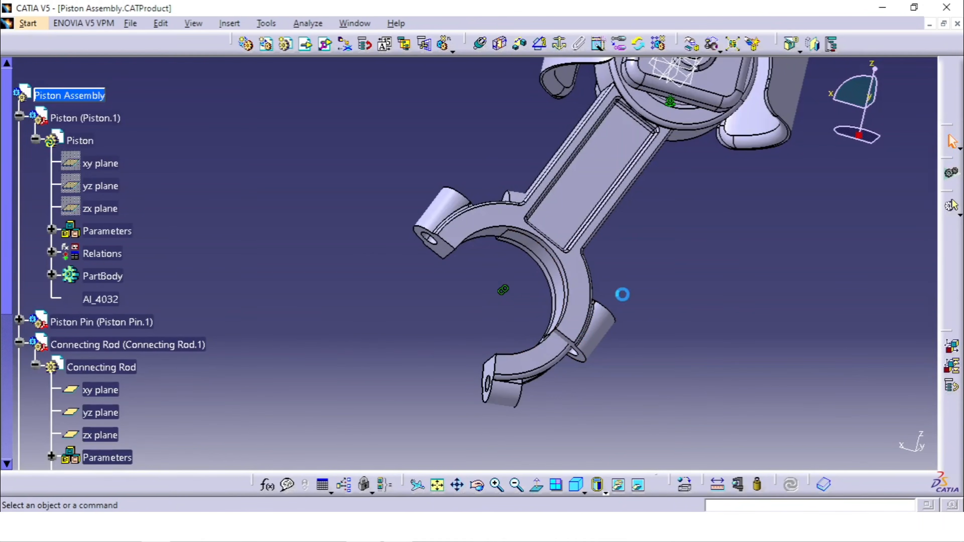
- Add a coincidence constraint between the Connecting Rod Cap's split face and the Connecting Rod's matching split face, with orientation Opposite
left_click(482, 46)
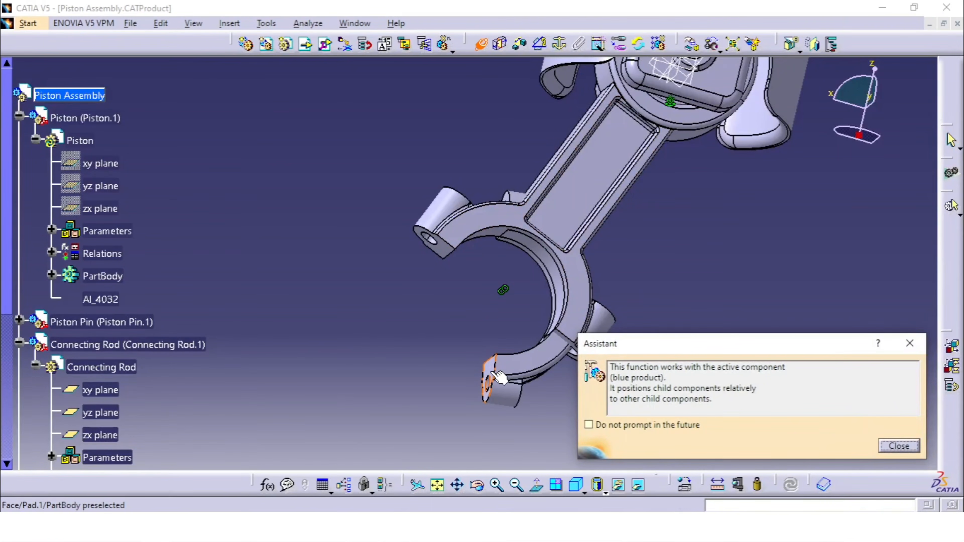
left_click(497, 376)
left_click(439, 241)
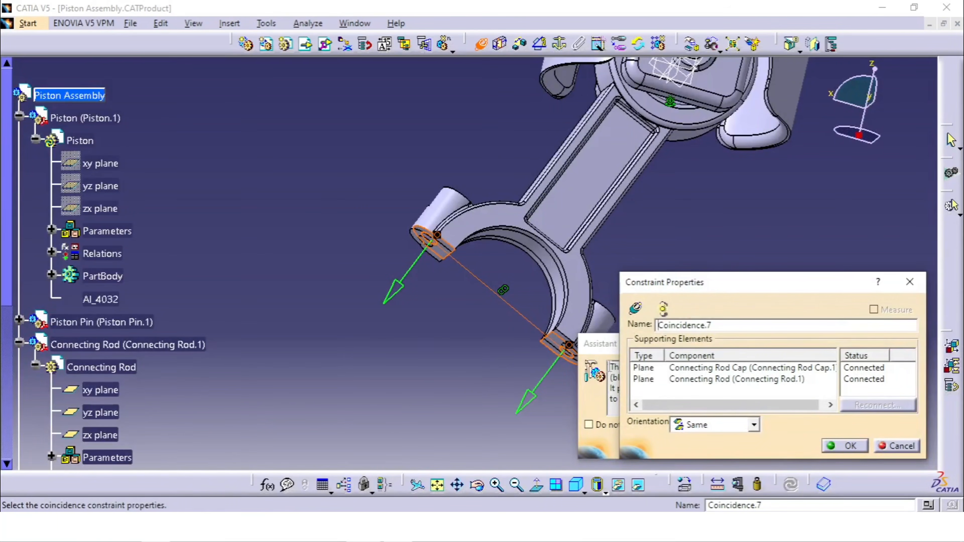
middle_click_drag(370, 308, 481, 227)
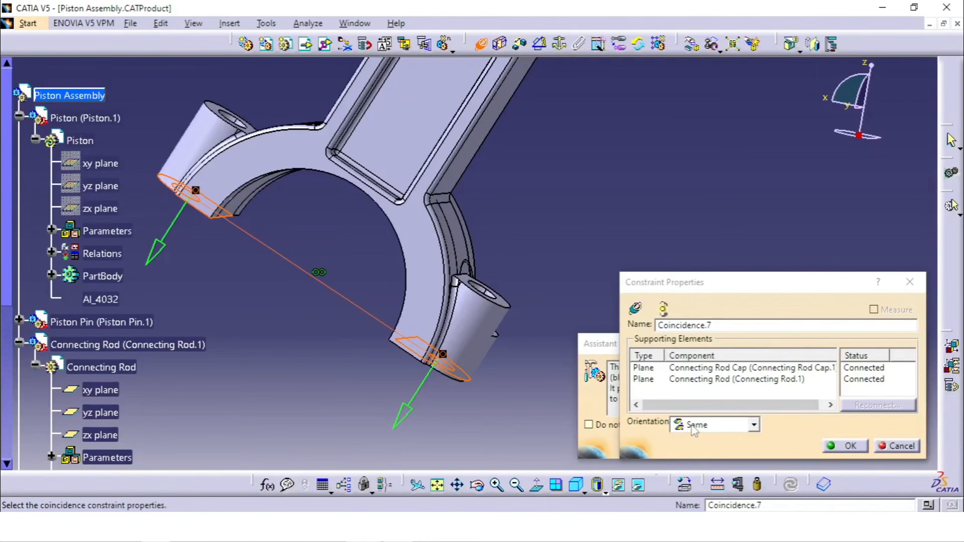
left_click(722, 432)
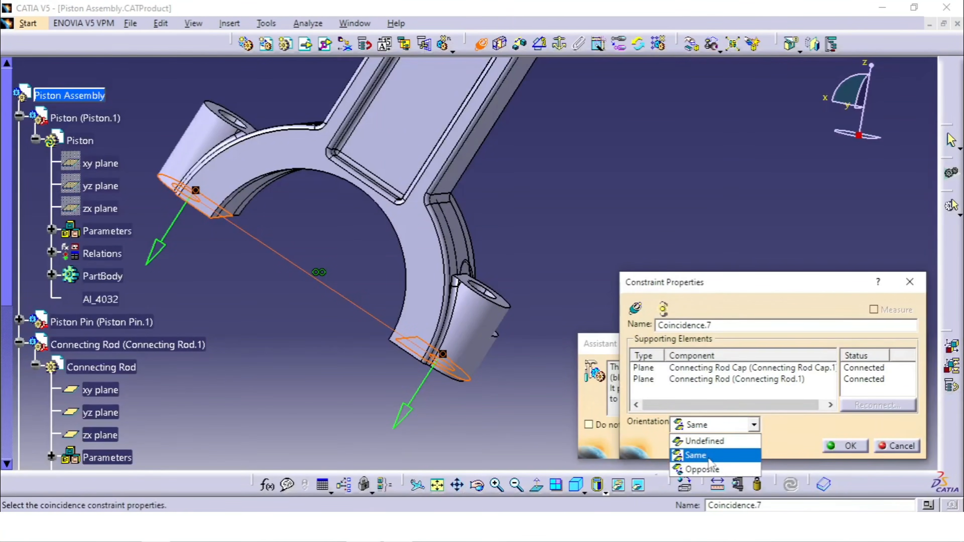
left_click(712, 425)
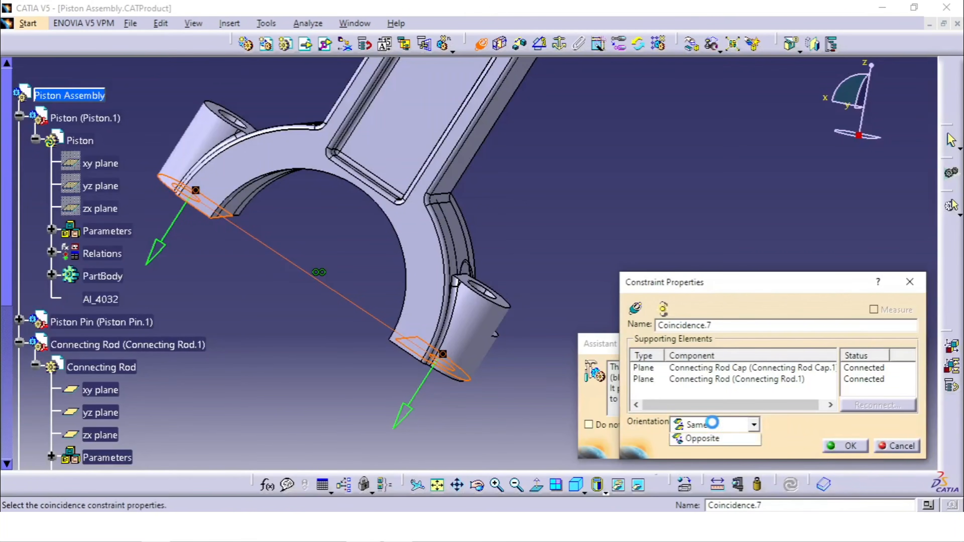
left_click(714, 479)
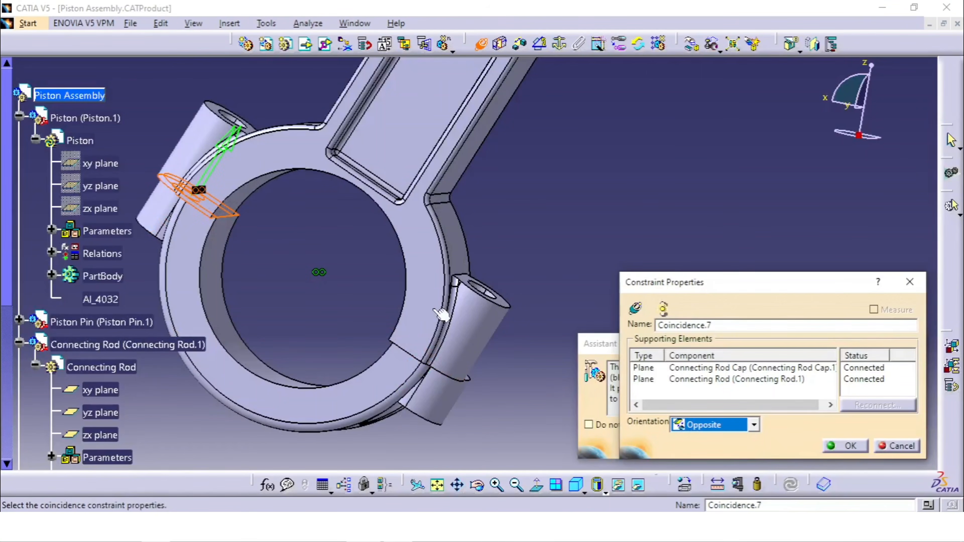
middle_click_drag(440, 314, 408, 313)
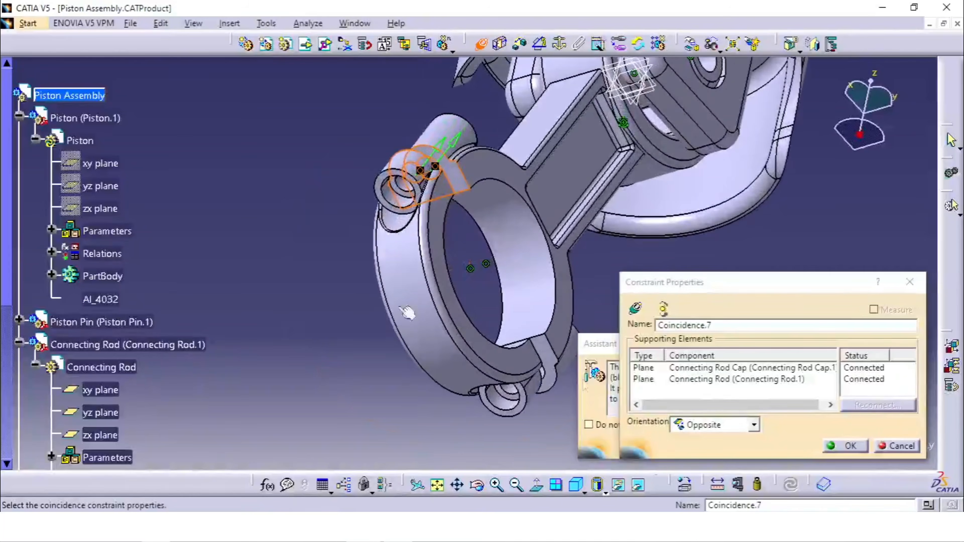
left_click(845, 446)
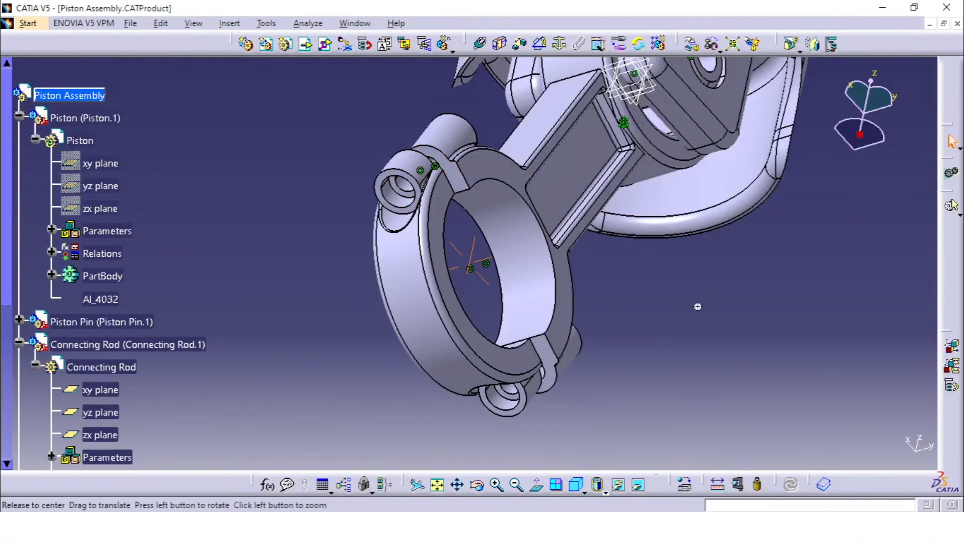
- Add a coincidence constraint between a Connecting Rod Cap bolt-hole axis and the matching Connecting Rod bolt-hole axis
middle_click(698, 306)
middle_click_drag(607, 338, 531, 164)
middle_click_drag(523, 213, 425, 189)
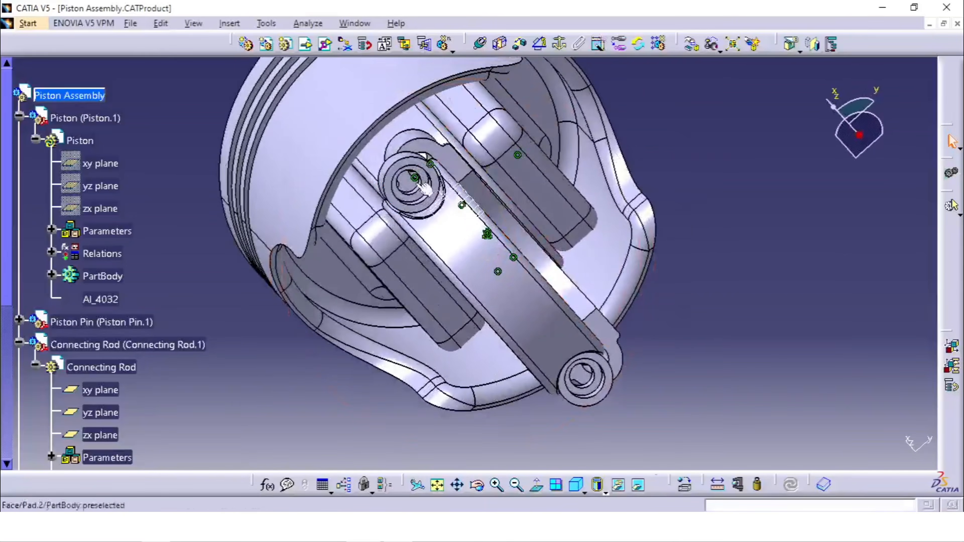
middle_click_drag(526, 188, 360, 230)
middle_click_drag(447, 218, 391, 283)
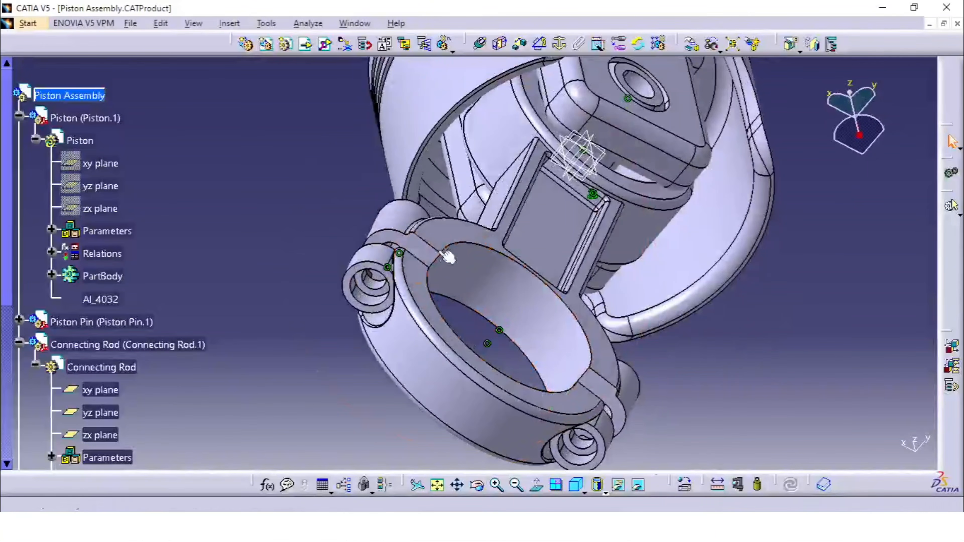
middle_click_drag(497, 357, 527, 333)
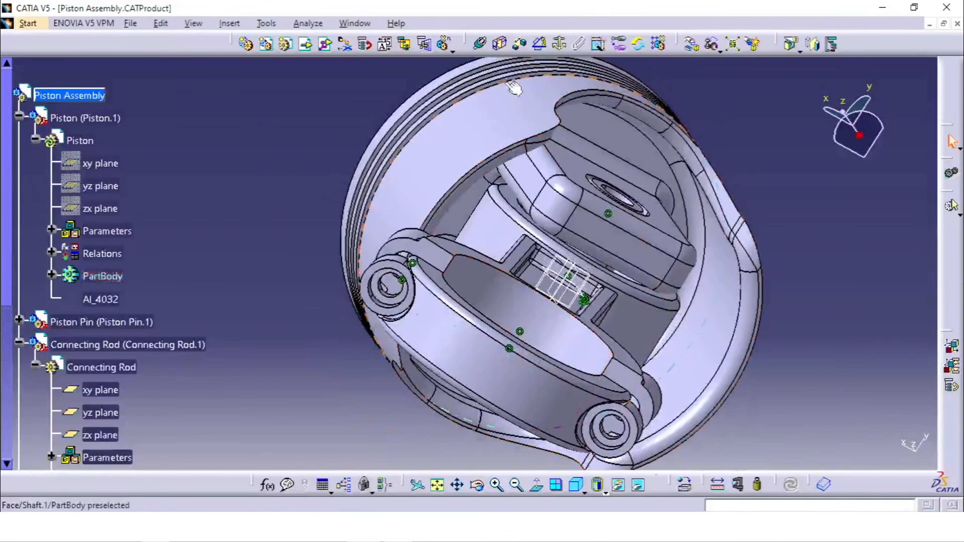
left_click(485, 47)
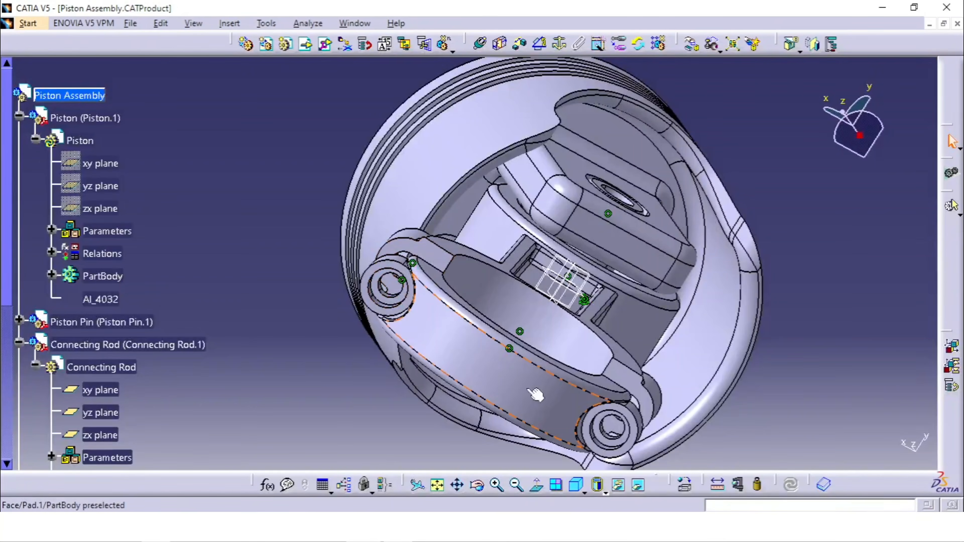
left_click(480, 46)
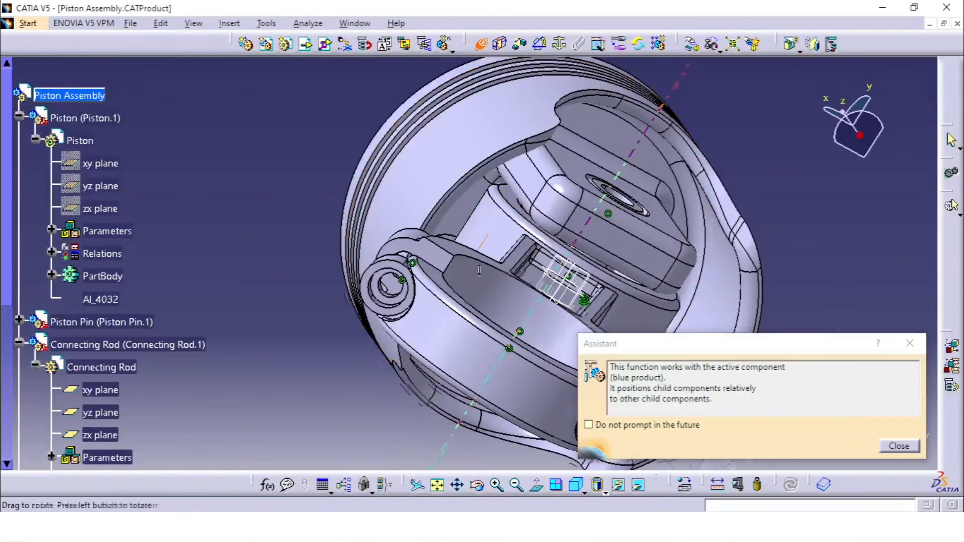
middle_click_drag(479, 270, 461, 198)
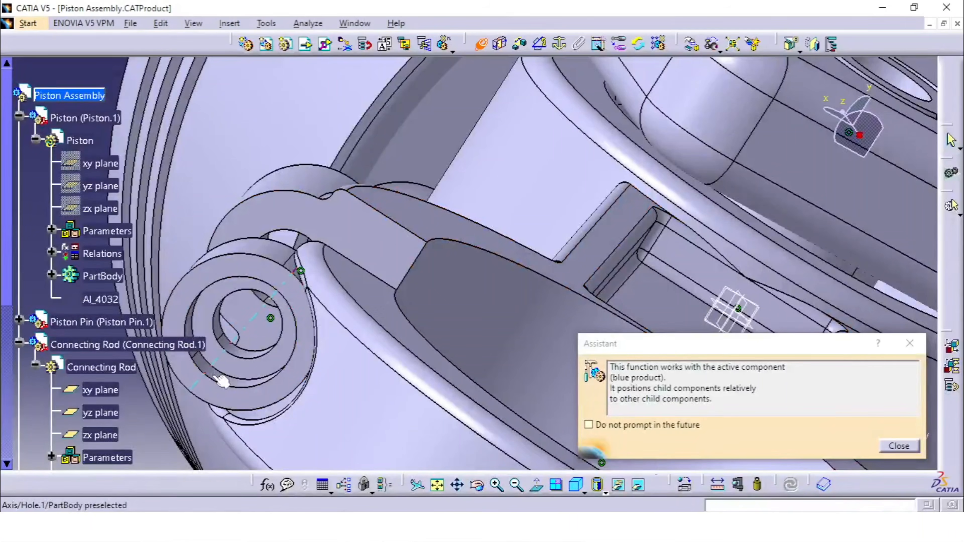
left_click(222, 381)
middle_click_drag(355, 314, 453, 325)
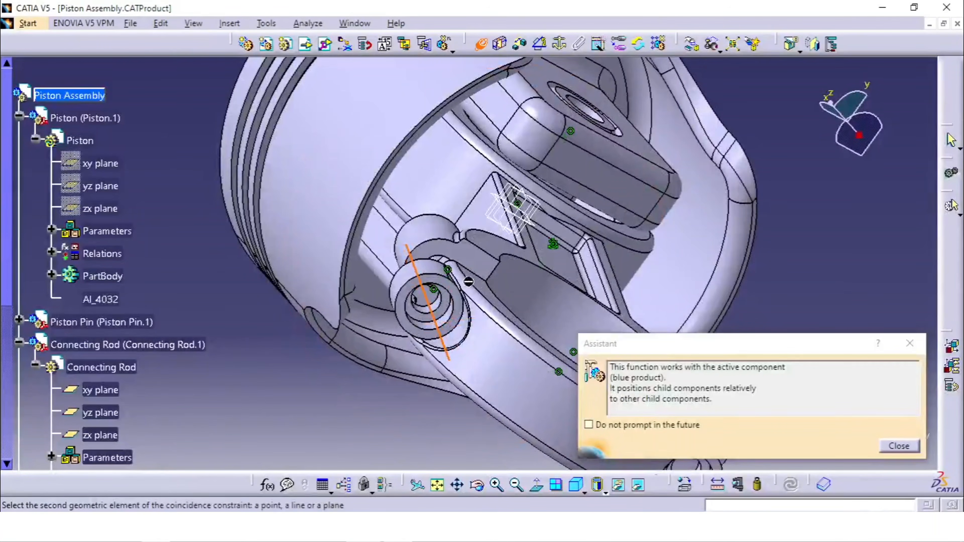
middle_click_drag(469, 281, 424, 211)
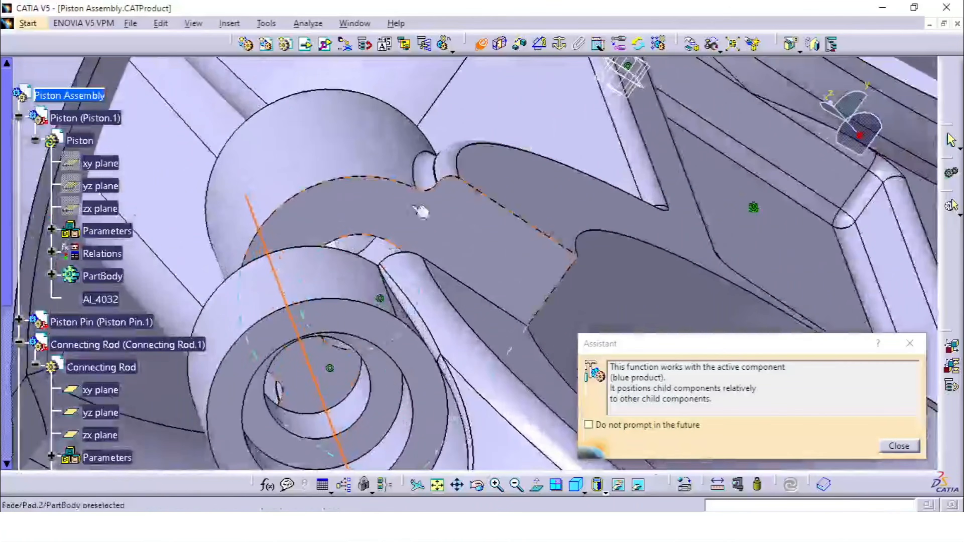
left_click(385, 252)
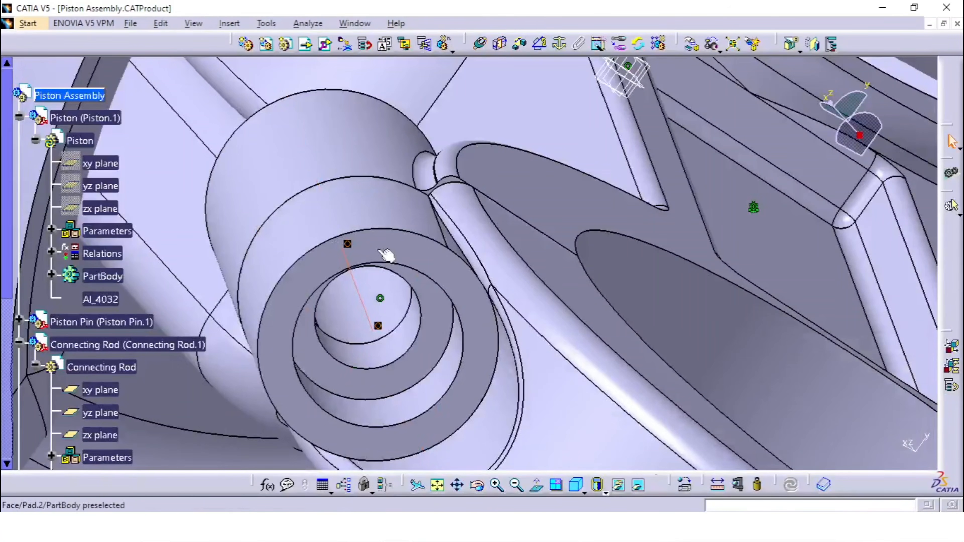
- Add a coincidence constraint between the Connecting Rod Cap's other bolt-hole axis and the matching Connecting Rod bolt-hole axis
middle_click_drag(438, 240, 310, 280)
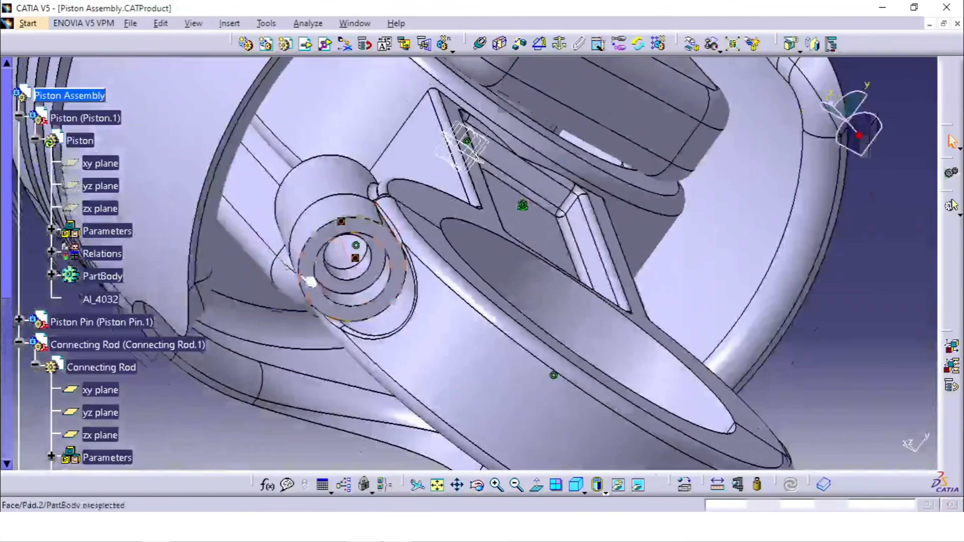
middle_click_drag(473, 329, 431, 217)
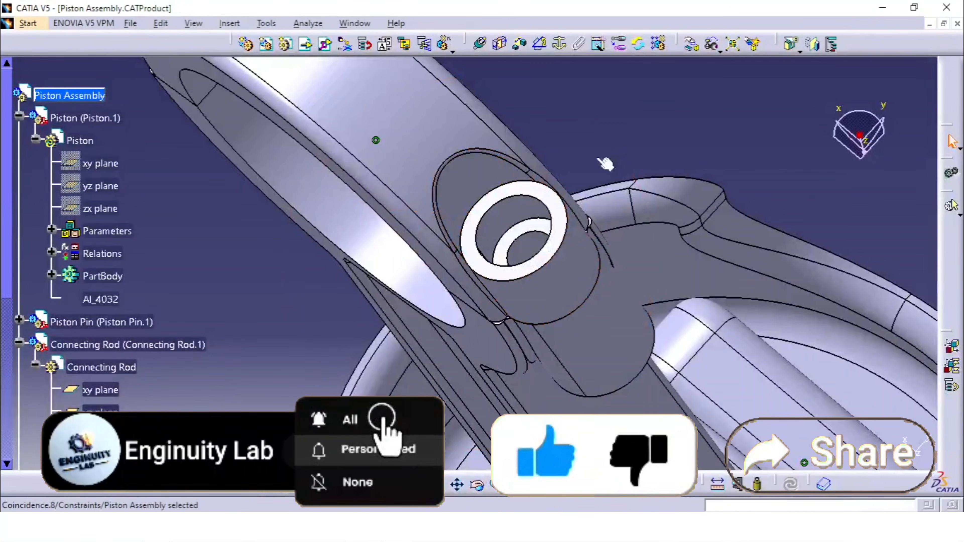
left_click(483, 49)
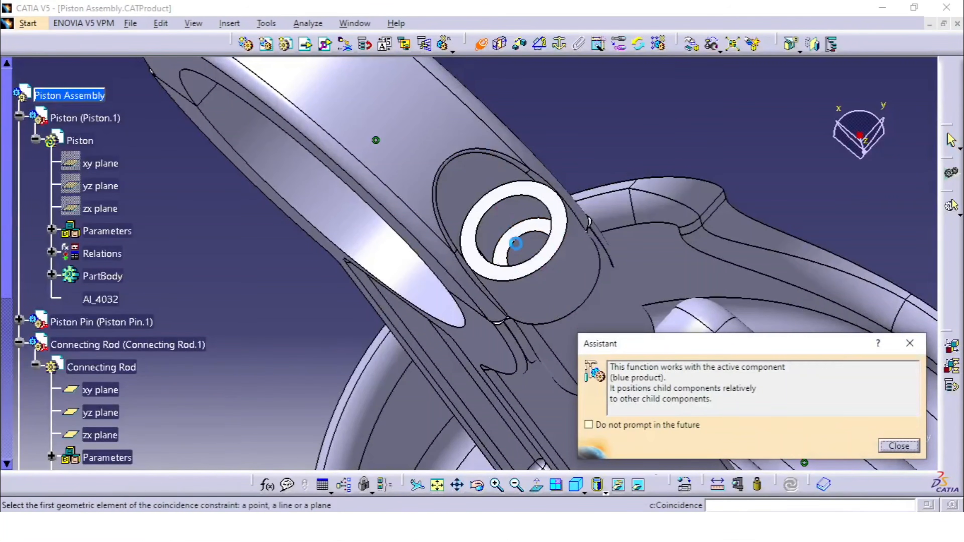
left_click(555, 280)
middle_click_drag(556, 280, 450, 139)
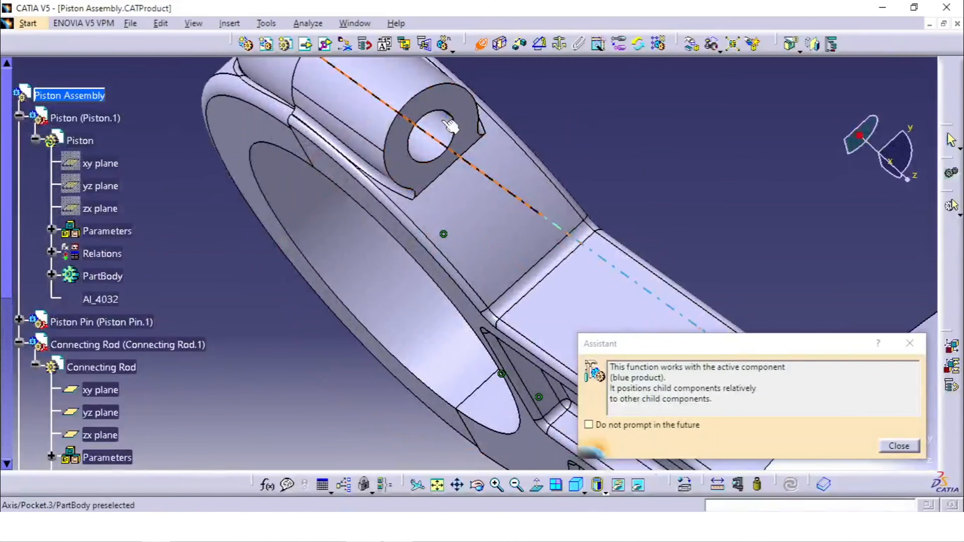
left_click(451, 129)
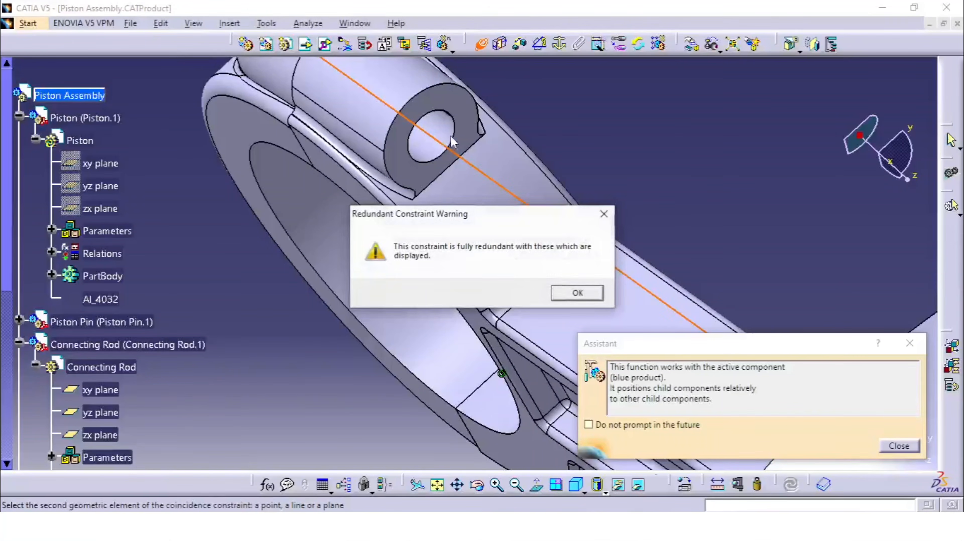
left_click(573, 296)
- Collapse the expanded Piston and Connecting Rod branches in the specification tree to list the components and constraints
middle_click_drag(476, 216, 352, 268)
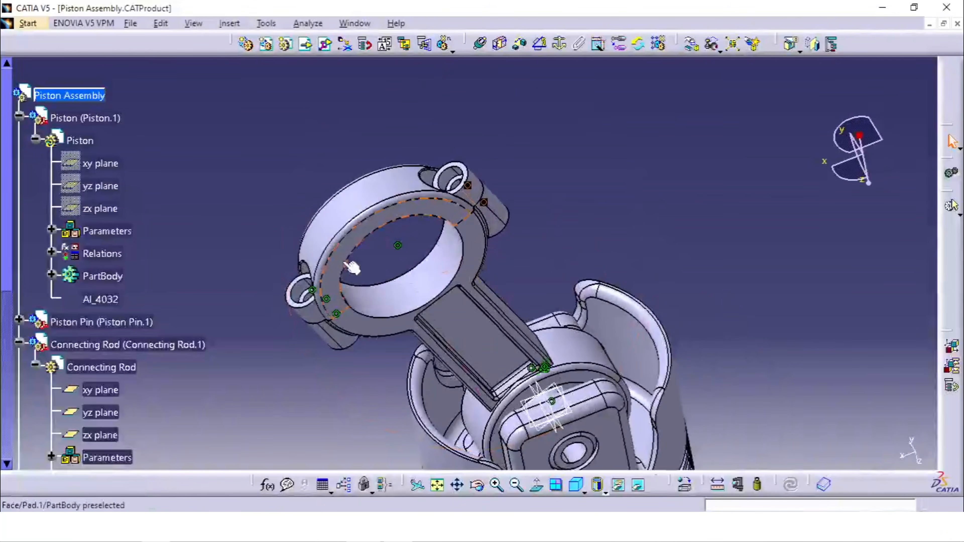
middle_click_drag(585, 214, 505, 154)
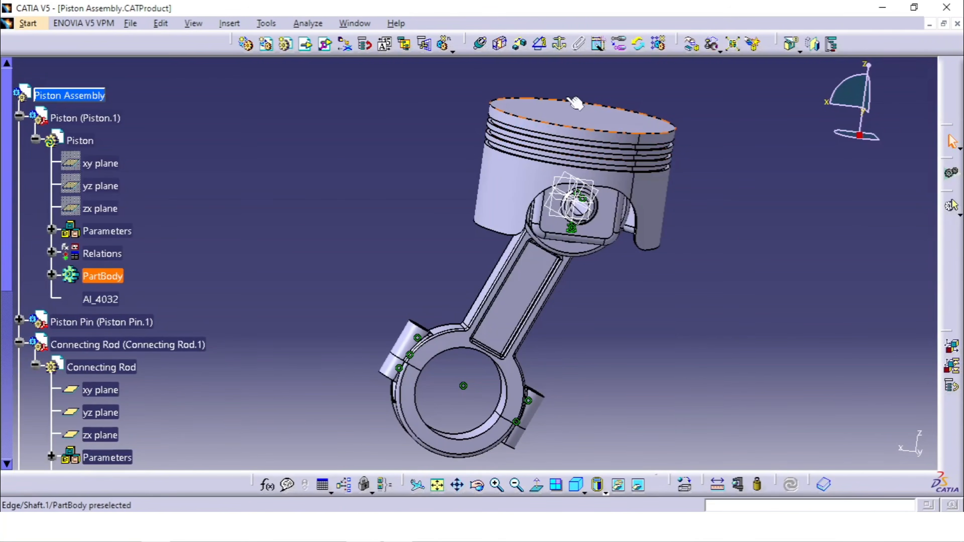
middle_click_drag(664, 277, 665, 304)
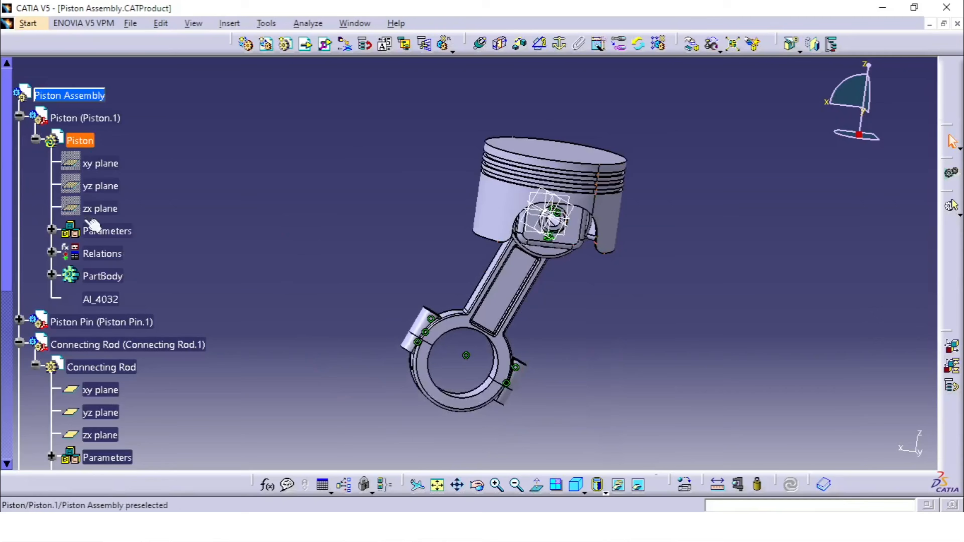
left_click(20, 116)
left_click(7, 163)
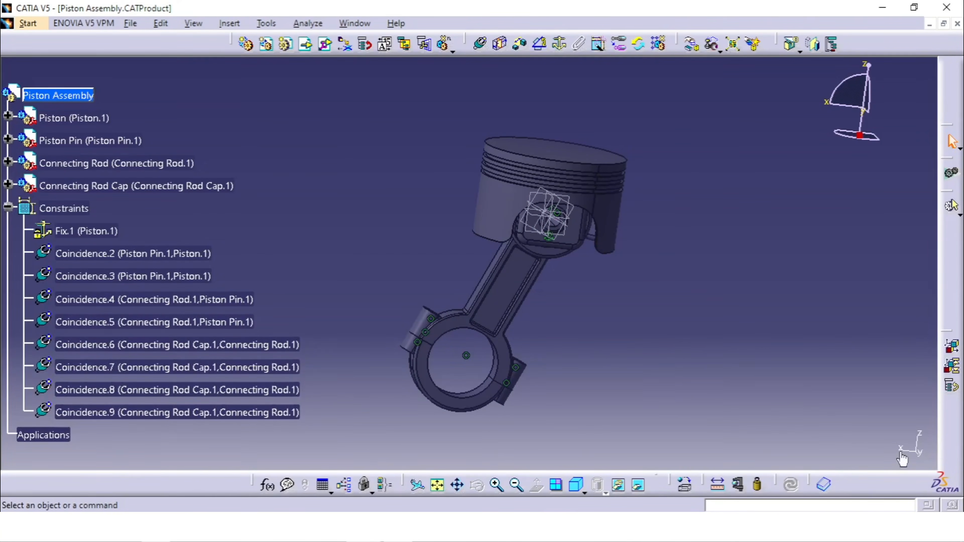
left_click(916, 454)
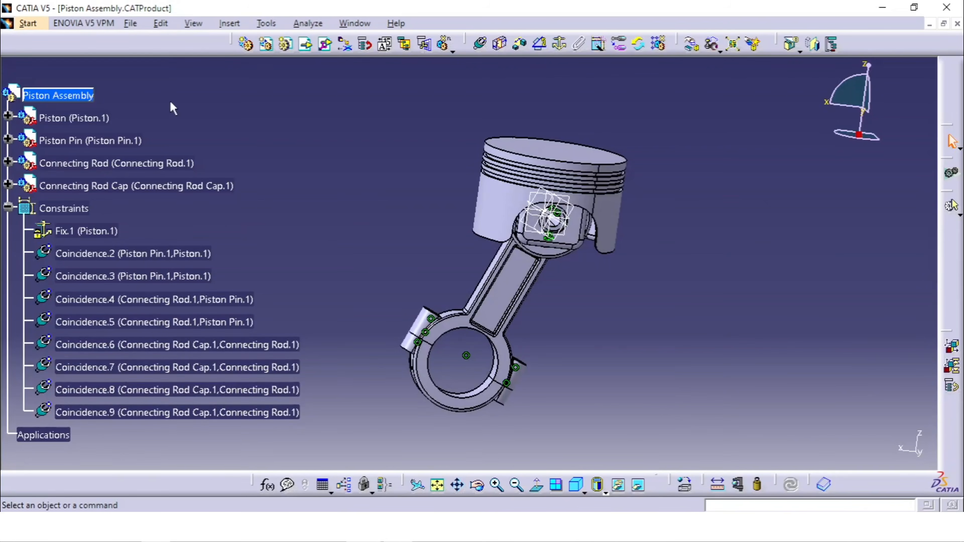
- Try to run the Degrees of Freedom analysis on the top-level Piston Assembly product
left_click(82, 96)
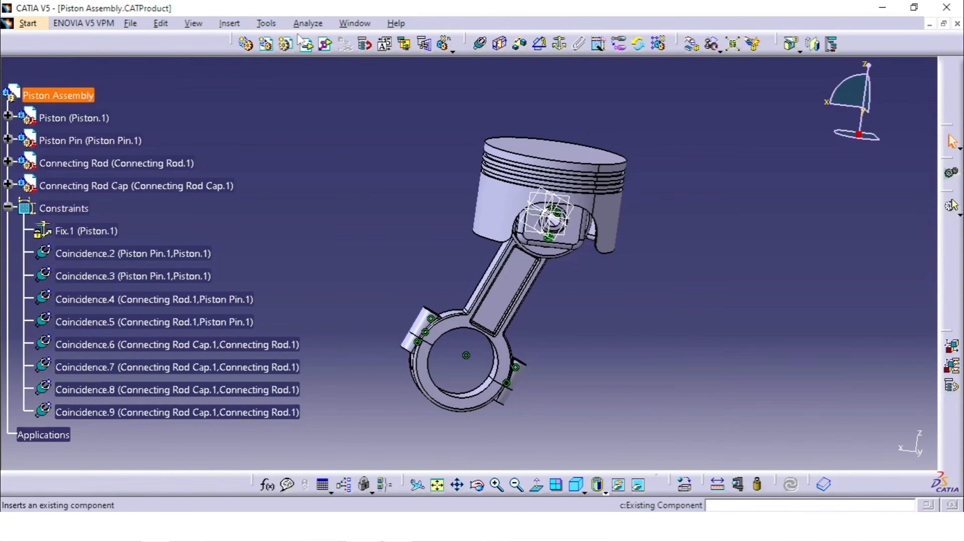
left_click(267, 24)
mouse_move(313, 27)
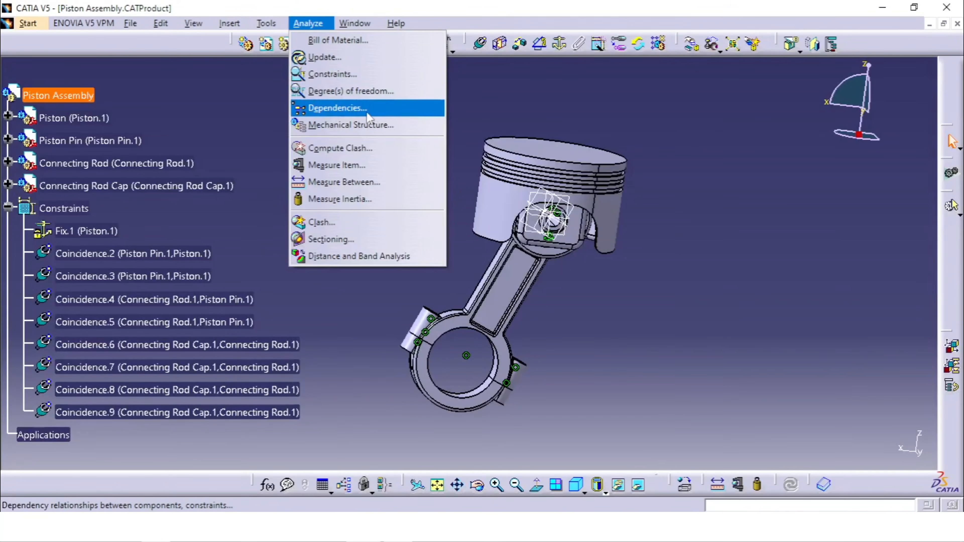
left_click(359, 92)
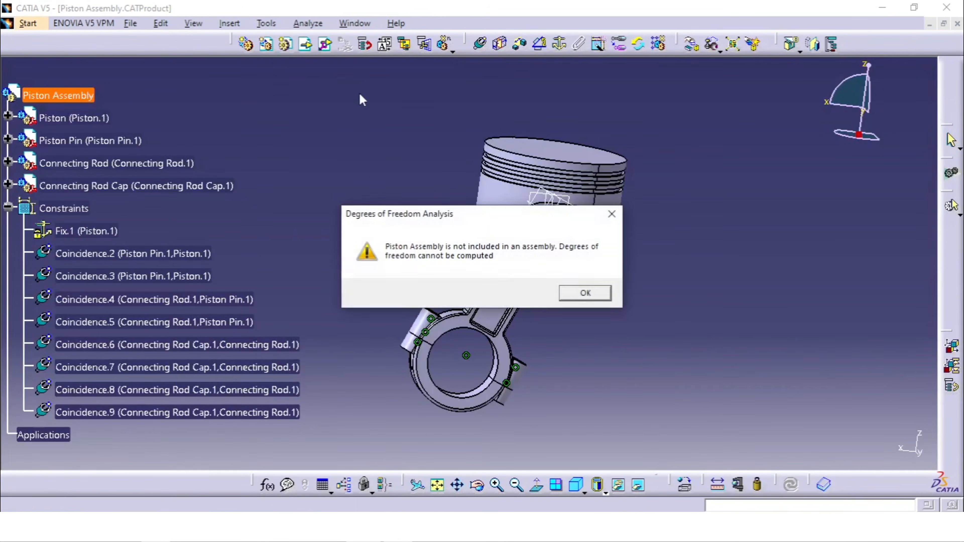
left_click(599, 292)
left_click(360, 189)
- Try to run the Degrees of Freedom analysis with the Piston, Piston Pin, Connecting Rod and Connecting Rod Cap all selected
left_click(91, 119)
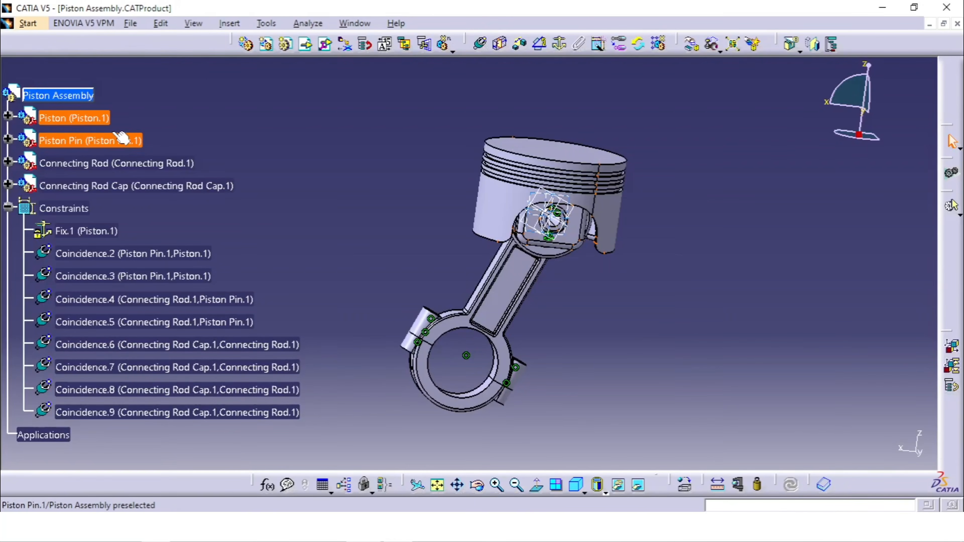
left_click(102, 190, "shift")
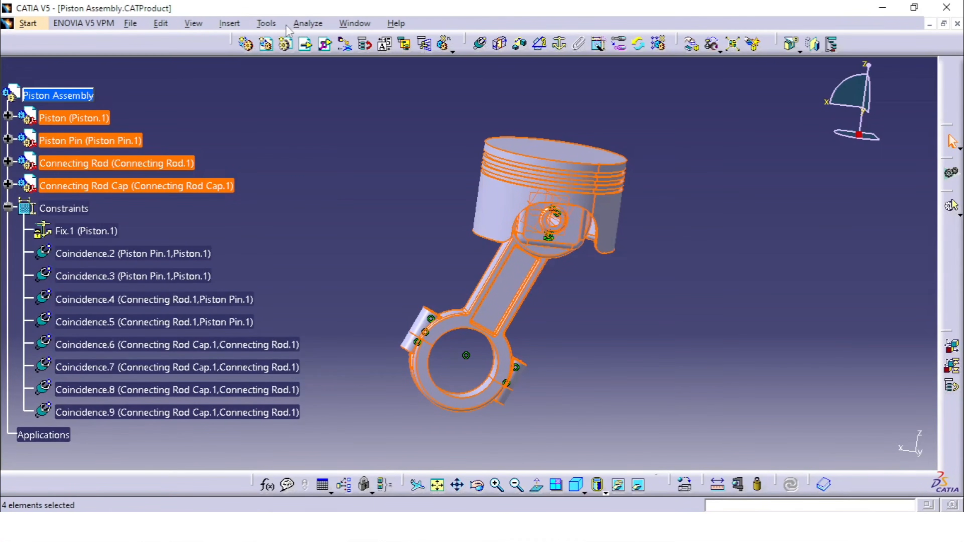
left_click(307, 23)
left_click(344, 95)
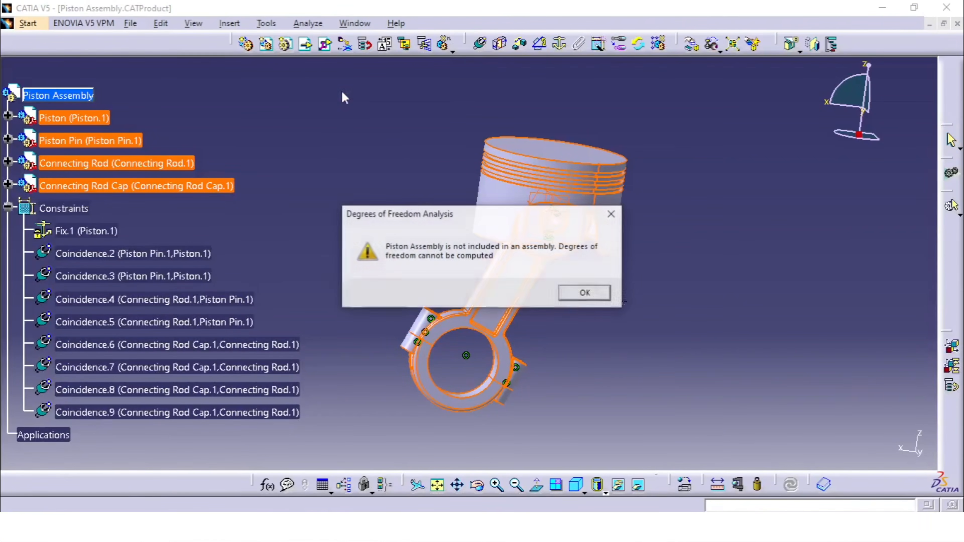
left_click(589, 299)
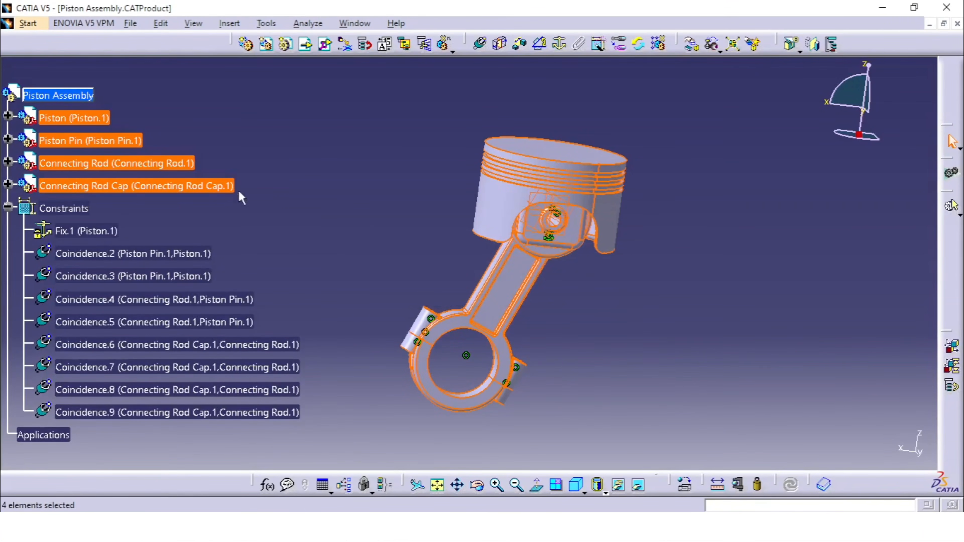
- Check Component Degrees of Freedom for the four selected components
right_click(158, 160)
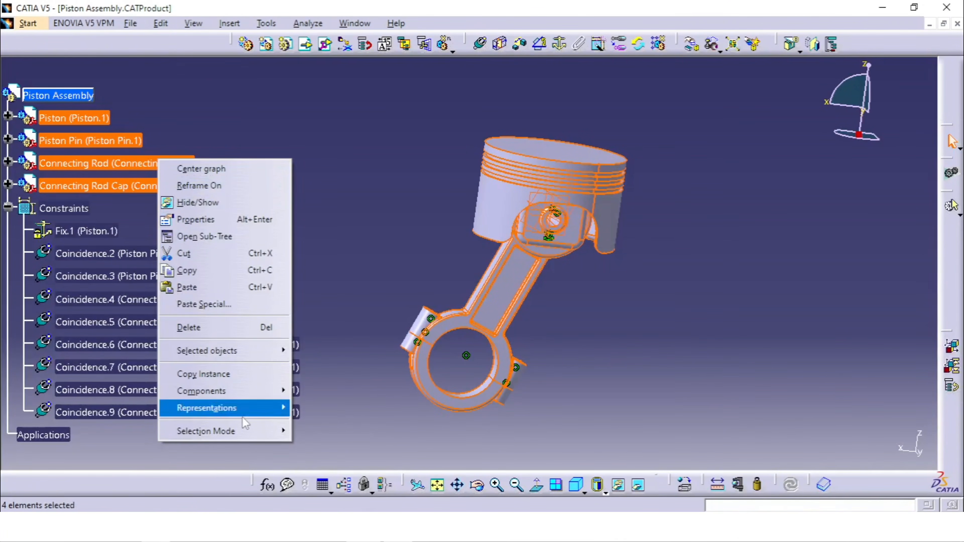
mouse_move(232, 430)
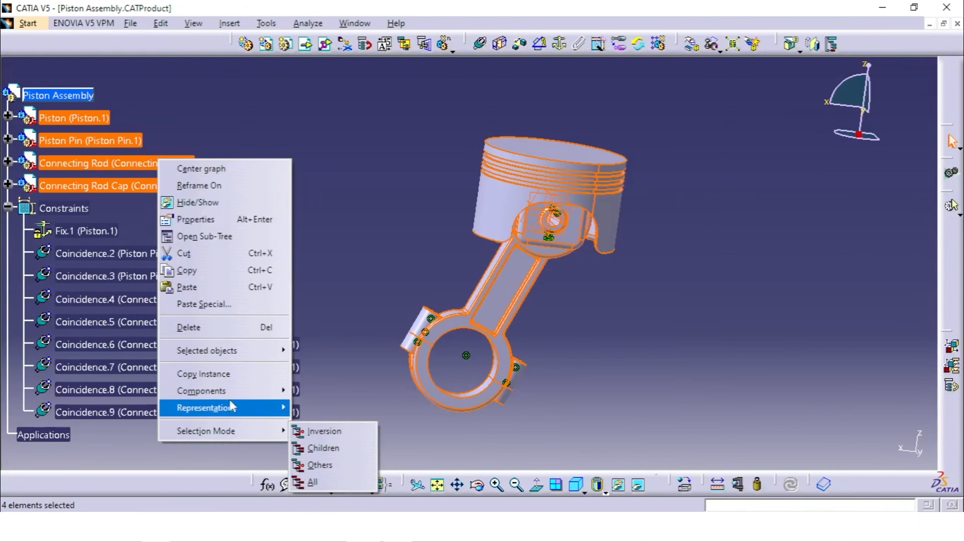
mouse_move(237, 356)
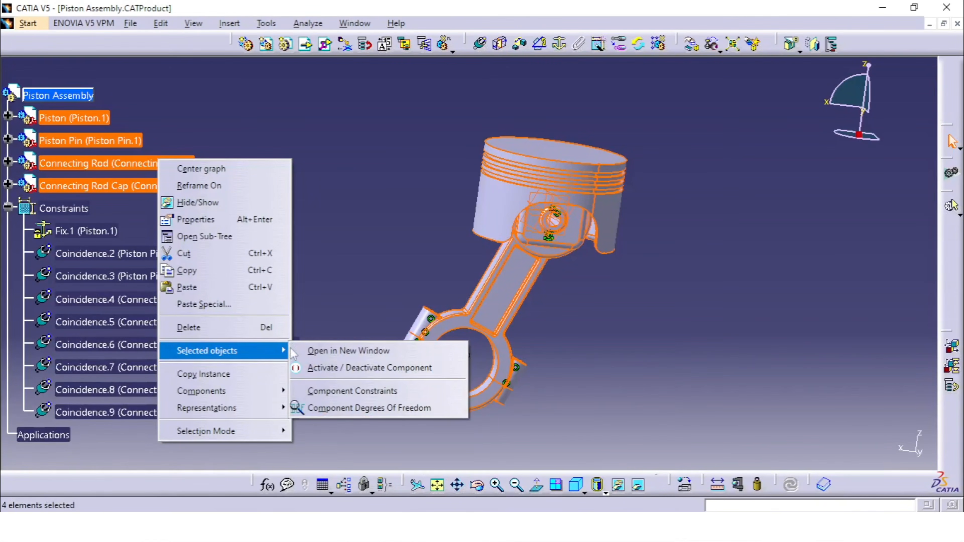
left_click(372, 409)
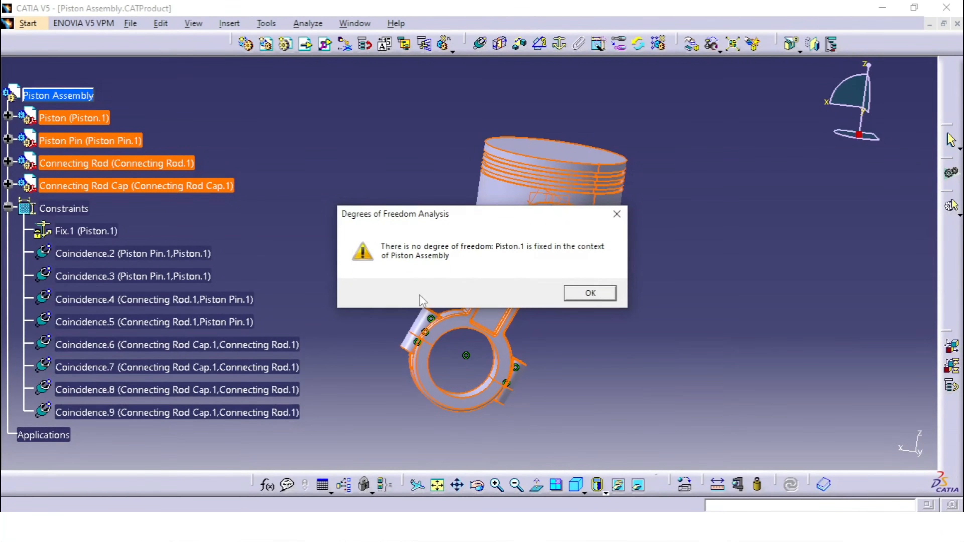
left_click(590, 293)
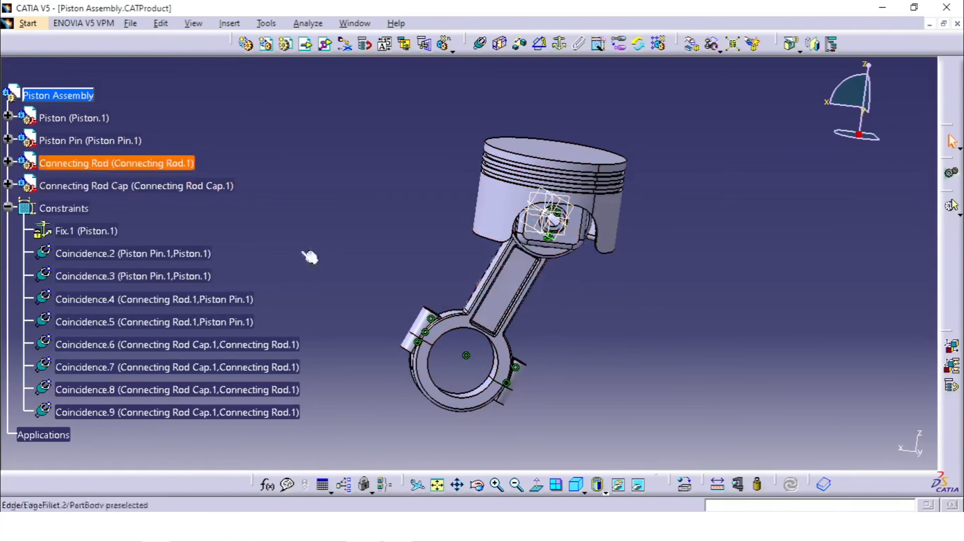
- Analyze the Piston Pin's component degrees of freedom and highlight the Rotation_1 entry to examine its axis on the model
right_click(116, 140)
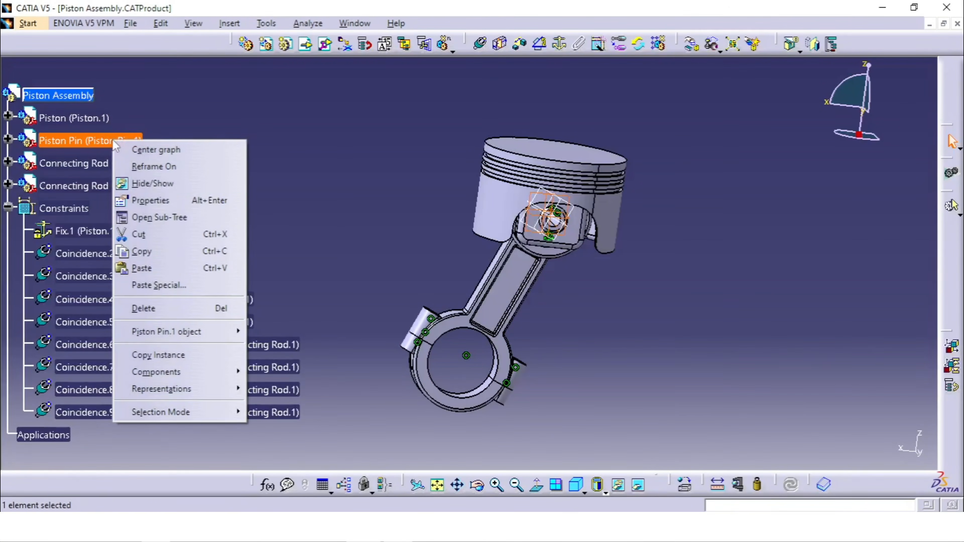
mouse_move(192, 334)
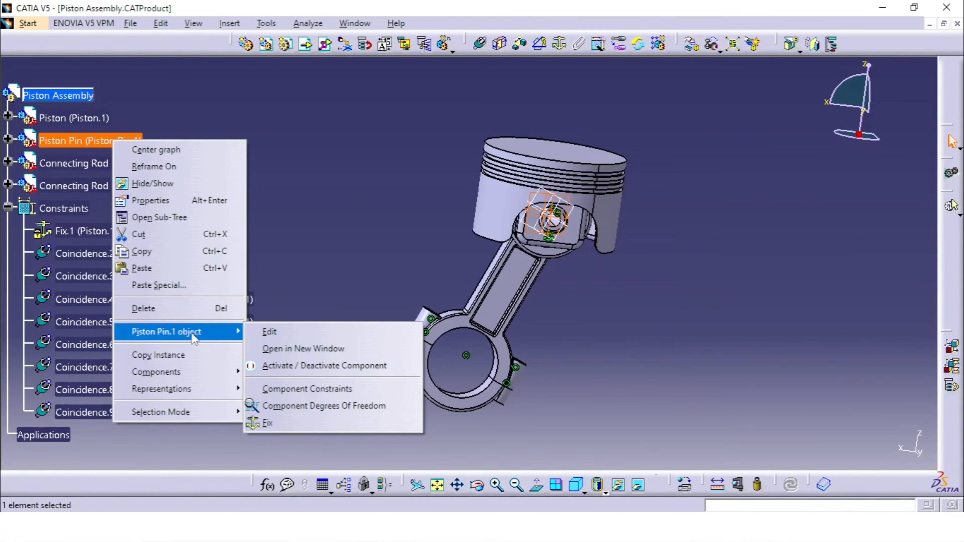
left_click(310, 405)
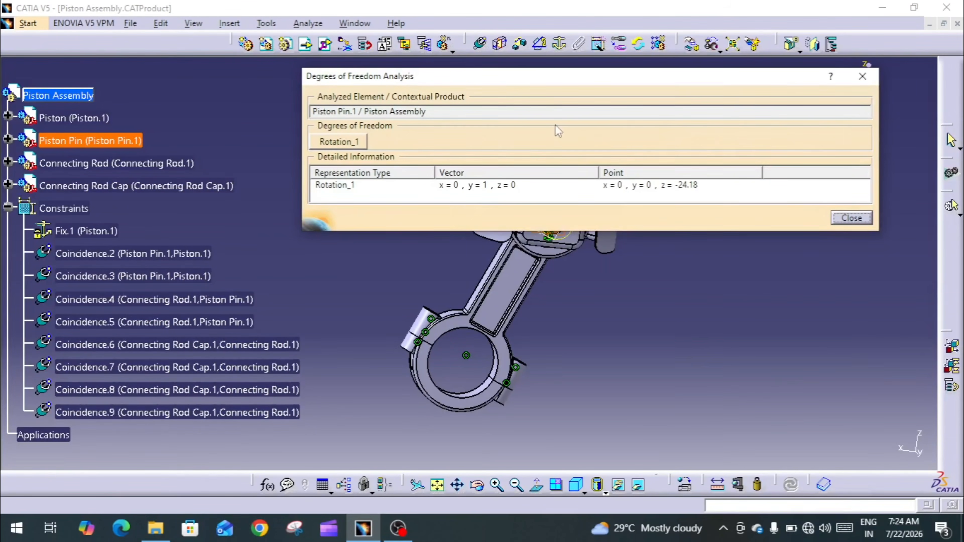
left_click_drag(528, 77, 578, 330)
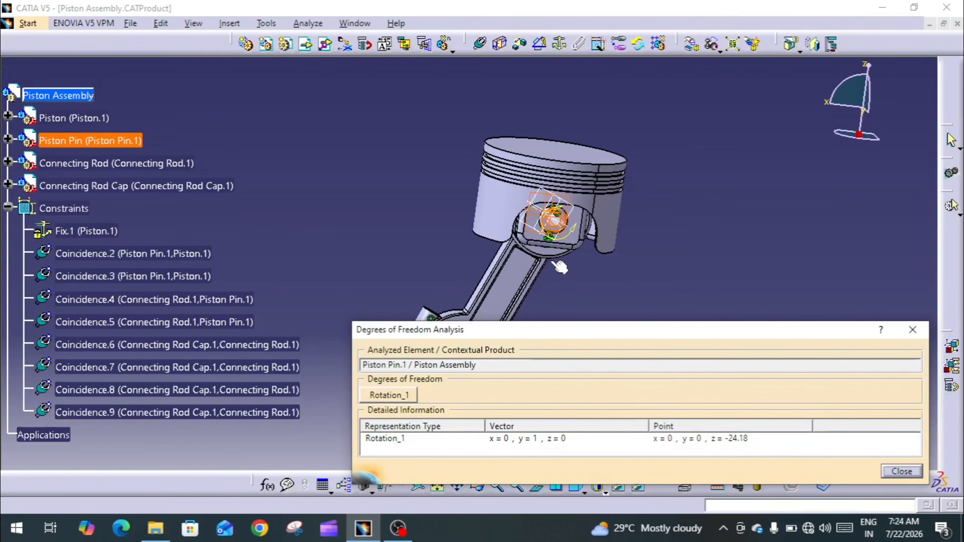
middle_click_drag(560, 267, 562, 232)
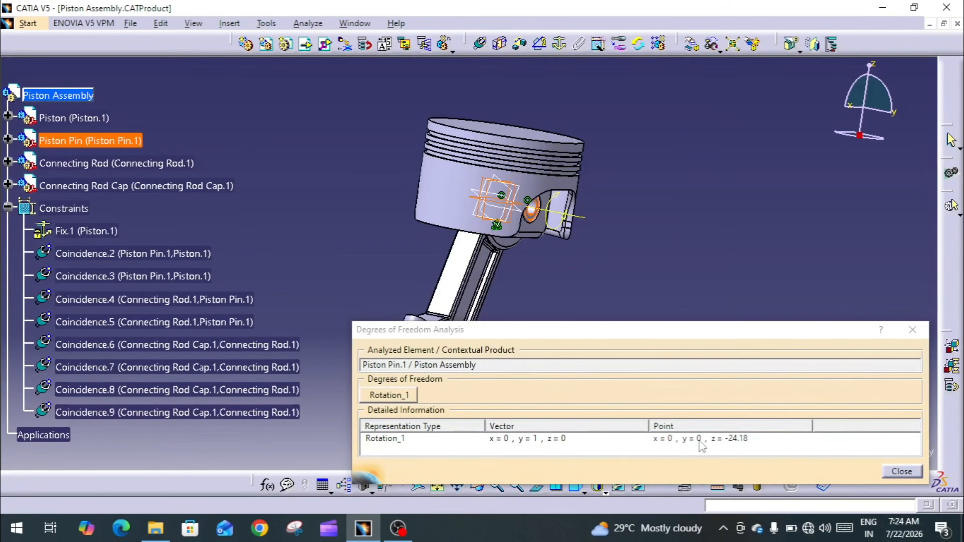
left_click(742, 443)
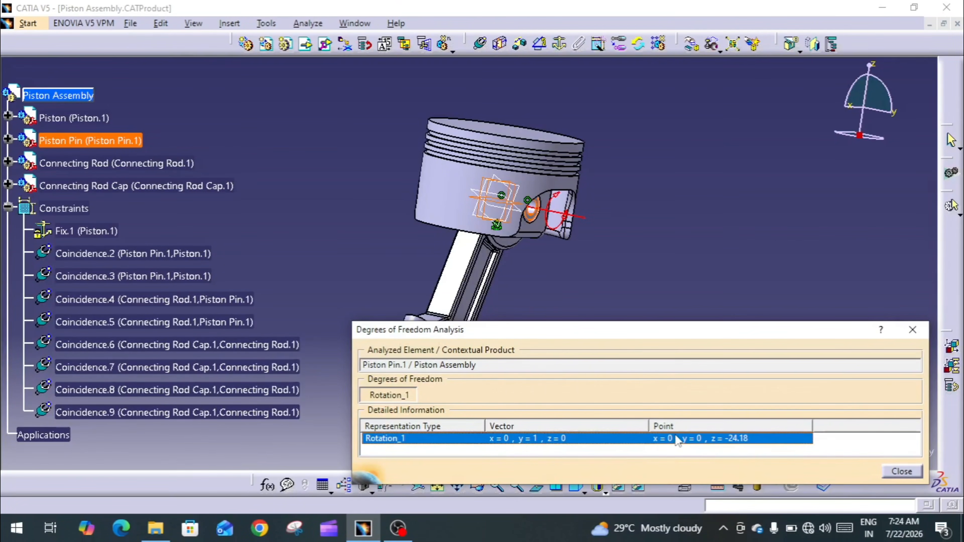
middle_click_drag(533, 239, 628, 184)
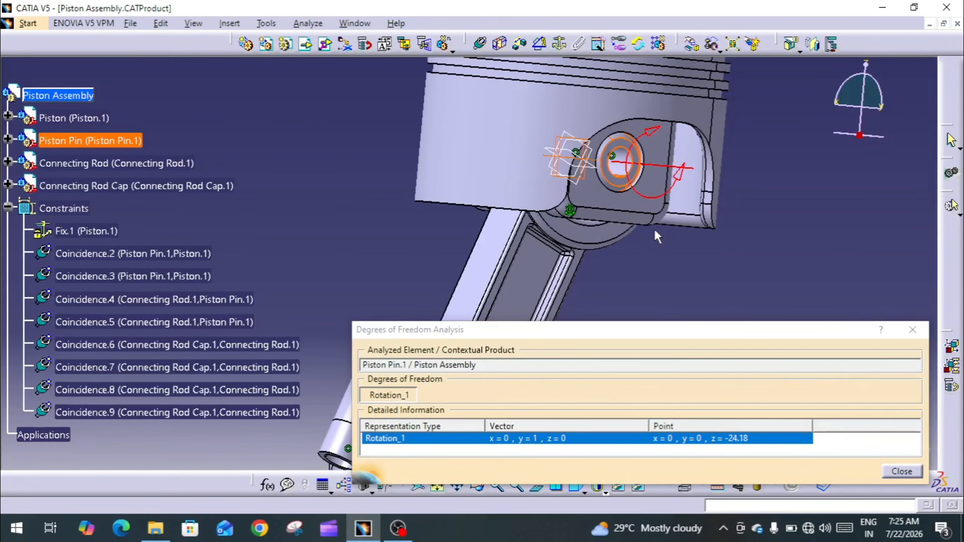
key("Escape")
- Hide the Connecting Rod's xy, yz and zx planes
middle_click_drag(660, 268, 623, 264)
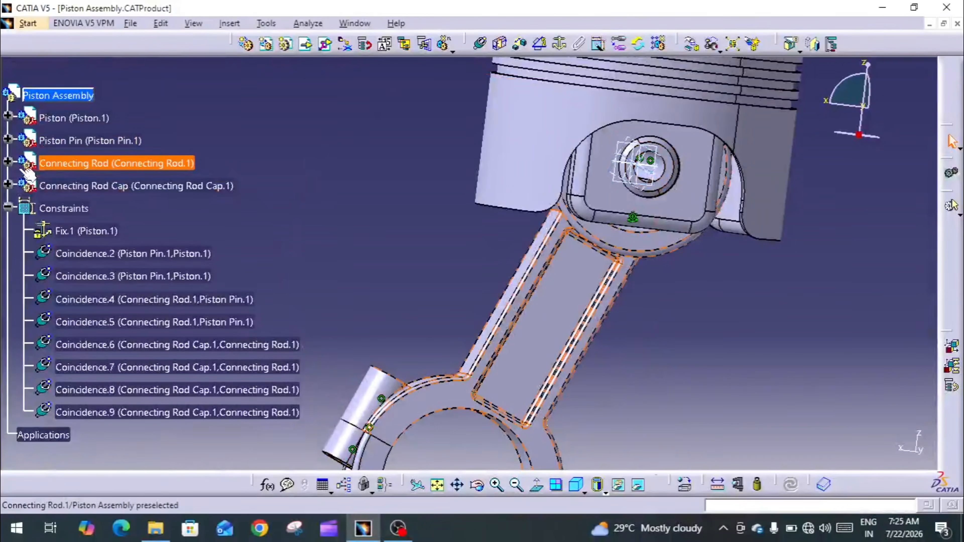
left_click(7, 161)
left_click(110, 209)
left_click(101, 254, "shift")
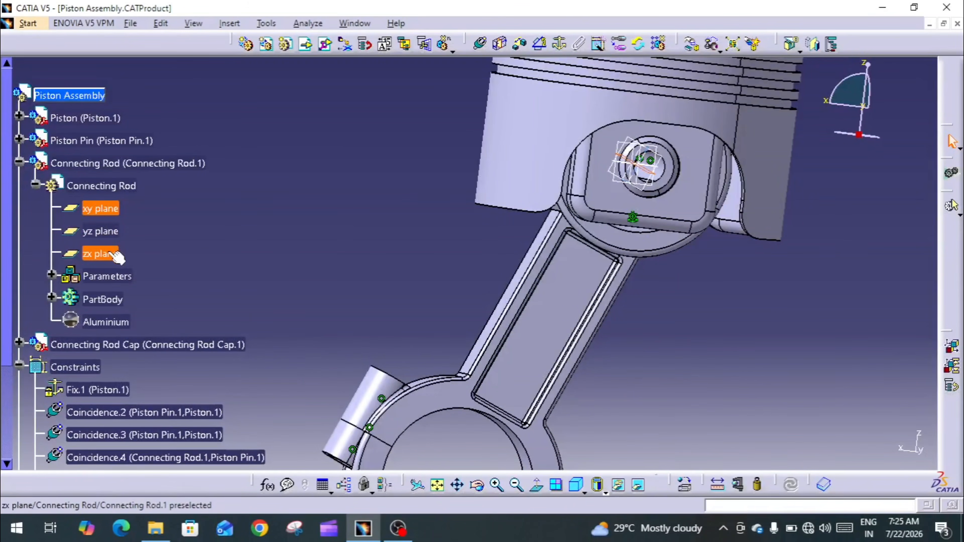
right_click(108, 253)
left_click(141, 298)
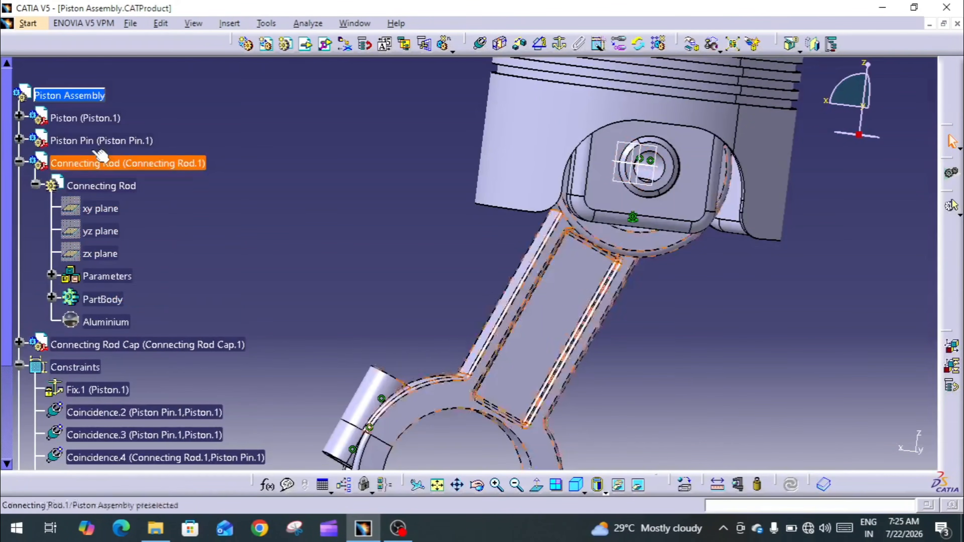
- Show the Piston's hidden xy, yz and zx planes
left_click(19, 117)
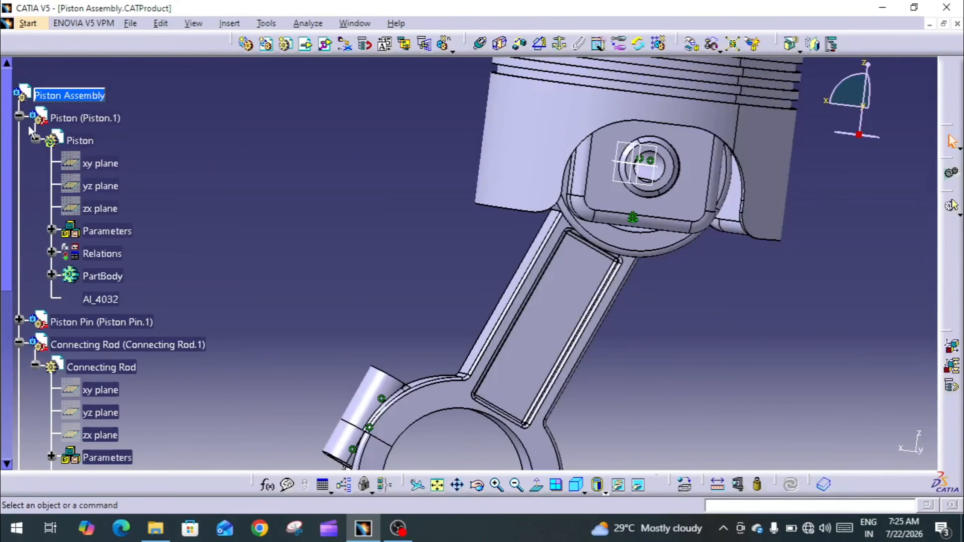
left_click(101, 163)
left_click(99, 209, "shift")
right_click(99, 211)
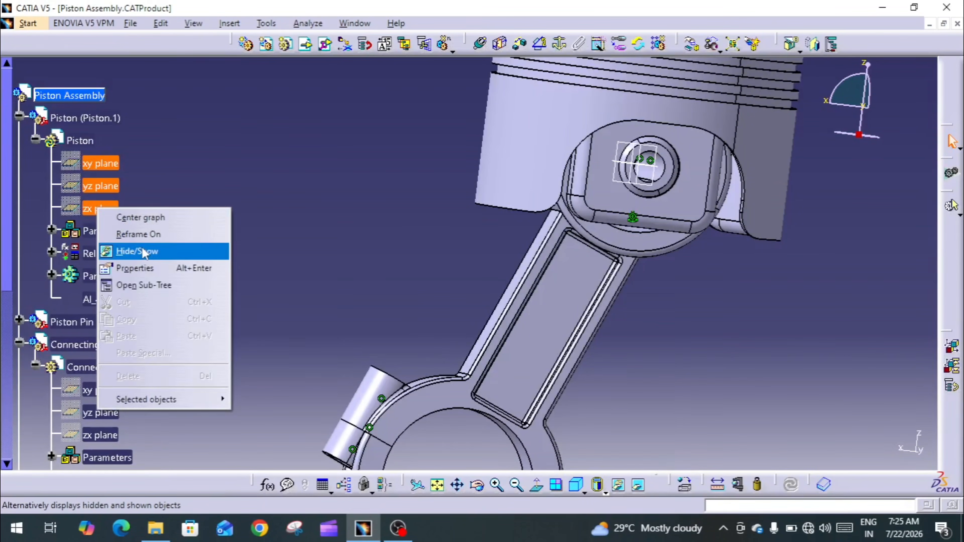
left_click(129, 251)
middle_click_drag(315, 208, 297, 279)
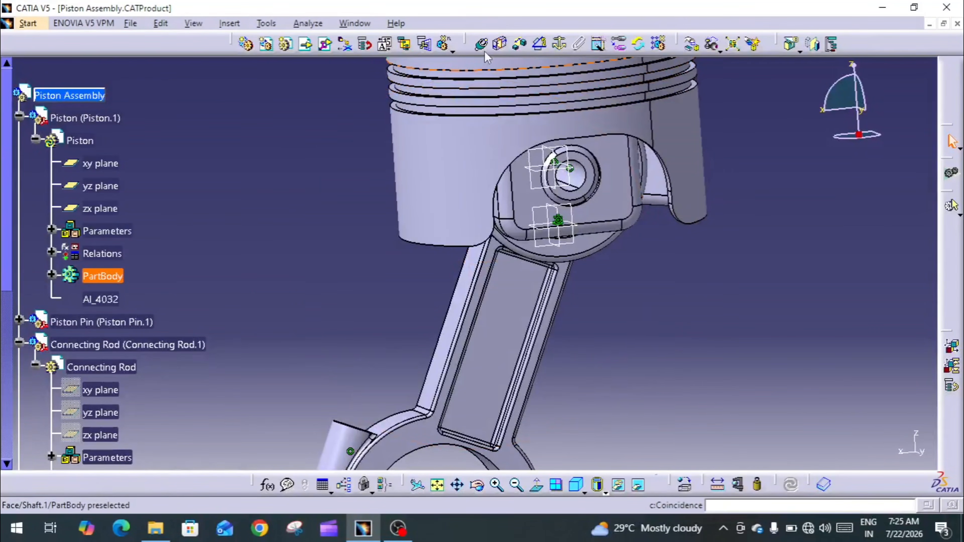
- Add a coincidence constraint between a Piston Pin reference plane and the Piston's yz plane with Opposite orientation
left_click(481, 44)
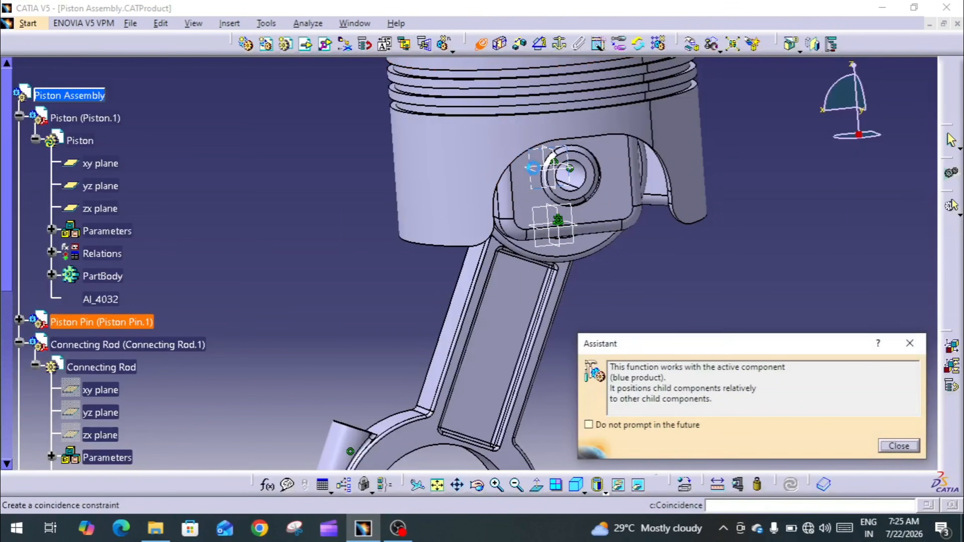
left_click(564, 183)
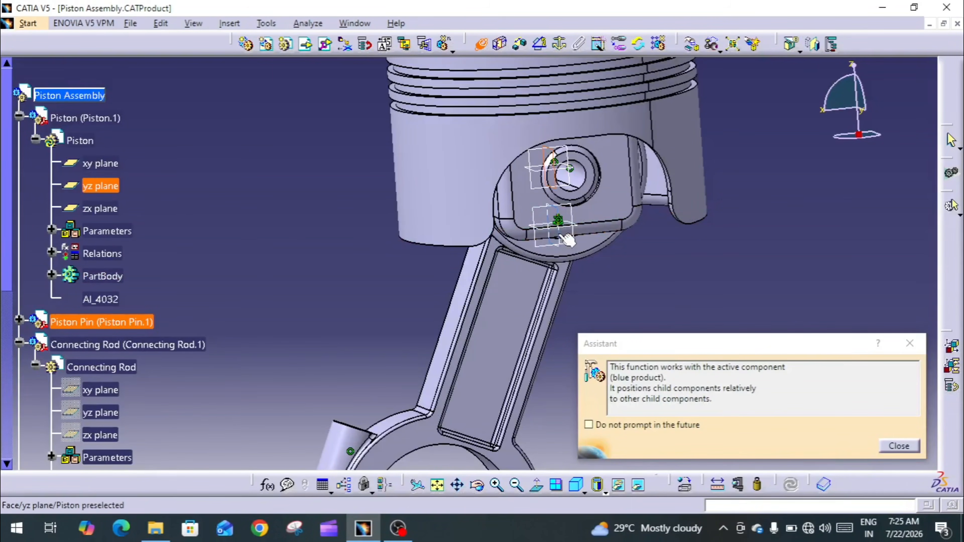
left_click(100, 186)
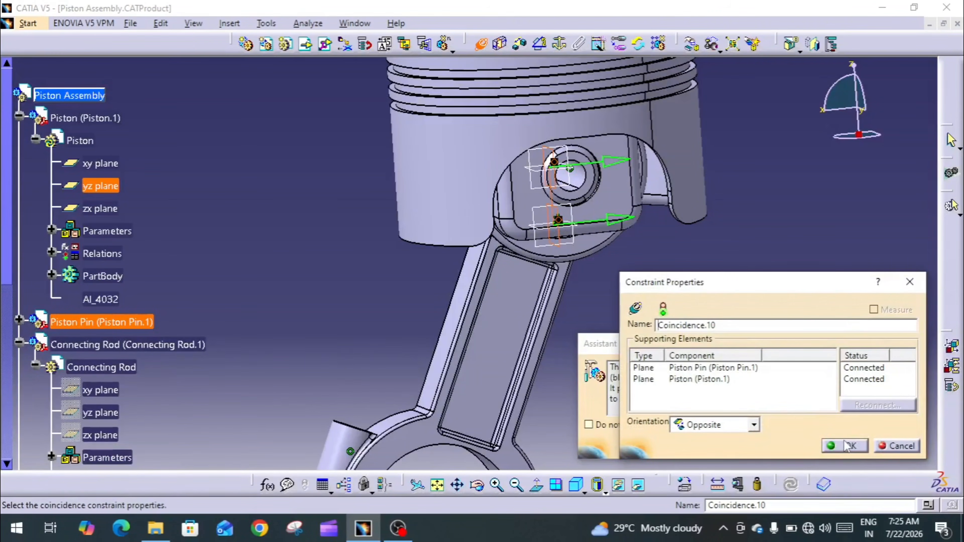
left_click(847, 446)
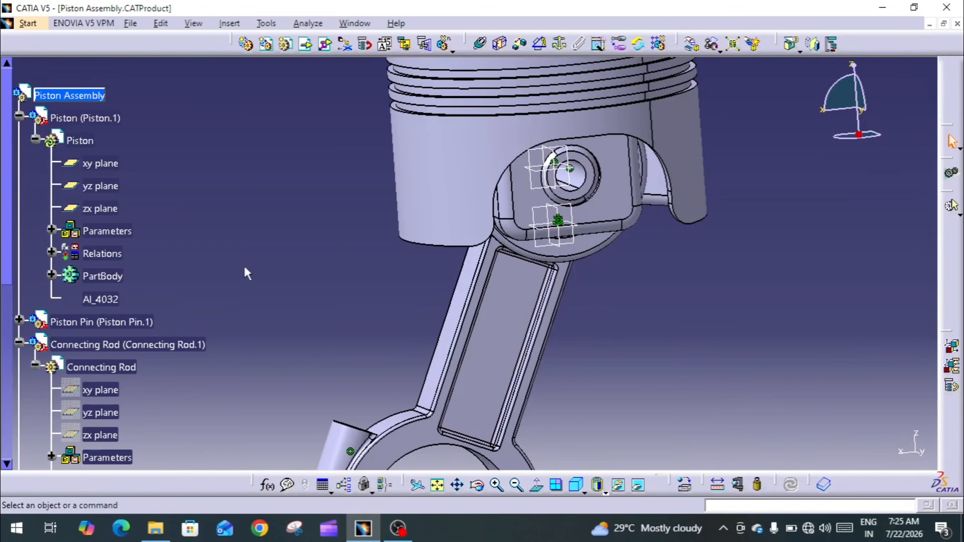
- Analyze the Piston Pin's component degrees of freedom again and dismiss the result
left_click(125, 322)
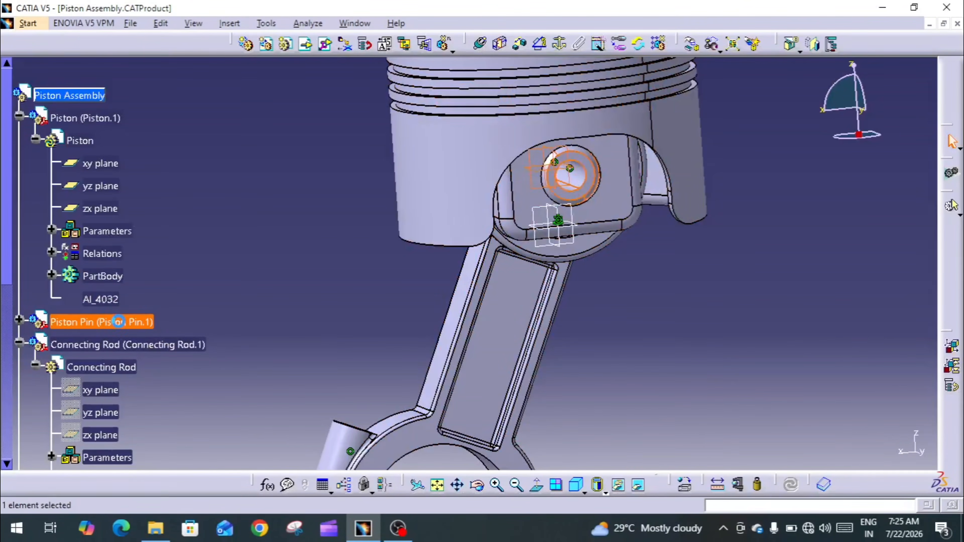
right_click(129, 323)
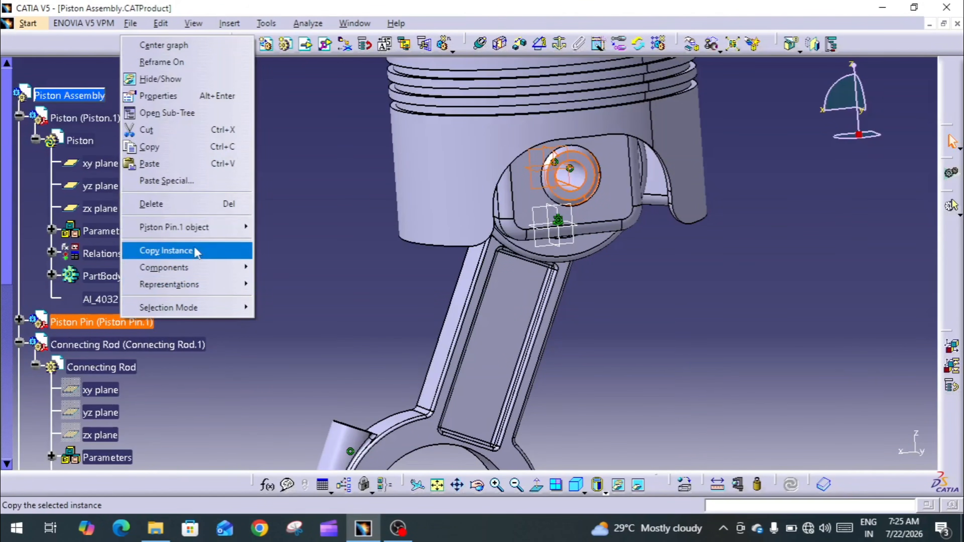
mouse_move(193, 230)
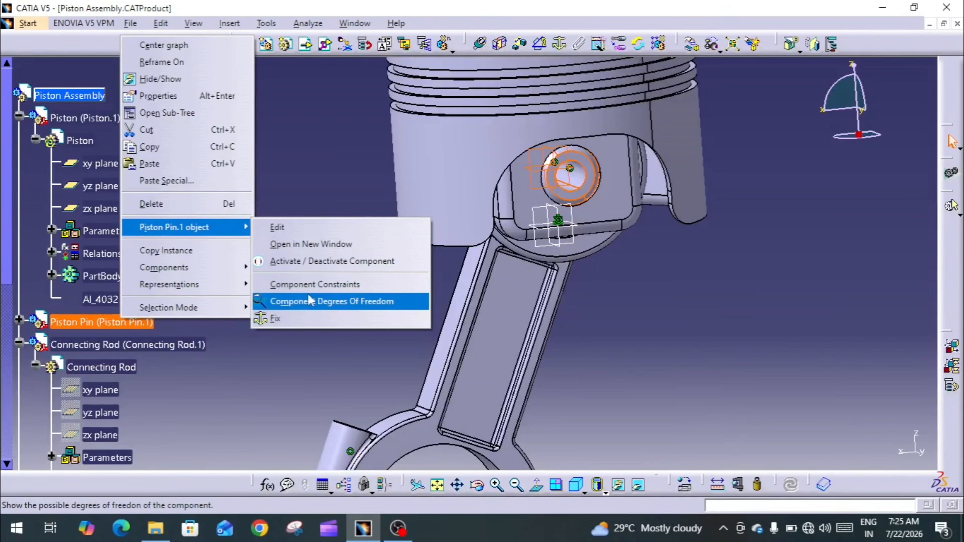
left_click(310, 303)
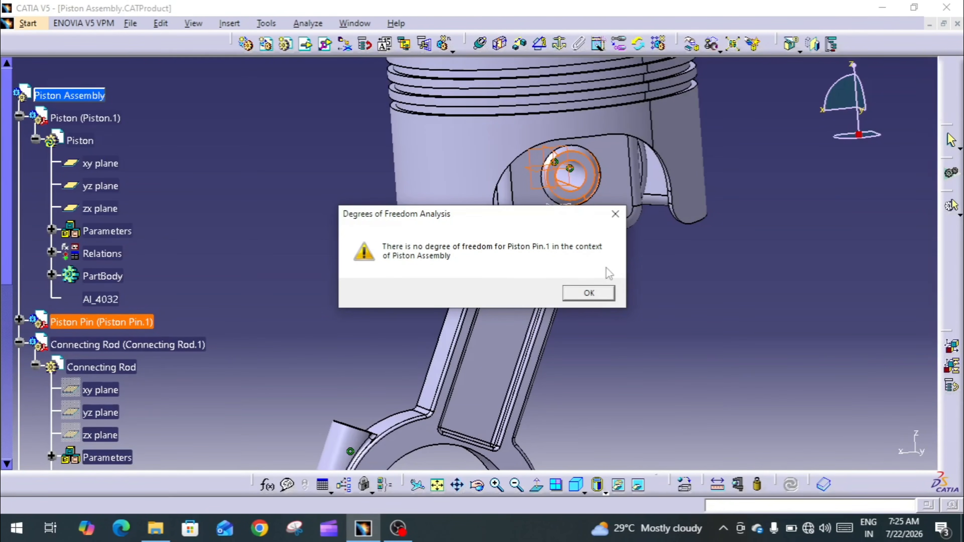
left_click(589, 300)
left_click(608, 319)
middle_click_drag(606, 319, 602, 359)
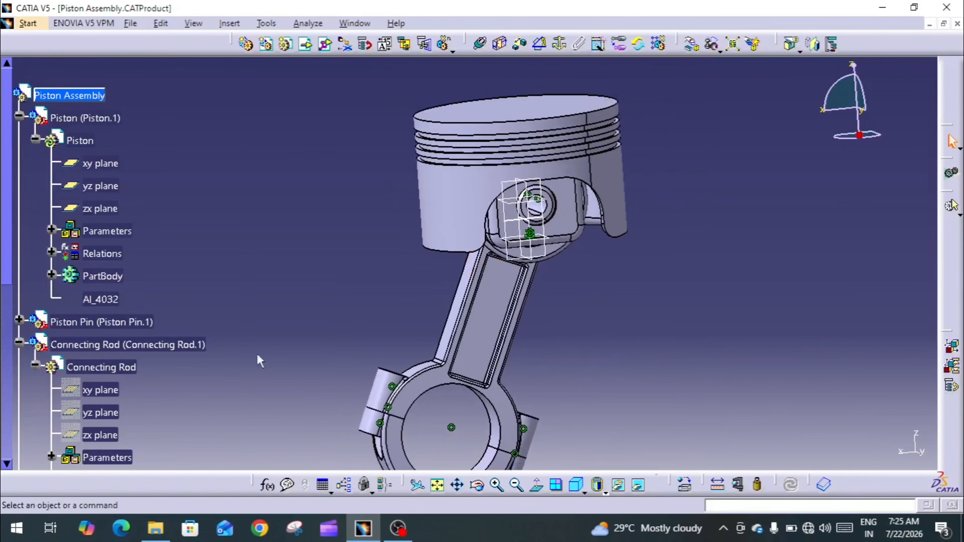
- Analyze the Connecting Rod's component degrees of freedom and examine its free rotation axis on the model
right_click(155, 346)
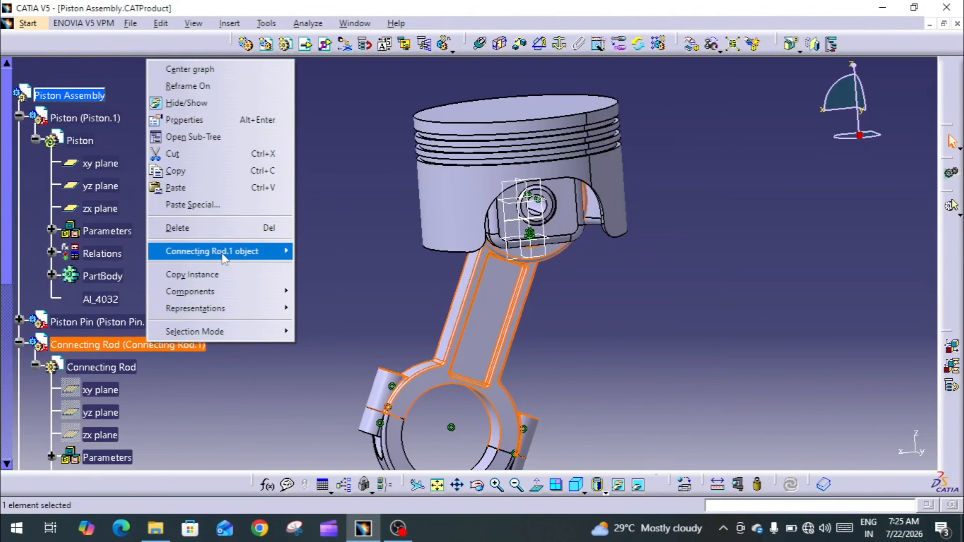
mouse_move(230, 255)
left_click(359, 326)
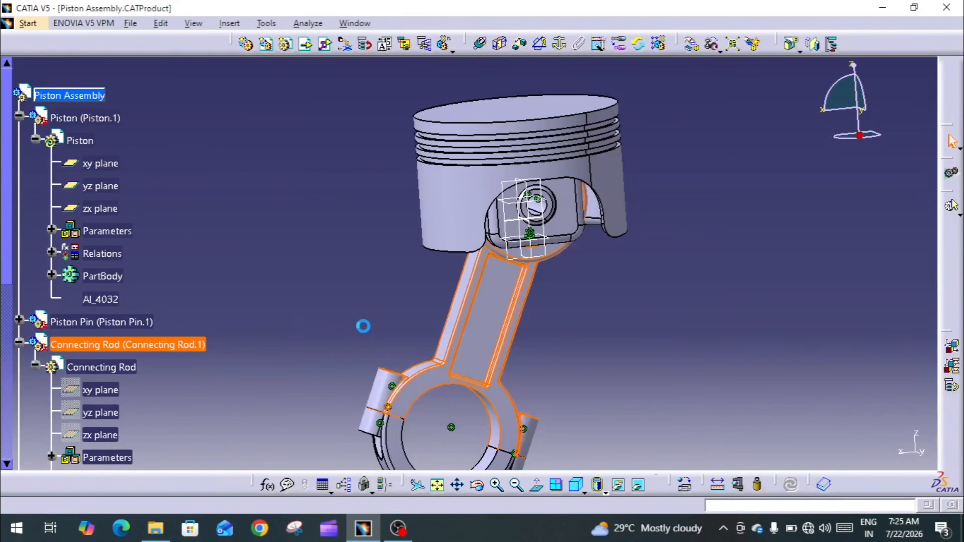
middle_click_drag(638, 315, 499, 279)
middle_click_drag(509, 243, 519, 204, "ctrl")
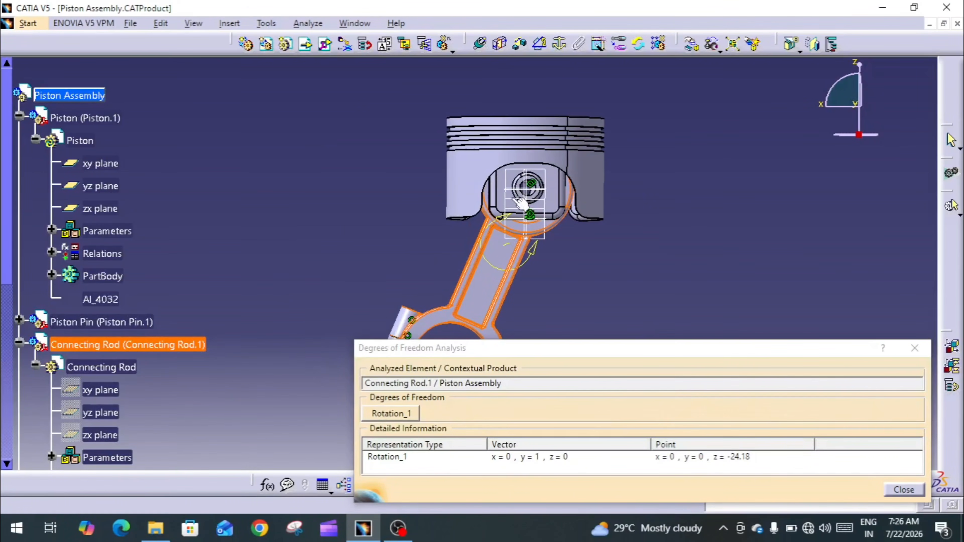
mouse_move(477, 269)
middle_mouse_down()
mouse_move(483, 204)
mouse_move(492, 274)
middle_mouse_up()
middle_click_drag(495, 252, 545, 155)
middle_click_drag(525, 203, 487, 256, "ctrl")
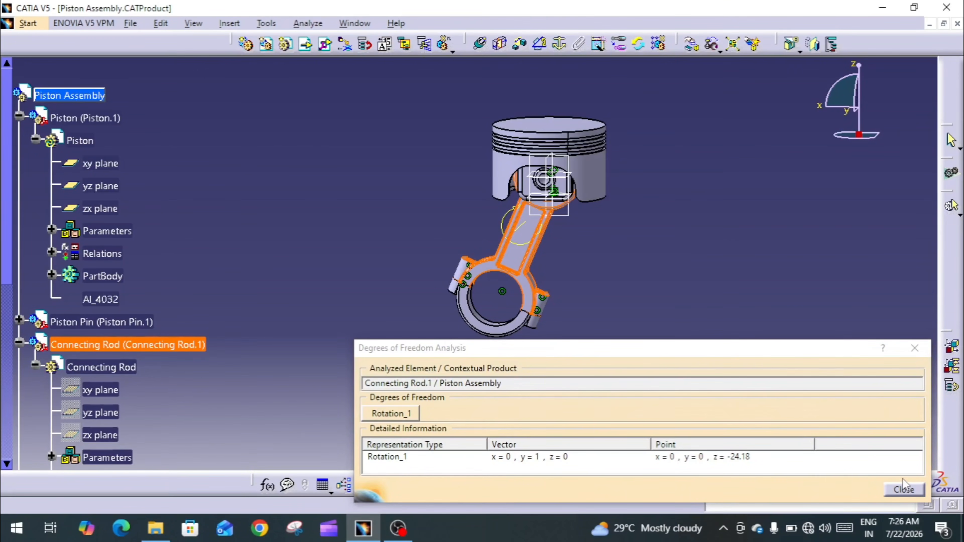
left_click(904, 489)
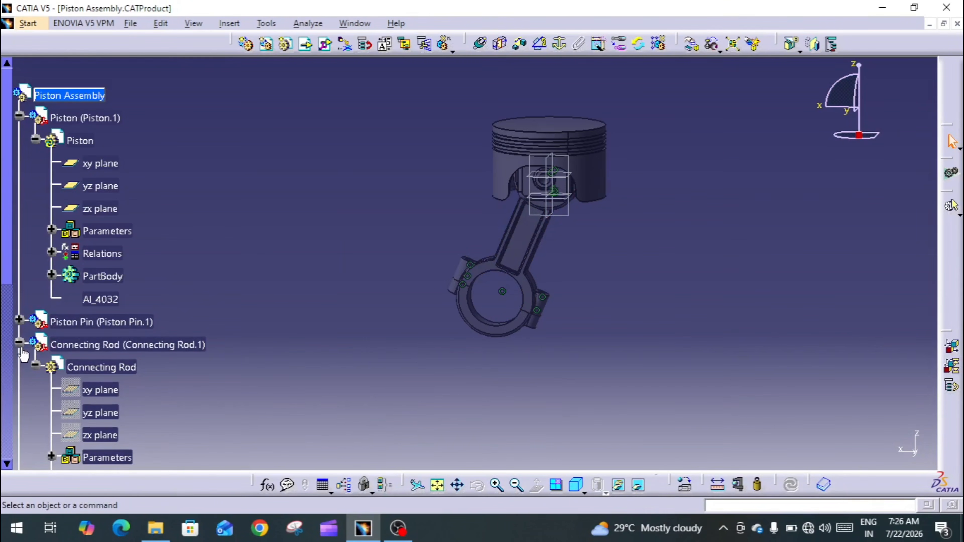
- Collapse the Connecting Rod's tree branch and analyze the Connecting Rod Cap's component degrees of freedom, examining its rotation on the model
left_click(19, 343)
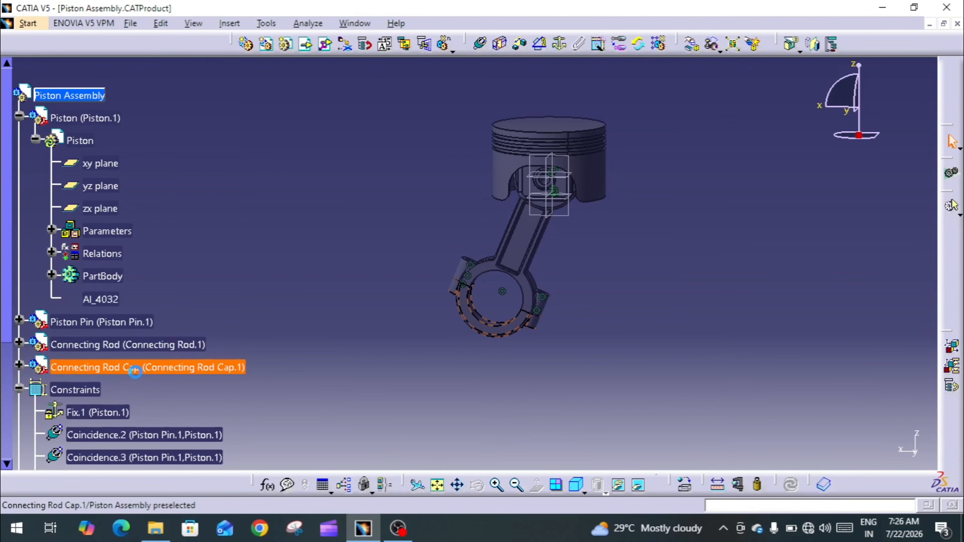
left_click(139, 360)
left_click(913, 453)
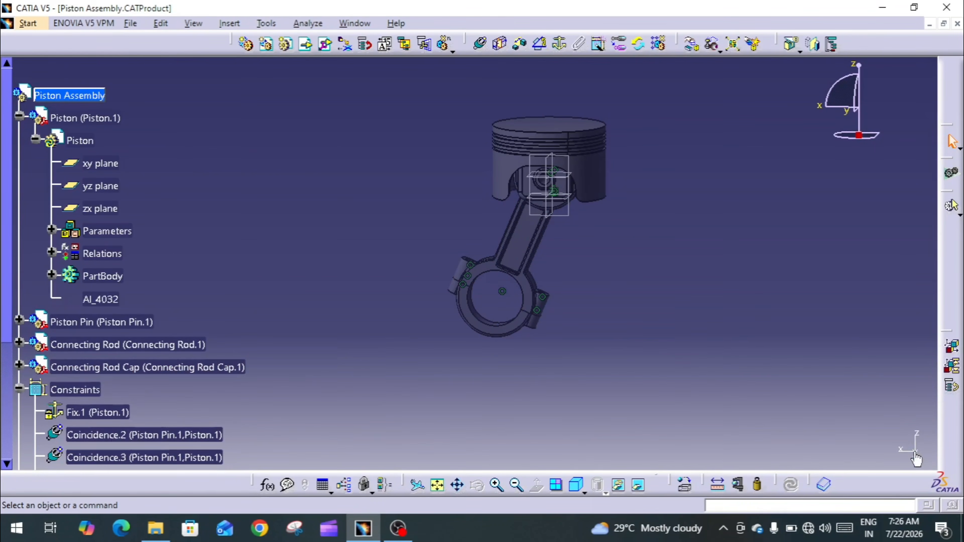
left_click(915, 452)
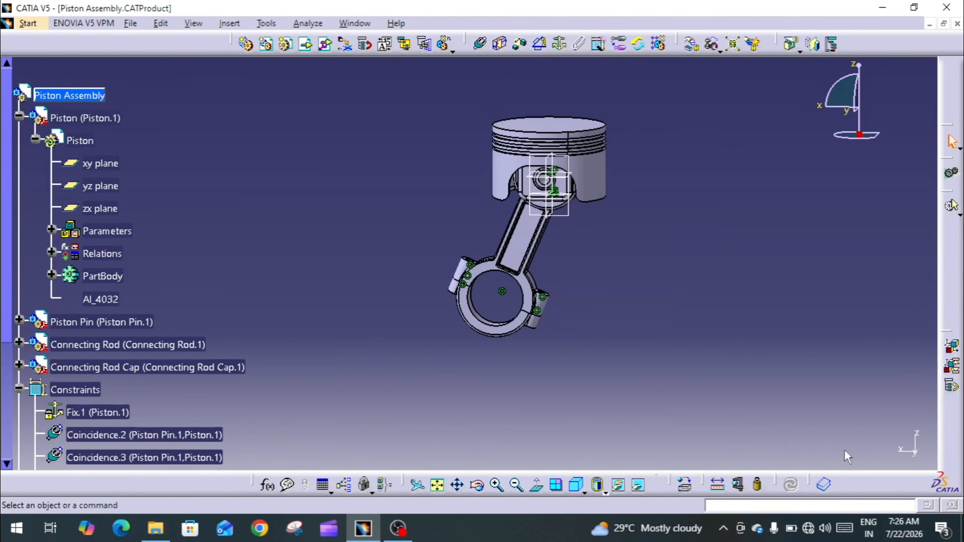
left_click(152, 367)
right_click(158, 368)
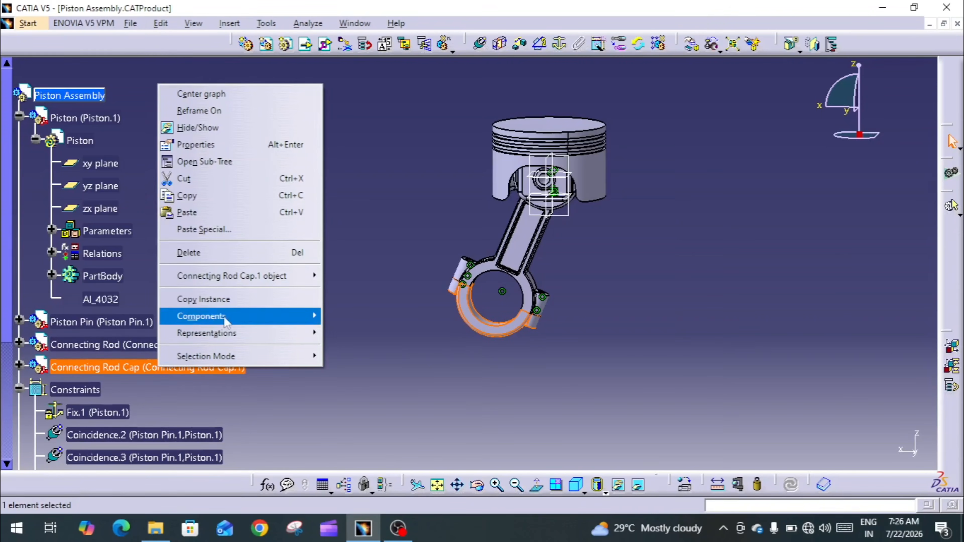
mouse_move(257, 283)
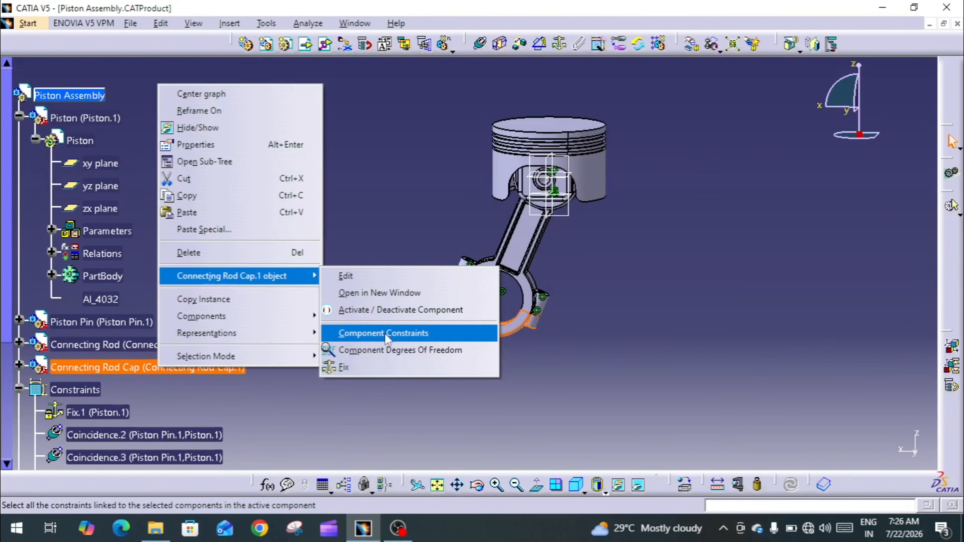
left_click(395, 351)
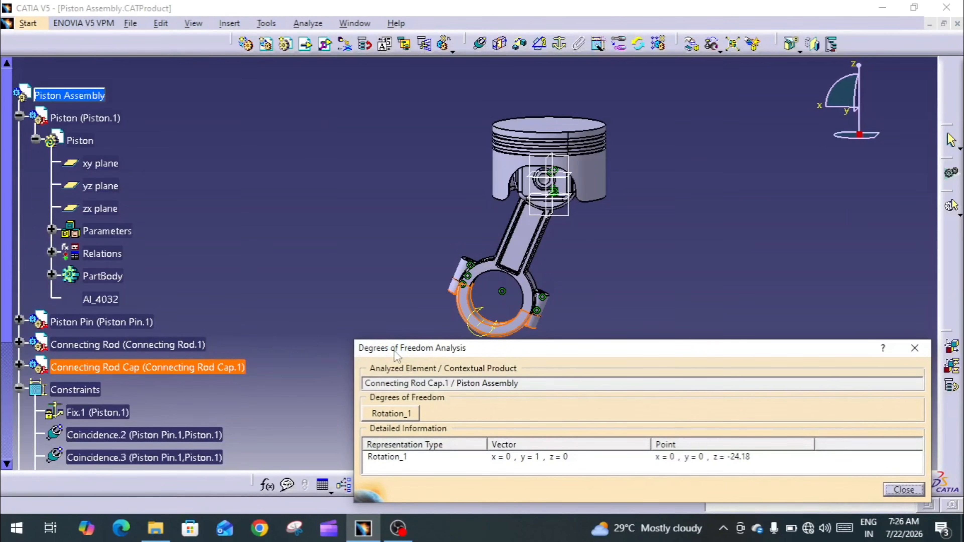
middle_click_drag(445, 289, 456, 217)
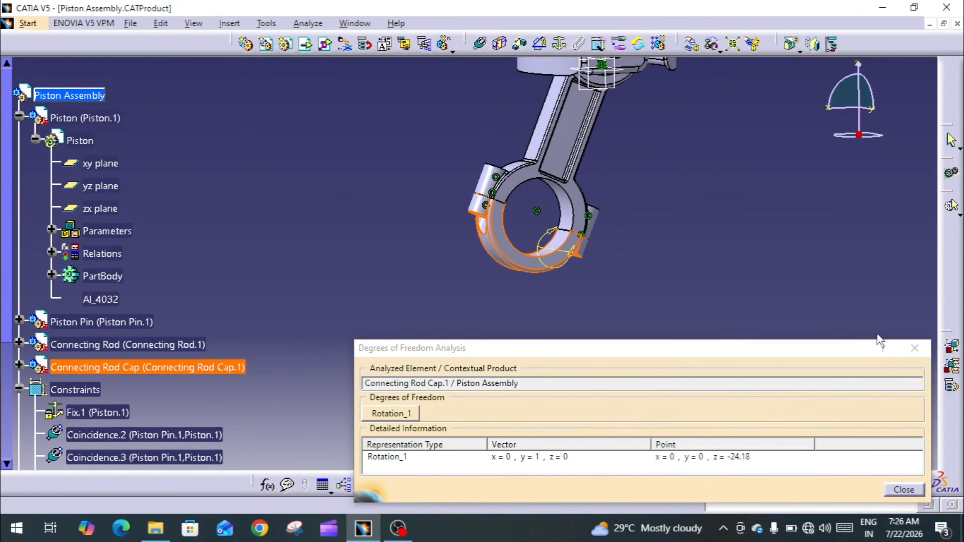
left_click(915, 348)
middle_click_drag(704, 251, 678, 304)
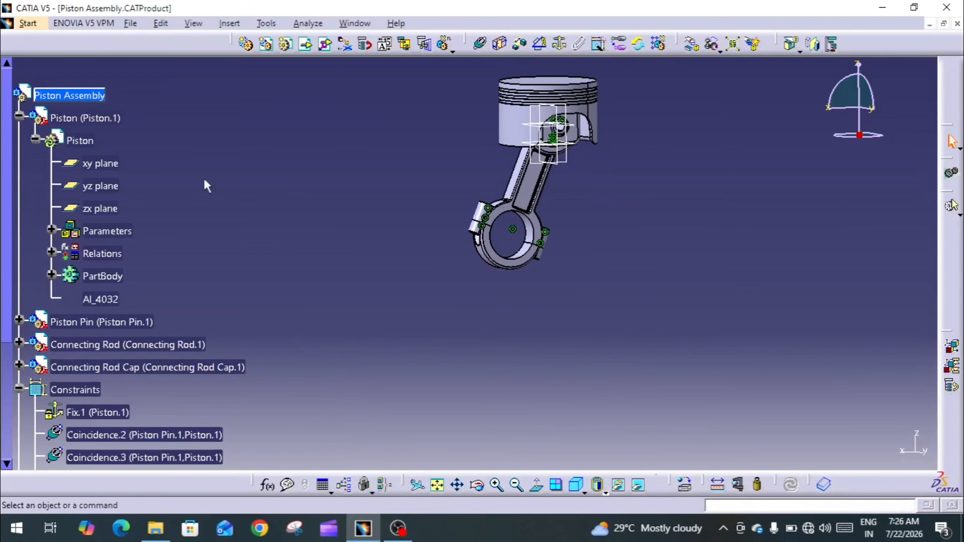
- Collapse the Piston's branch in the specification tree and inspect the assembled model from several angles
left_click(18, 115)
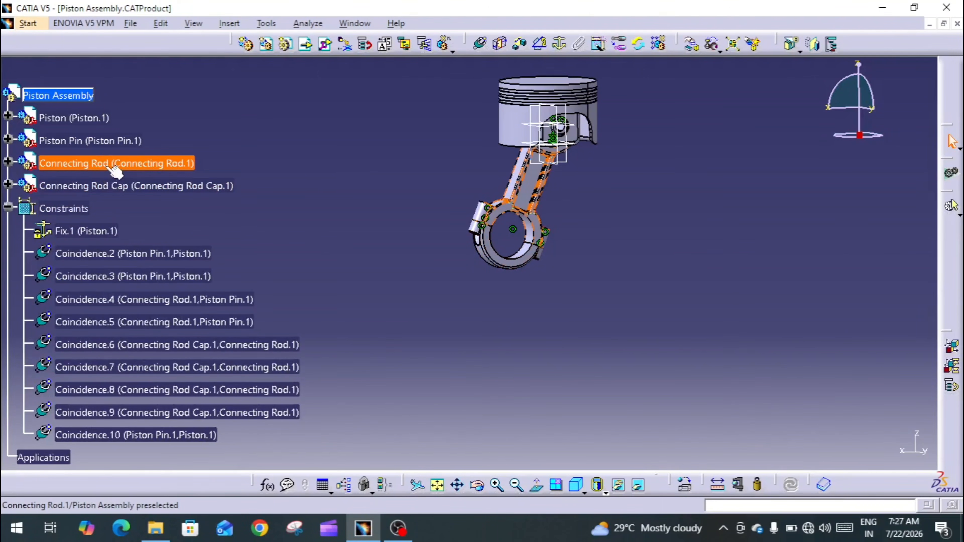
left_click(112, 186)
left_click(379, 242)
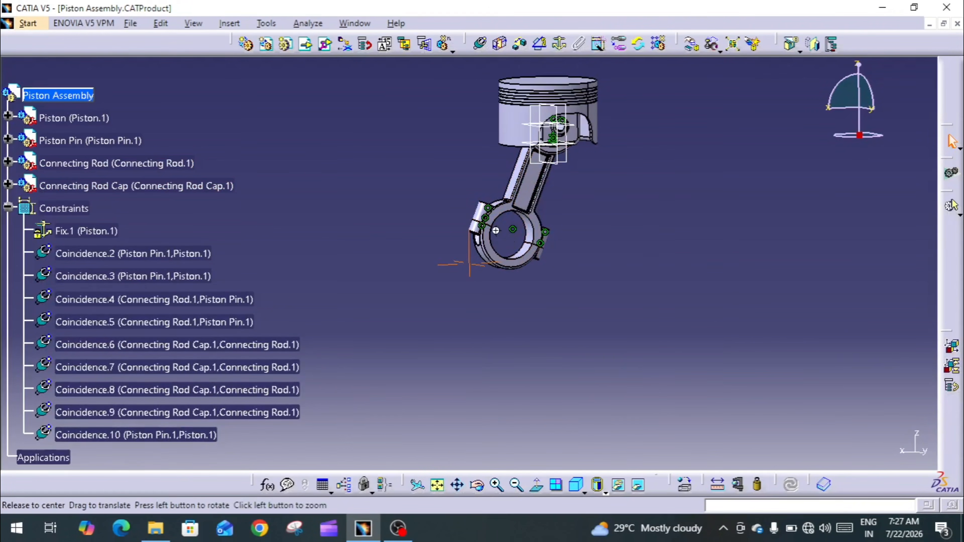
middle_click_drag(496, 231, 547, 211)
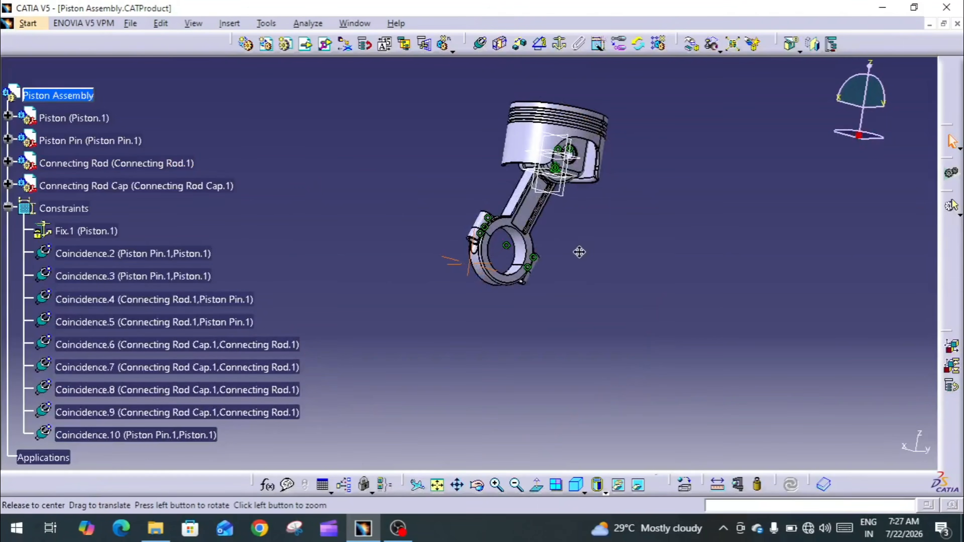
middle_click_drag(579, 252, 463, 152)
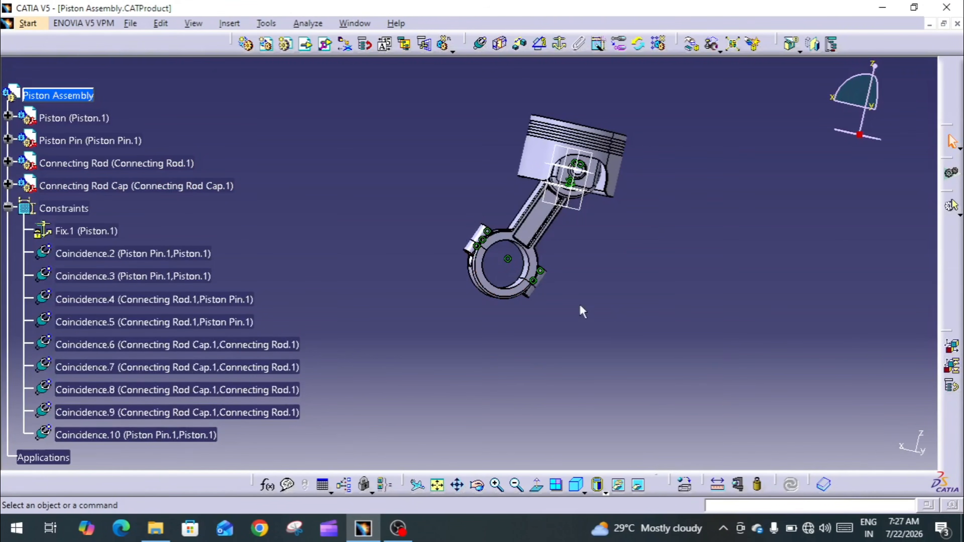
- Rotate the Connecting Rod about the Piston Pin's axis using Manipulation's drag around any axis, and update the assembly to realign the cap
left_click(690, 44)
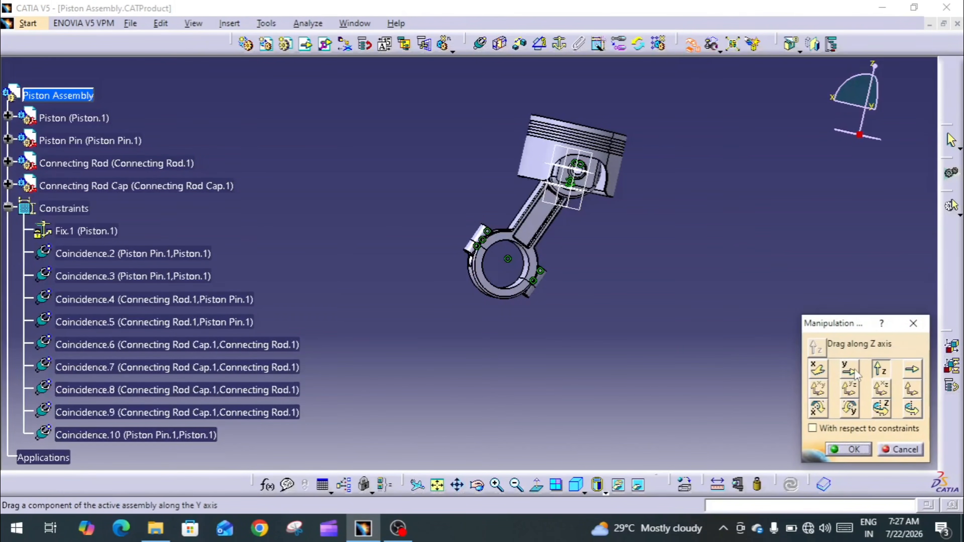
left_click(912, 408)
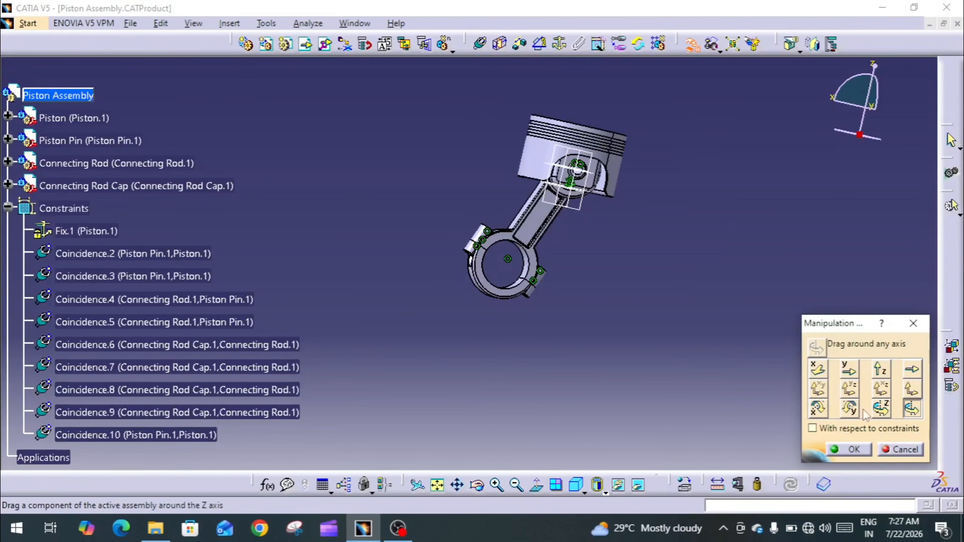
middle_click_drag(675, 325, 675, 220)
middle_click_drag(931, 168, 596, 334)
left_click(569, 224)
left_click_drag(431, 323, 338, 310)
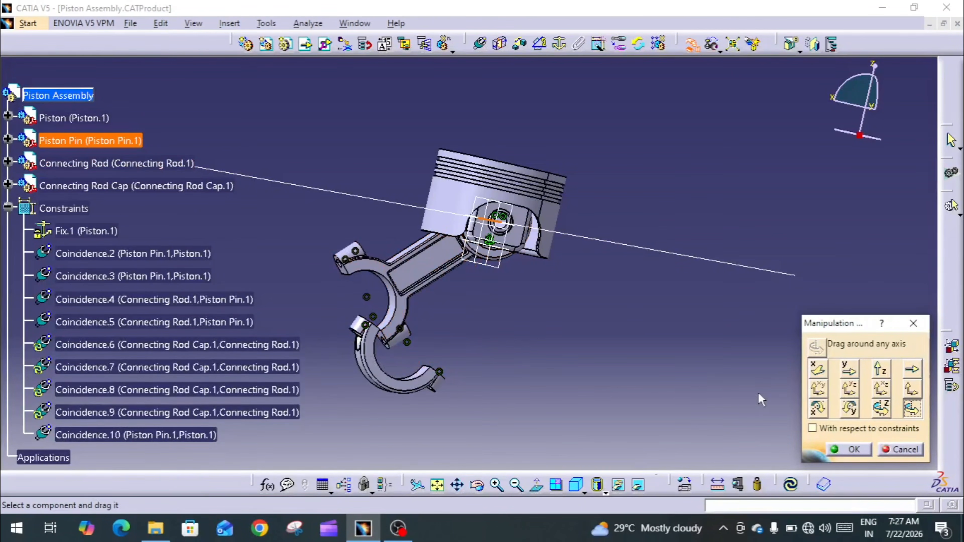
left_click(853, 451)
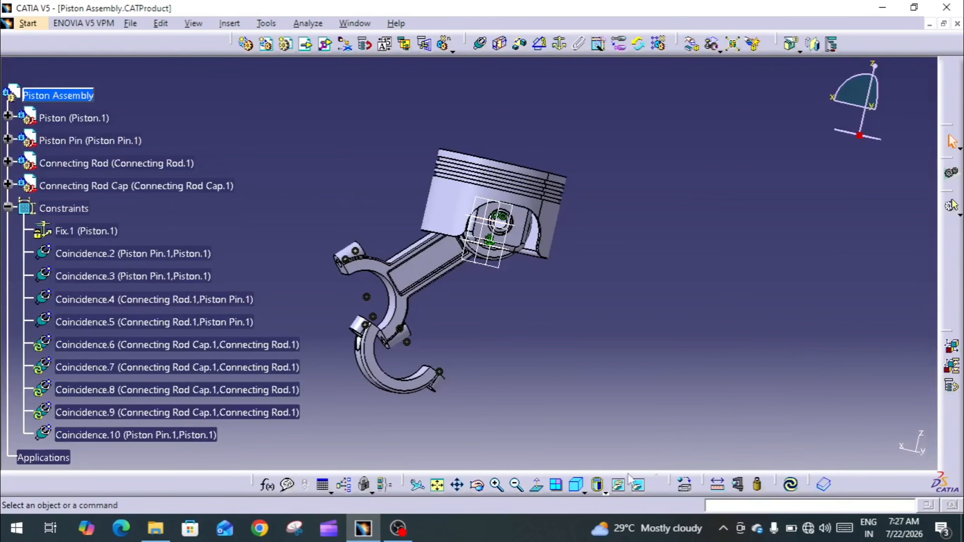
left_click(791, 485)
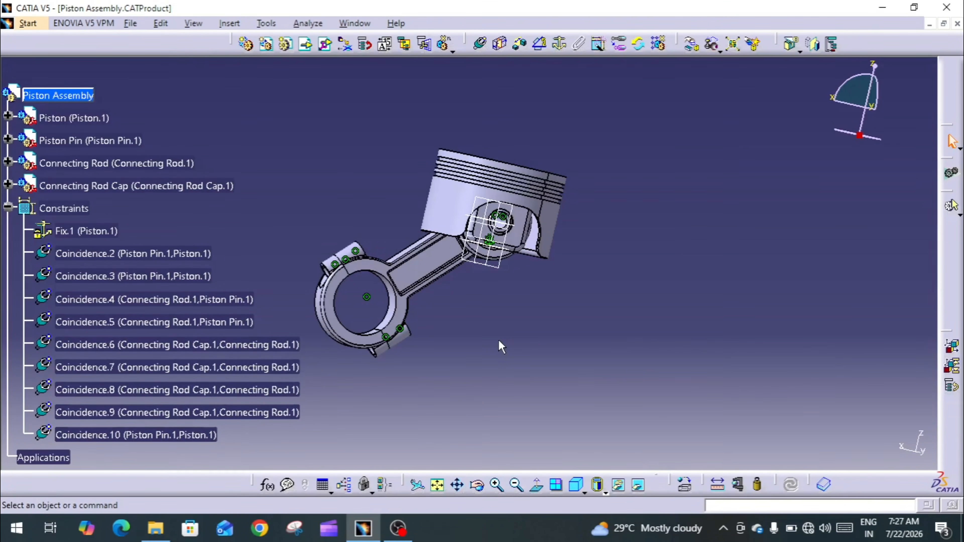
- Try to hide the reference planes around the Piston Pin and undo the hiding
middle_click_drag(319, 164, 346, 263)
middle_click_drag(567, 276, 490, 266)
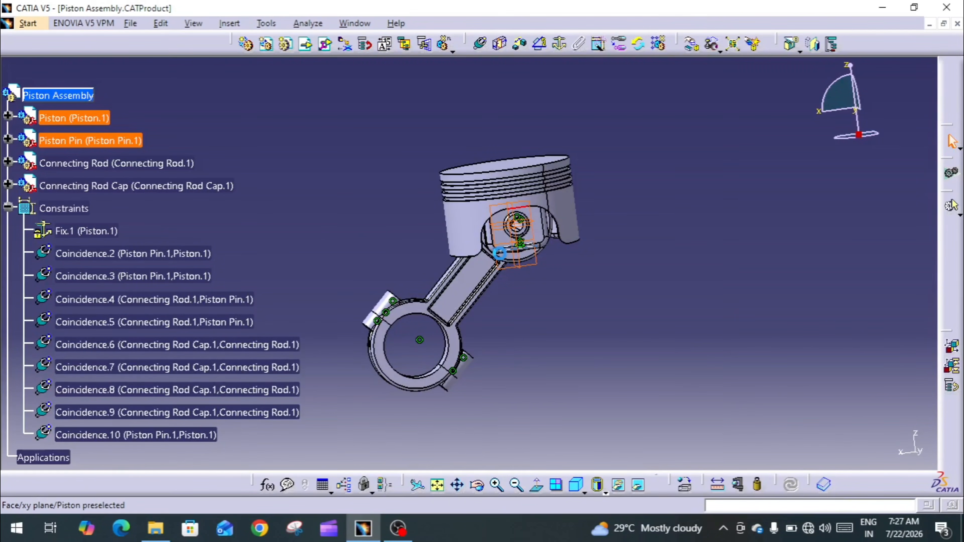
right_click(517, 256)
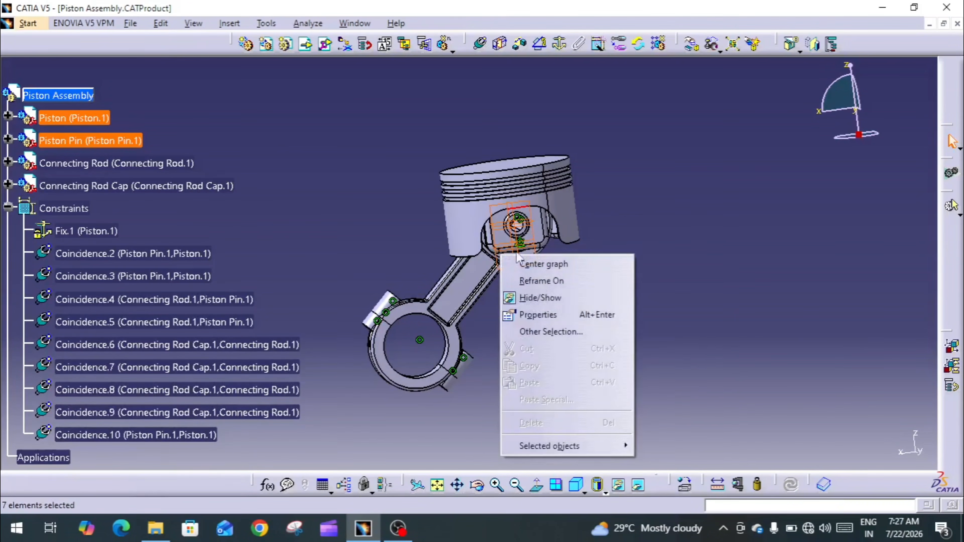
left_click(542, 299)
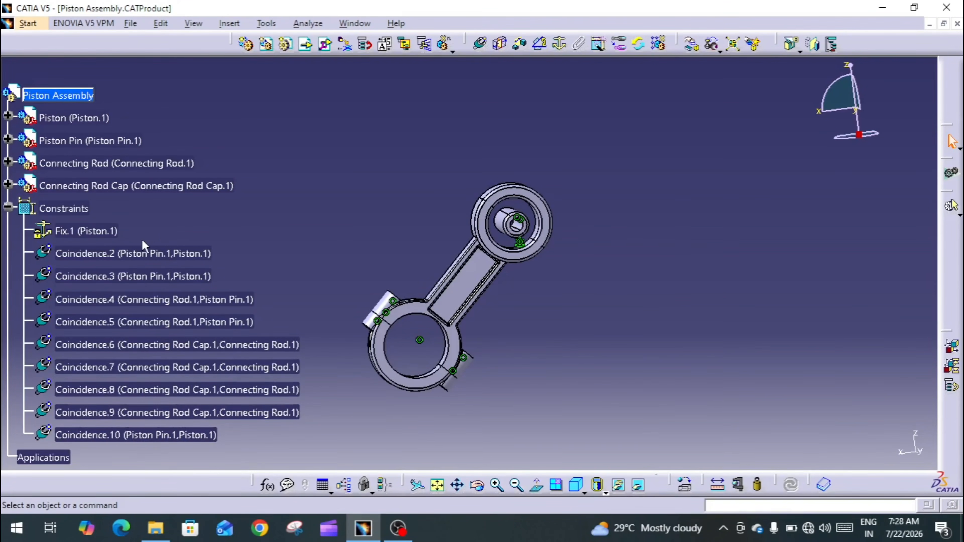
key("ctrl+z")
left_click(548, 300)
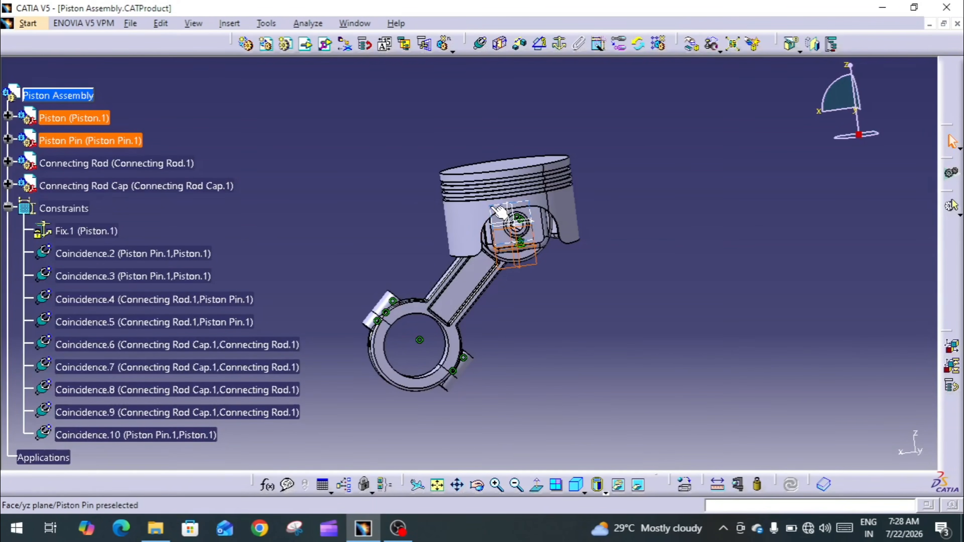
- Hide the reference planes around the Piston Pin and hide the assembly's whole Constraints group
right_click(502, 228)
left_click(531, 271)
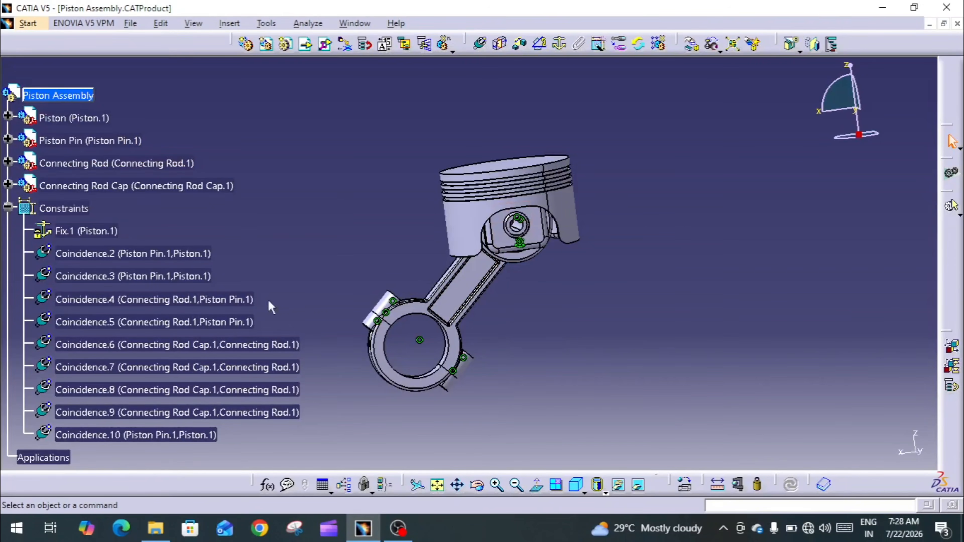
left_click(74, 209)
right_click(73, 209)
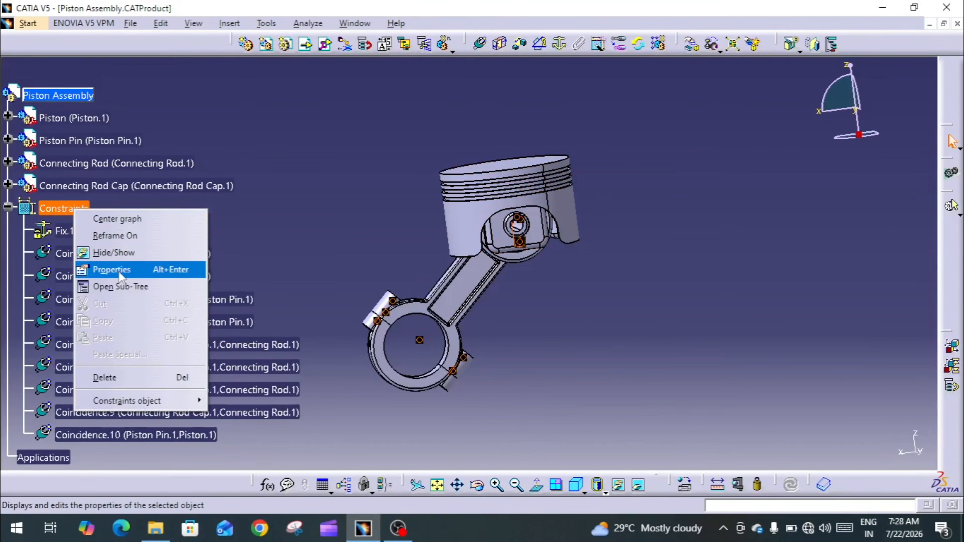
left_click(114, 252)
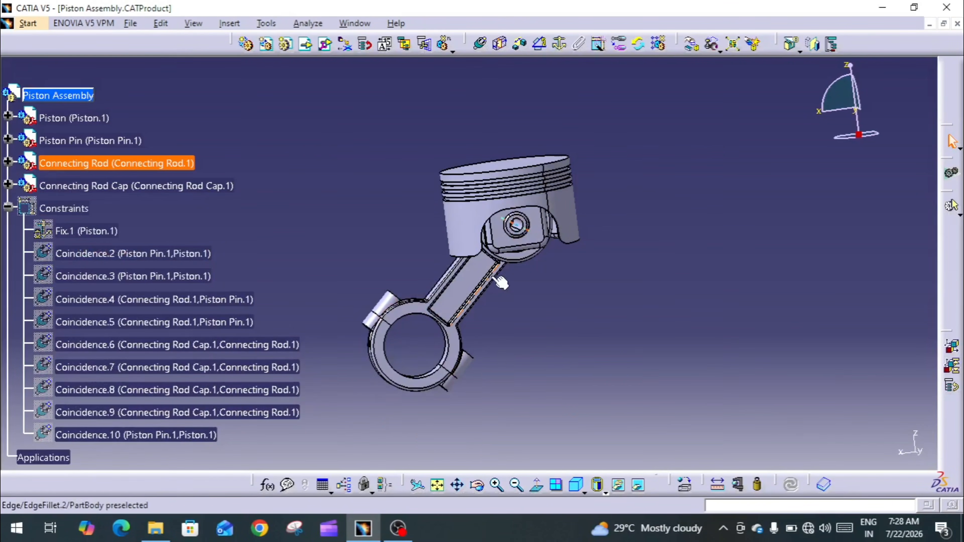
- Display the Piston Assembly in Shading with Material mode and inspect it from several angles, including the piston's underside
middle_click_drag(414, 300, 522, 387)
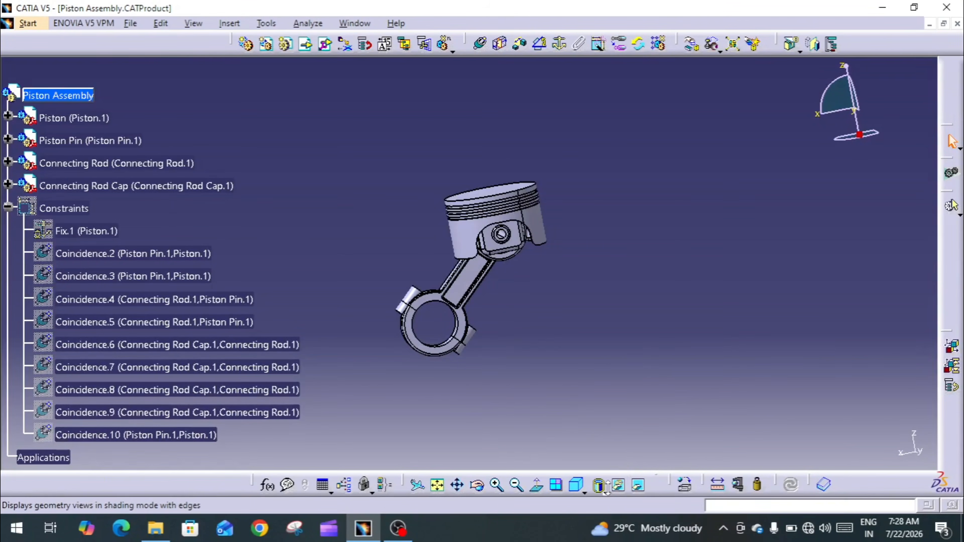
left_click(605, 492)
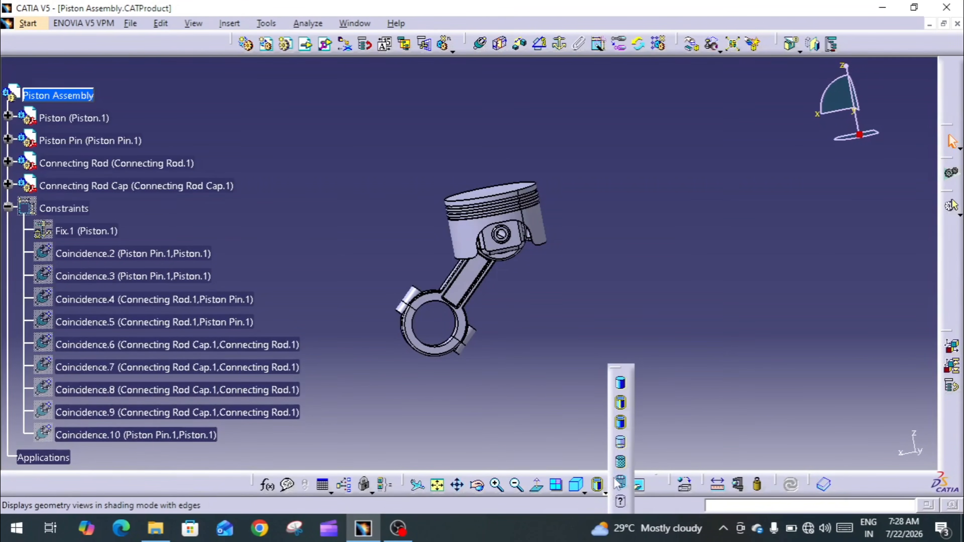
left_click(622, 462)
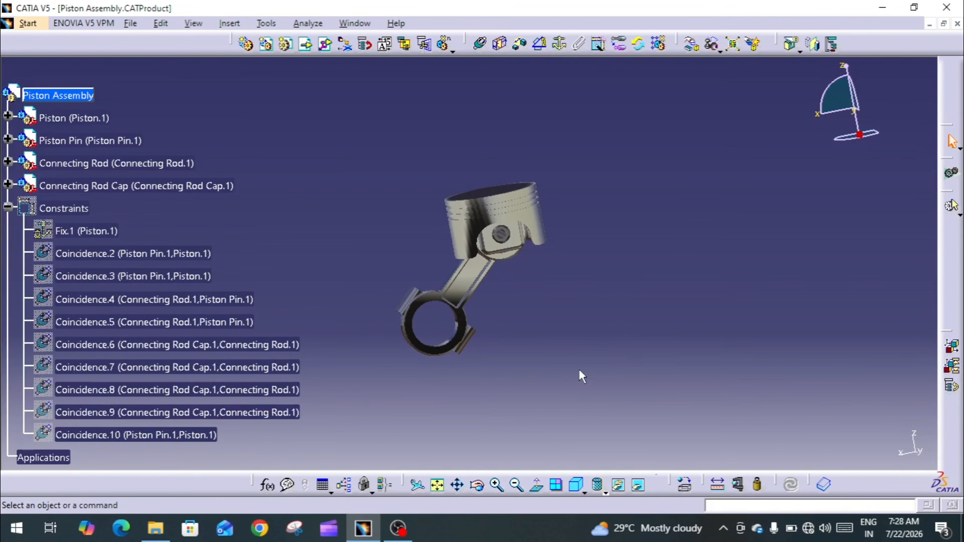
middle_click_drag(586, 331, 487, 259)
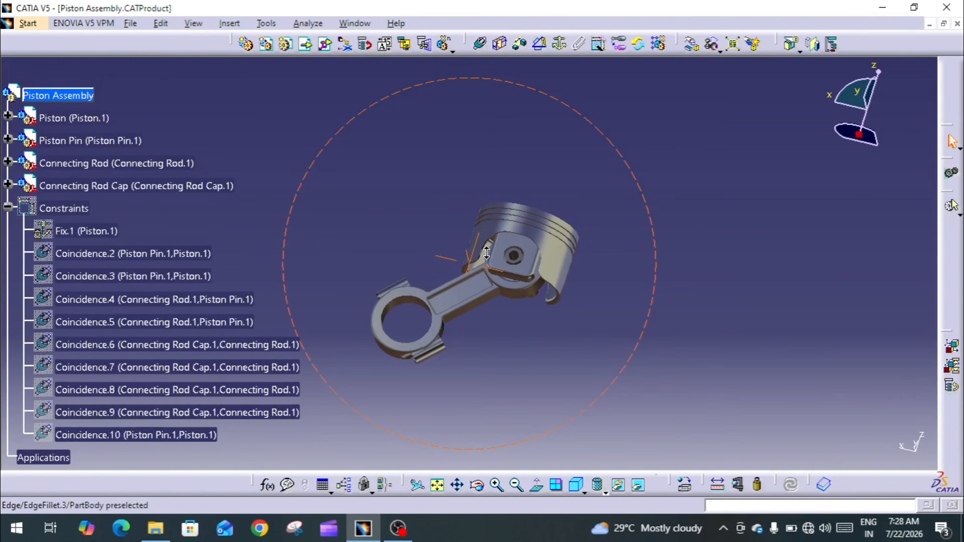
middle_click_drag(421, 276, 562, 316)
middle_click_drag(479, 310, 549, 359)
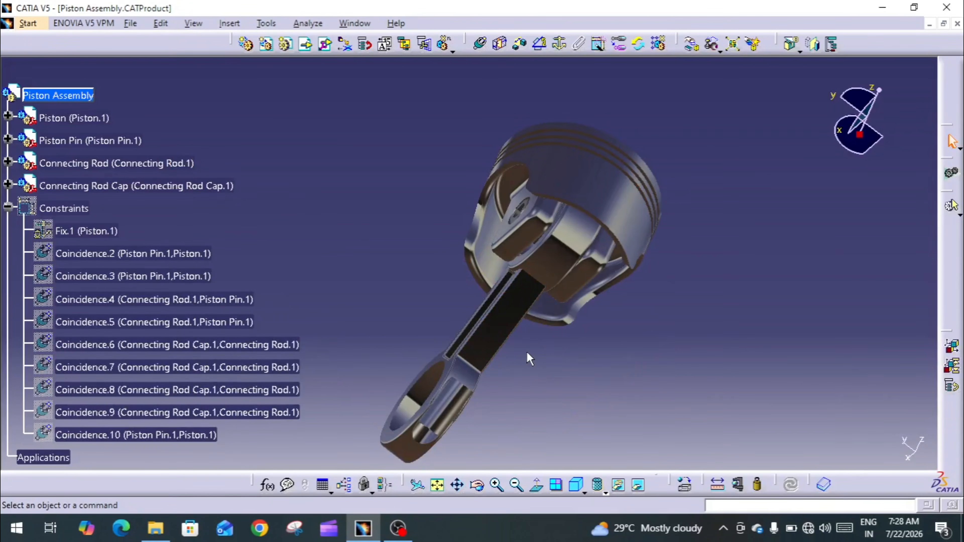
middle_click_drag(517, 349, 532, 328)
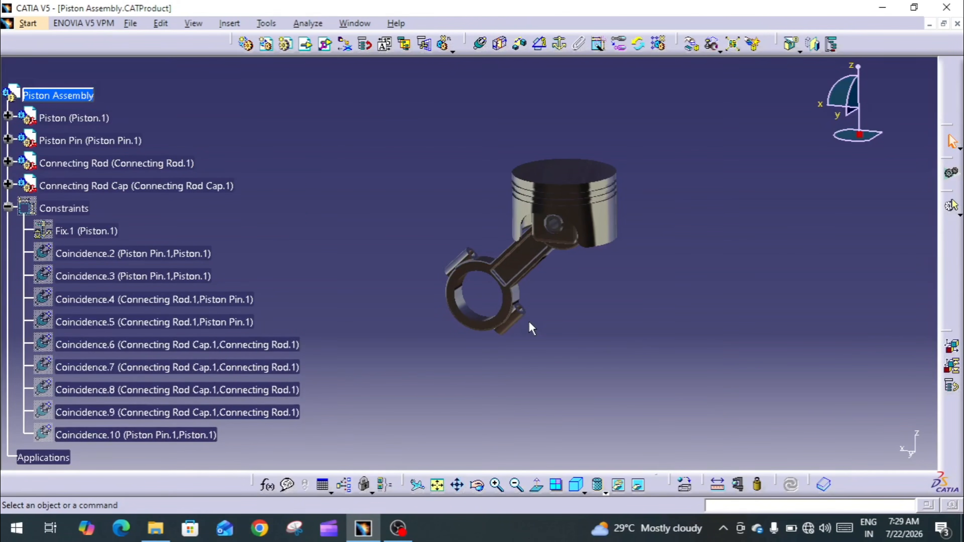